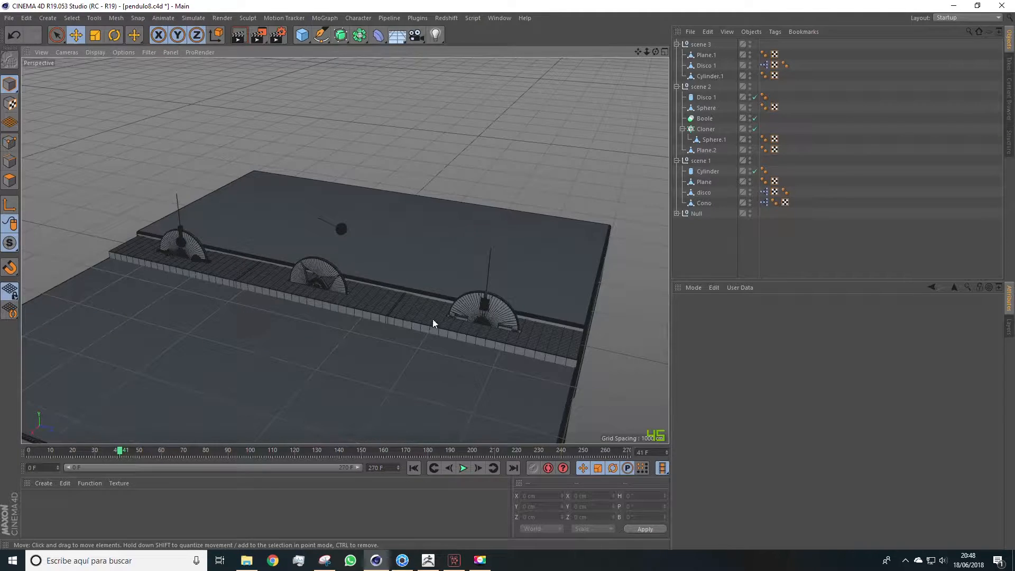
Select the scene 1 group and collapse its hierarchy.
scroll(119, 239, up, 3)
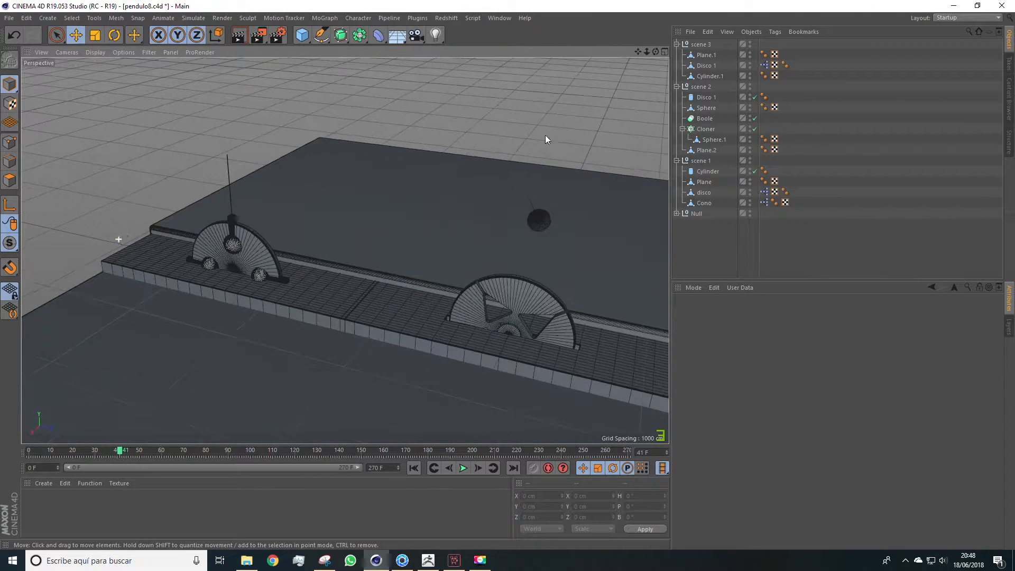
click(699, 161)
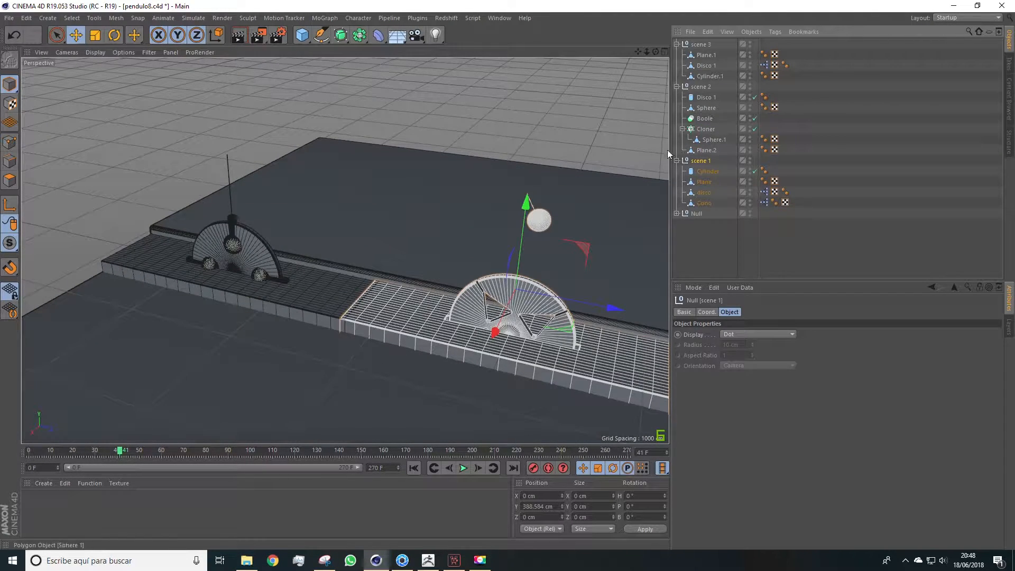
click(676, 160)
drag(637, 51, 383, 35)
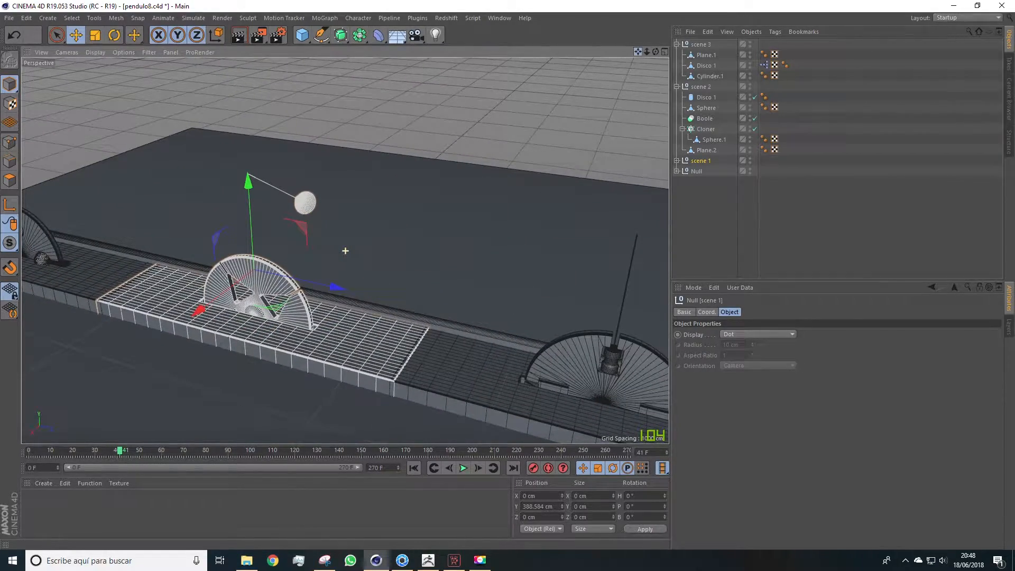
drag(638, 51, 507, 6)
Select the scene 2 group and switch off its Cloner so only the original pendulum sphere shows against the disc.
scroll(518, 232, up, 4)
scroll(406, 290, up, 5)
alt+drag(407, 292, 840, 61)
drag(345, 251, 327, 354)
mouse_move(405, 281)
alt+mouse_down()
mouse_move(414, 284)
mouse_move(404, 287)
alt+mouse_up()
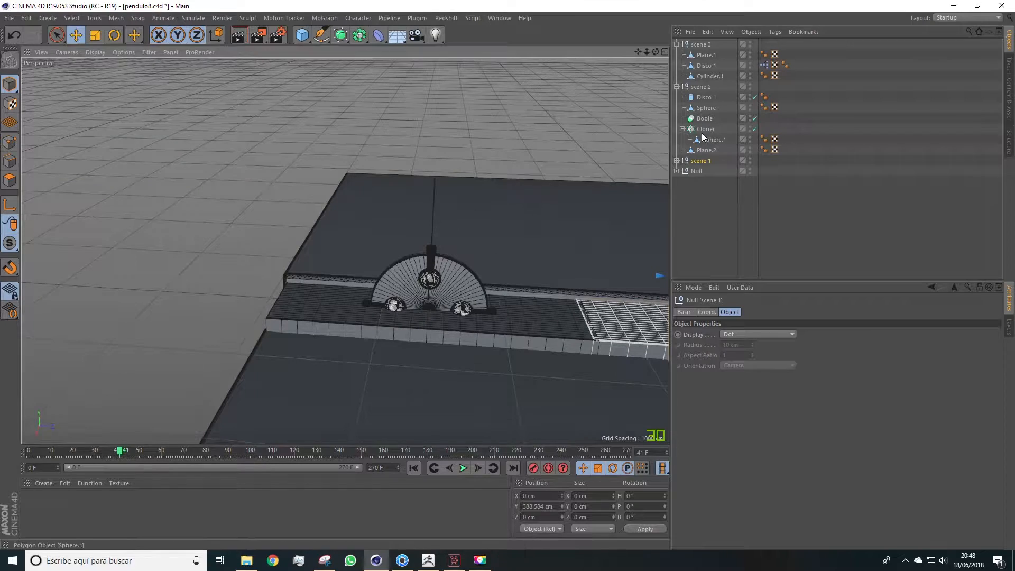
click(702, 88)
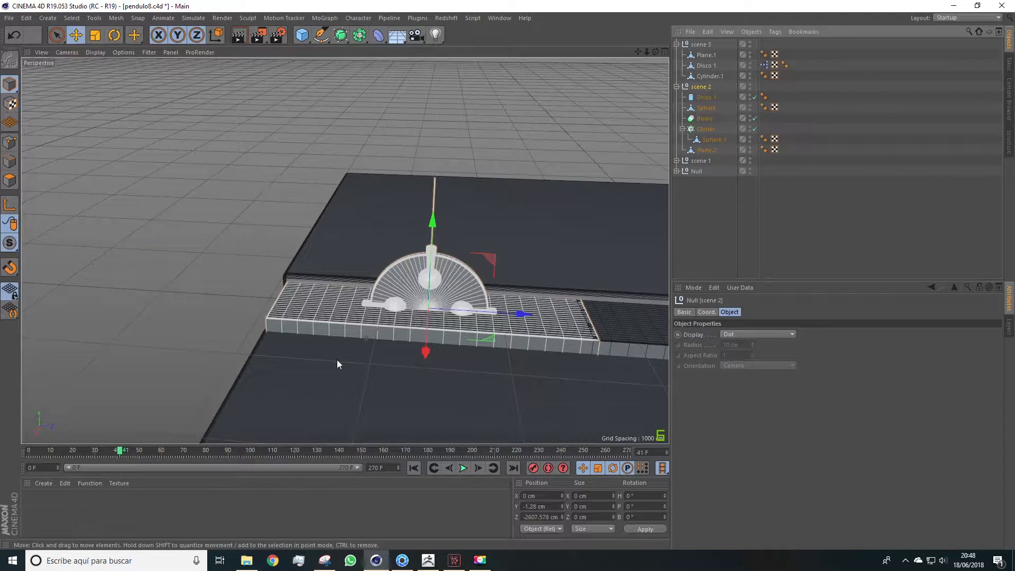
alt+right_drag(494, 327, 571, 285)
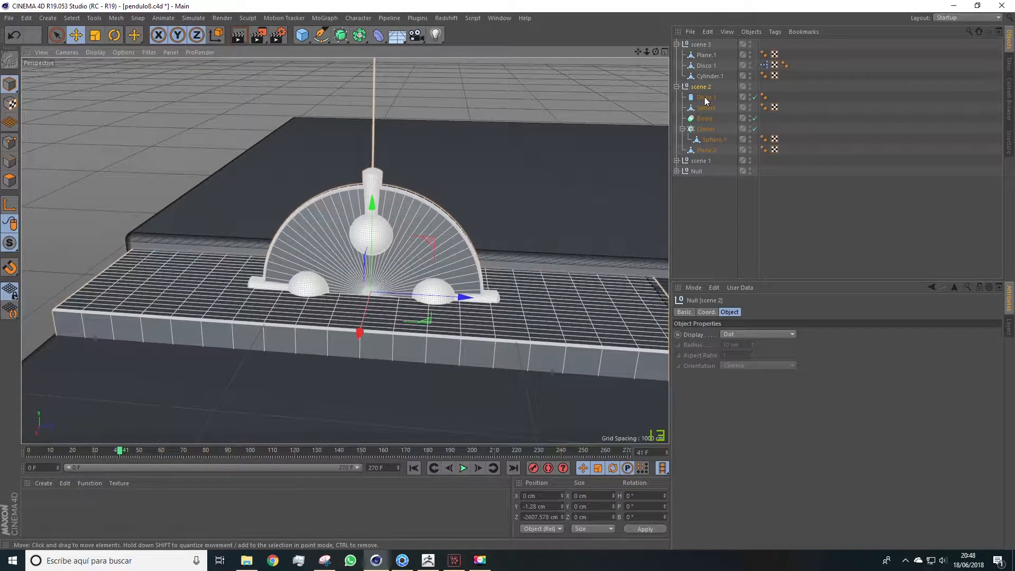
click(703, 129)
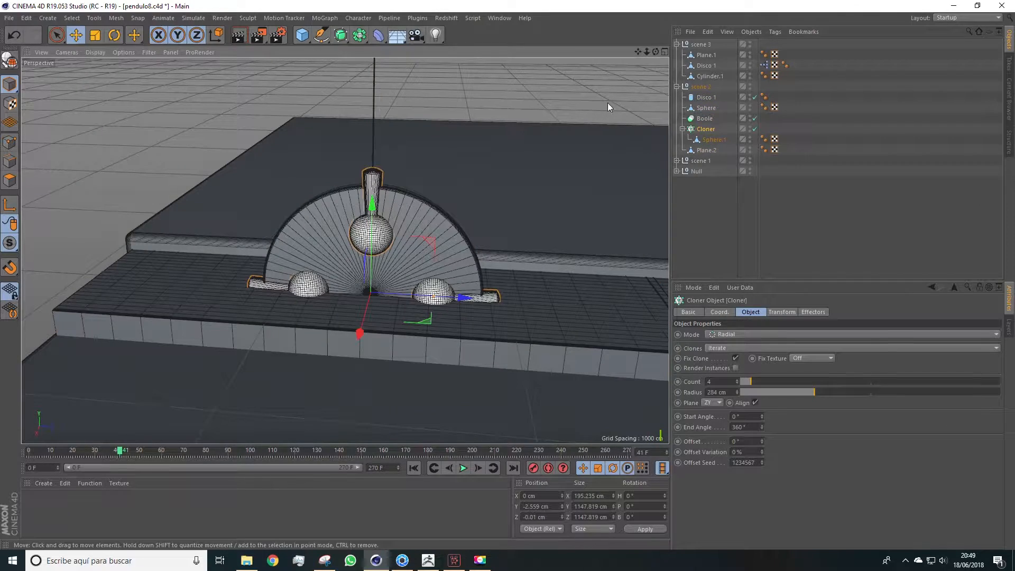
click(755, 129)
Move the Sphere pendulum in scene 2 along X to about 225 cm, in front of the disc.
alt+right_drag(356, 229, 366, 237)
click(367, 236)
alt+drag(482, 208, 390, 231)
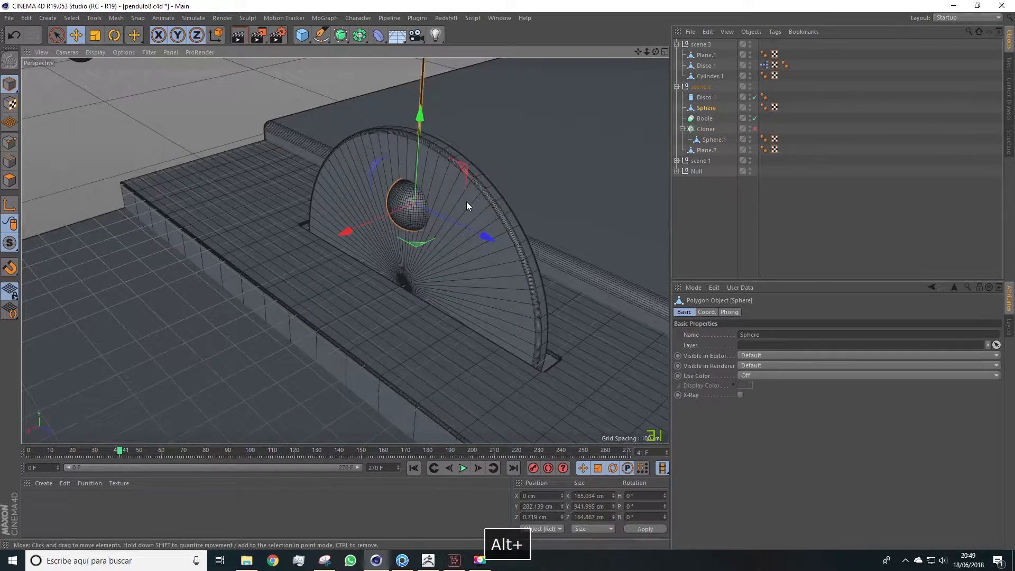
click(466, 201)
click(411, 208)
drag(350, 230, 295, 251)
Examine the pendulum sphere and the joint where its thin rod meets the ball.
alt+drag(328, 247, 418, 145)
scroll(418, 144, up, 8)
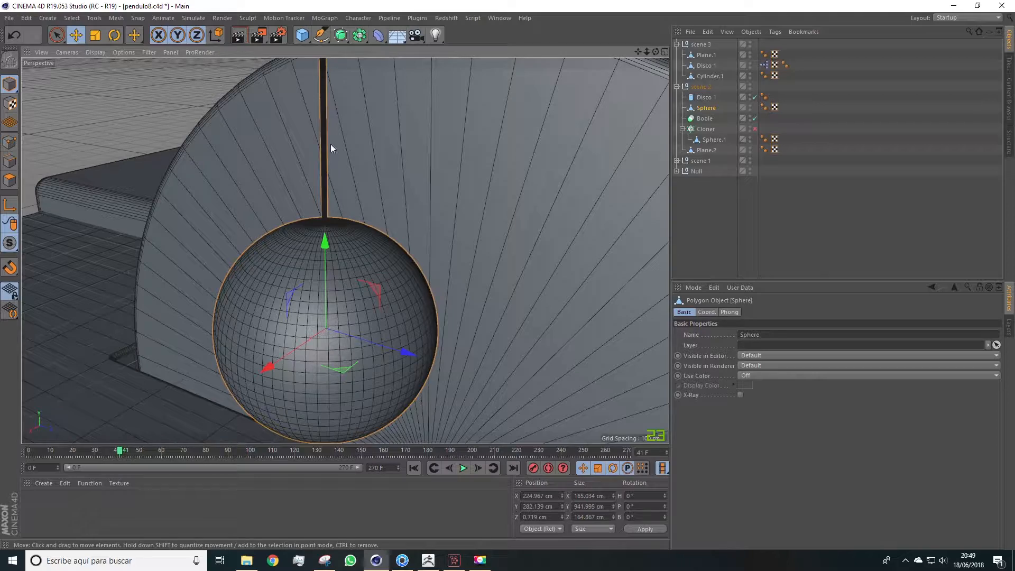
scroll(328, 176, down, 8)
alt+drag(328, 176, 393, 148)
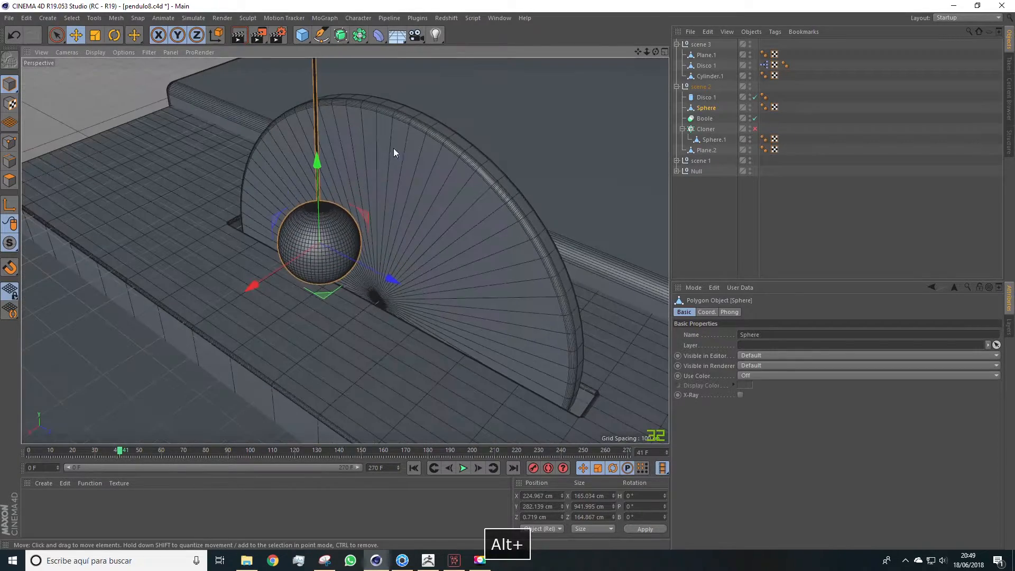
alt+middle_drag(320, 216, 353, 258)
scroll(352, 249, up, 10)
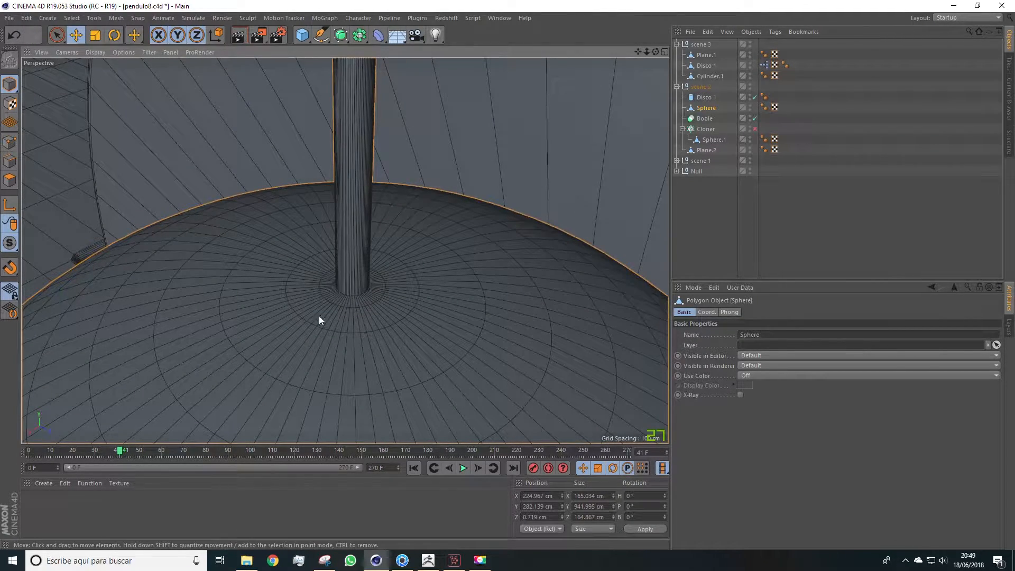
scroll(341, 267, down, 6)
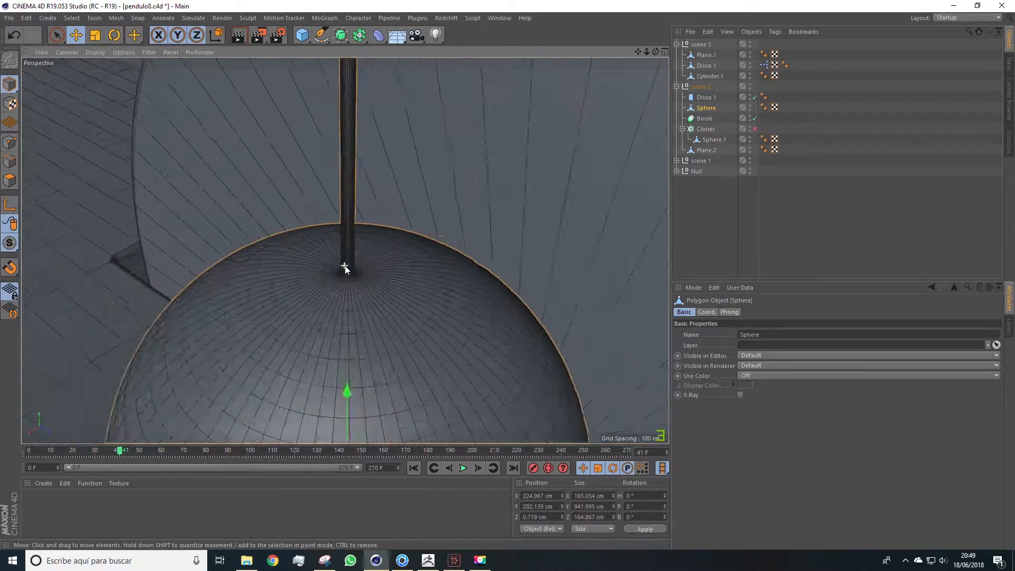
Undo the last move of the pendulum sphere.
key(ctrl+z)
scroll(541, 212, down, 5)
alt+drag(498, 286, 545, 245)
drag(638, 52, 577, 67)
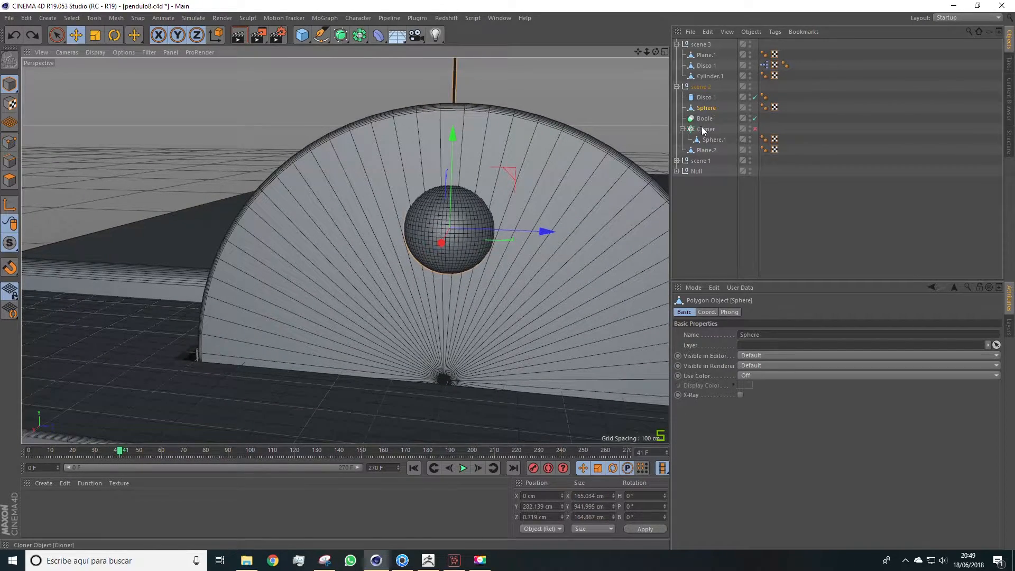
Switch the Cloner on and off again to compare its clones with the pendulum sphere.
click(706, 129)
click(755, 129)
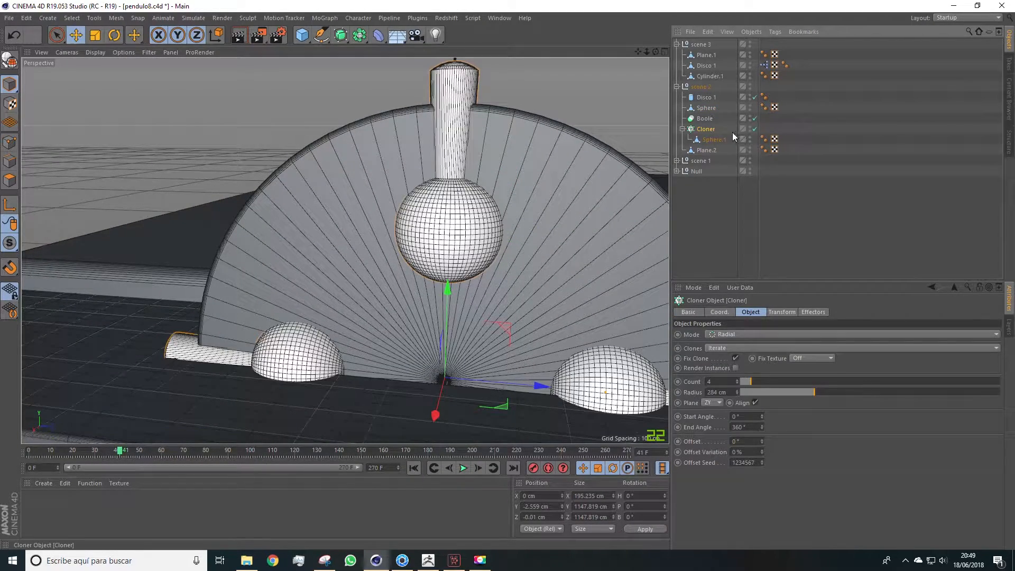
click(754, 129)
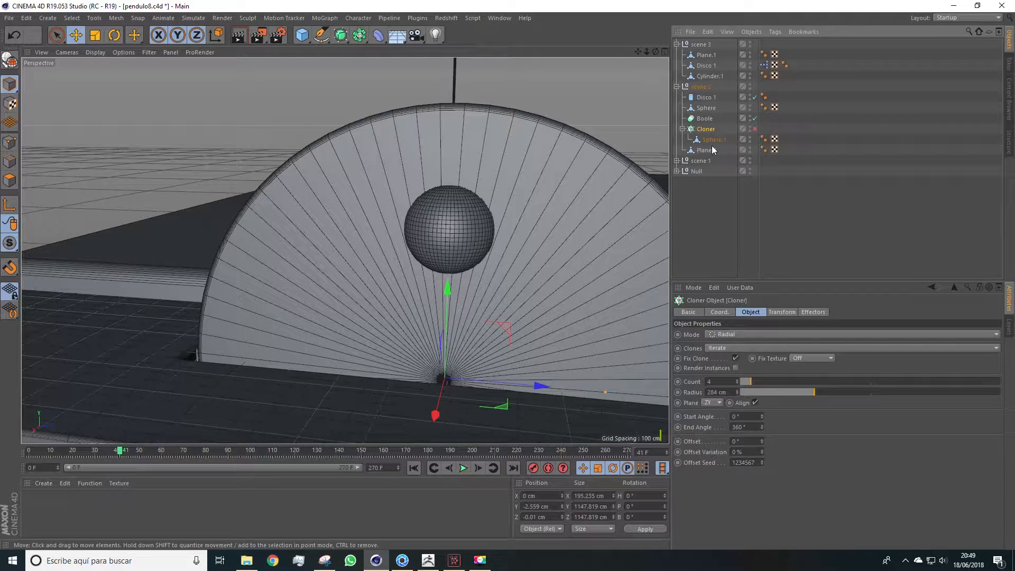
Look at the thickened source sphere beside the base, and switch the scene 2 Cloner back on.
scroll(466, 224, down, 5)
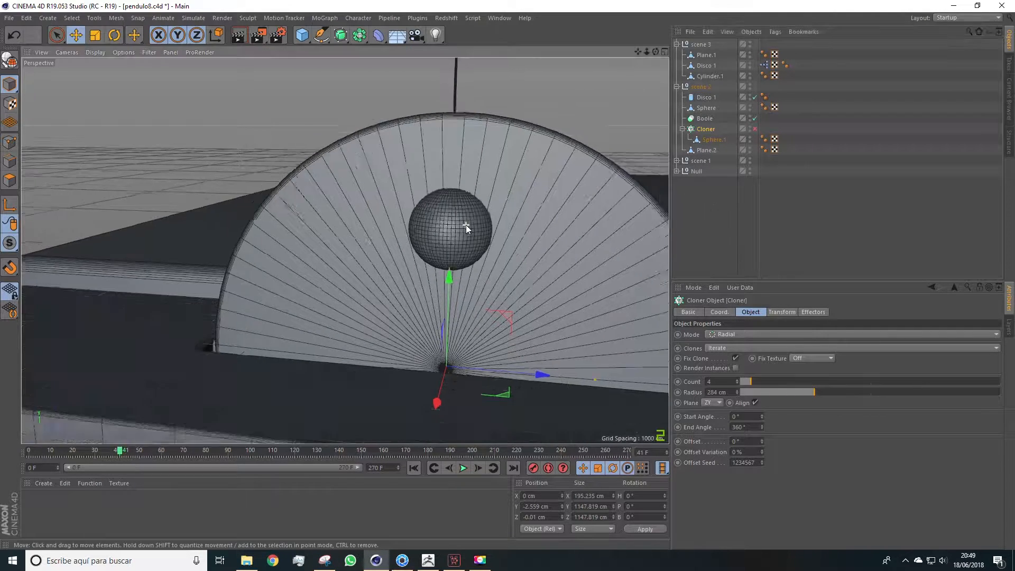
drag(638, 53, 911, 87)
scroll(216, 212, up, 5)
scroll(199, 262, up, 2)
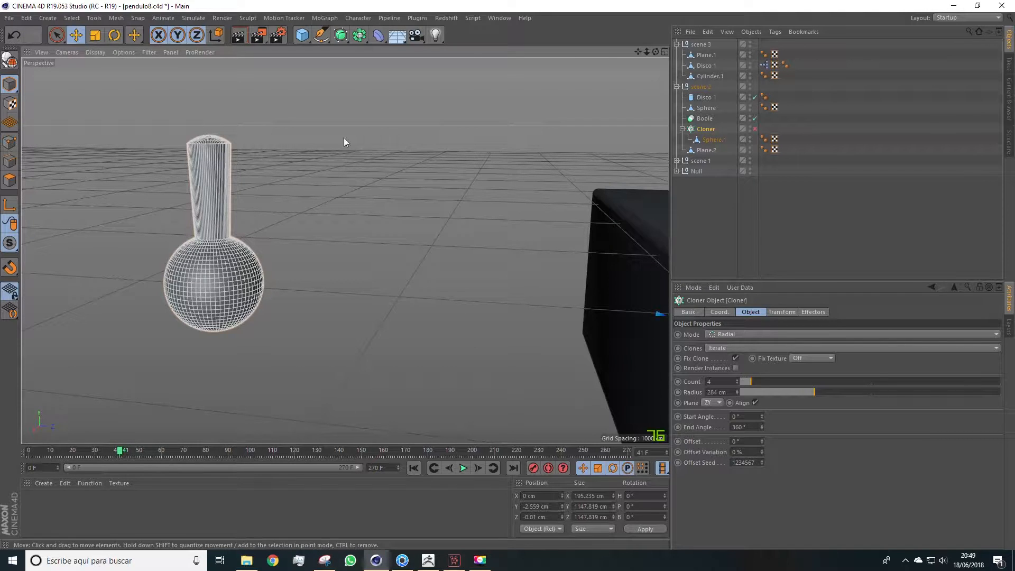
drag(638, 52, 402, 58)
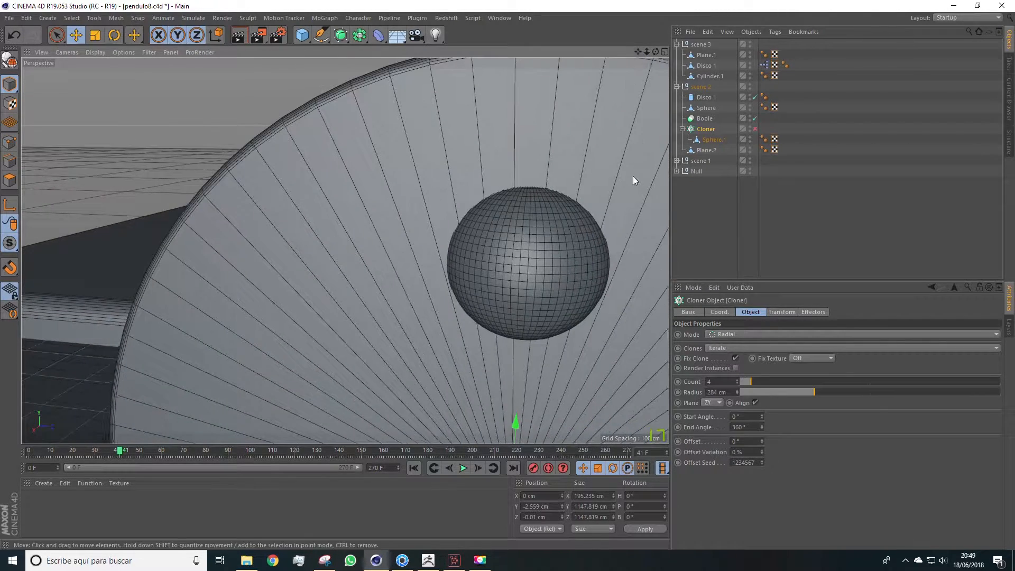
scroll(633, 180, down, 5)
click(755, 128)
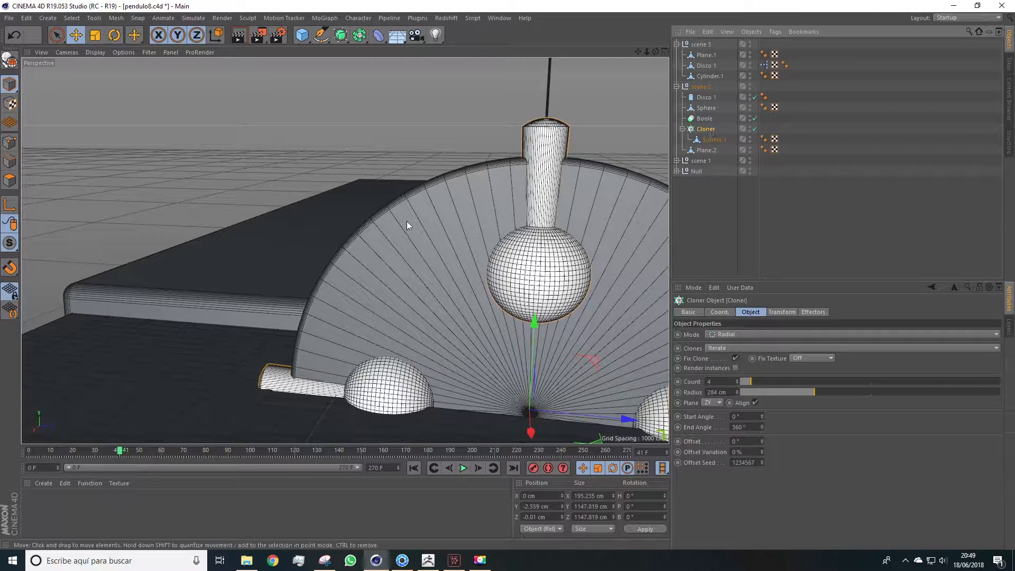
Try a Cloner radius of about 443 cm, undo it and clear the selection.
click(711, 383)
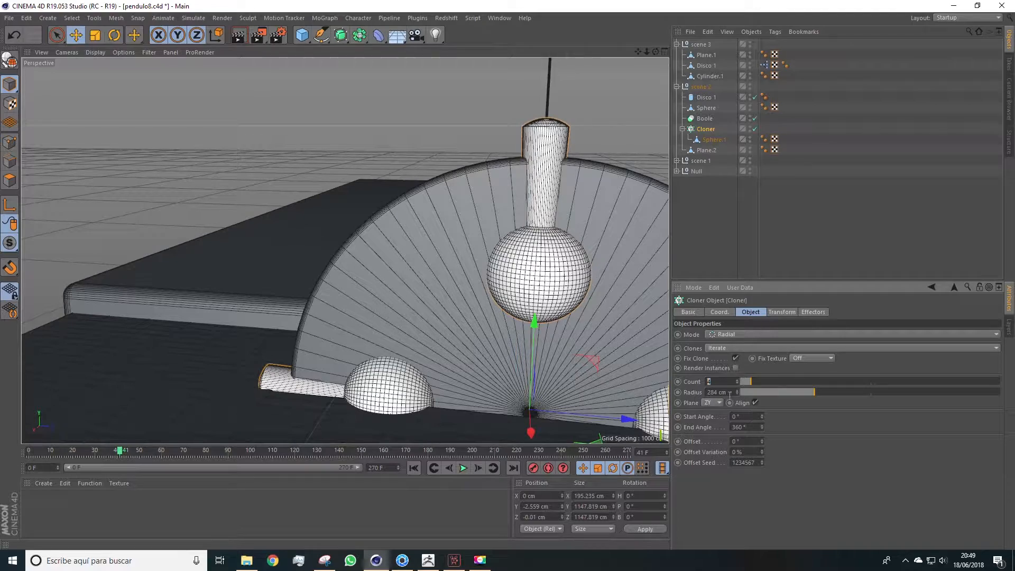
drag(737, 392, 737, 389)
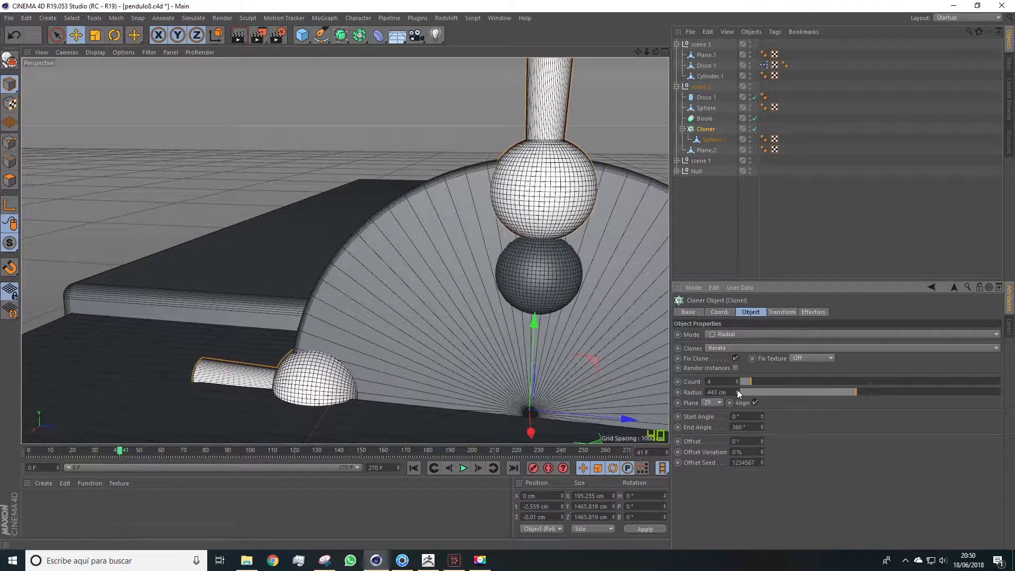
key(ctrl+z)
click(686, 196)
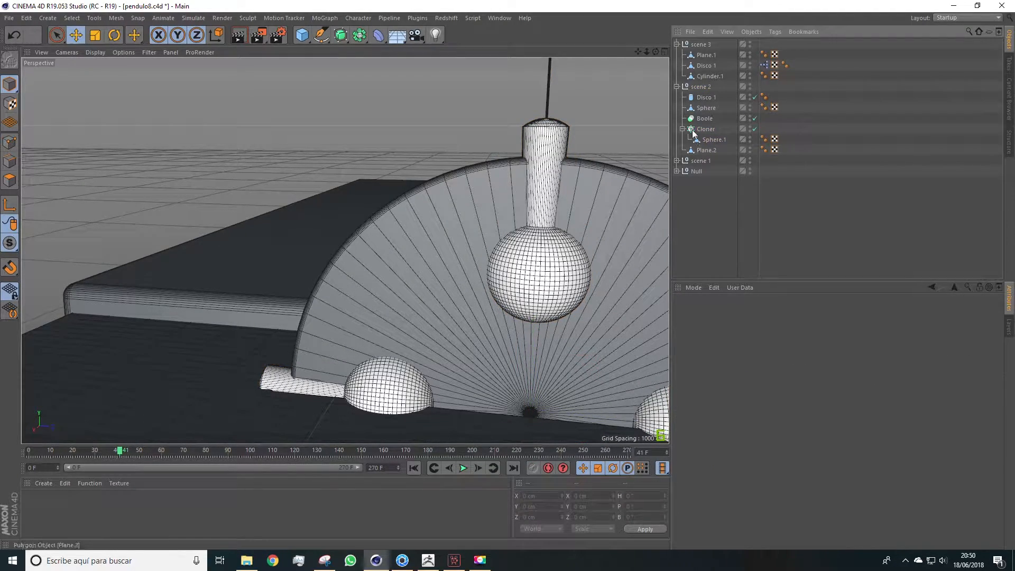
Convert the Cloner with Current State to Object and delete the original Cloner.
click(704, 130)
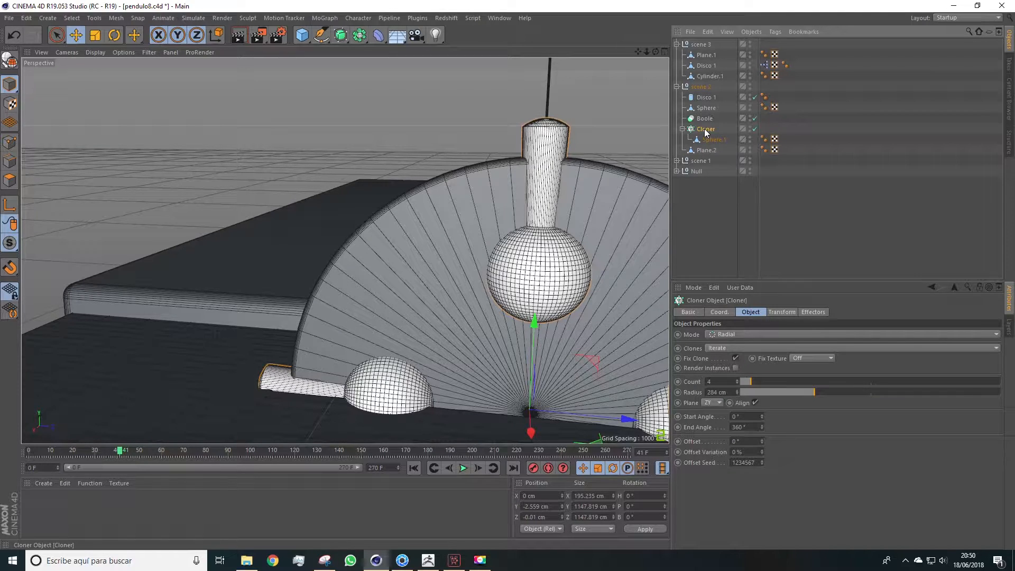
right_click(705, 131)
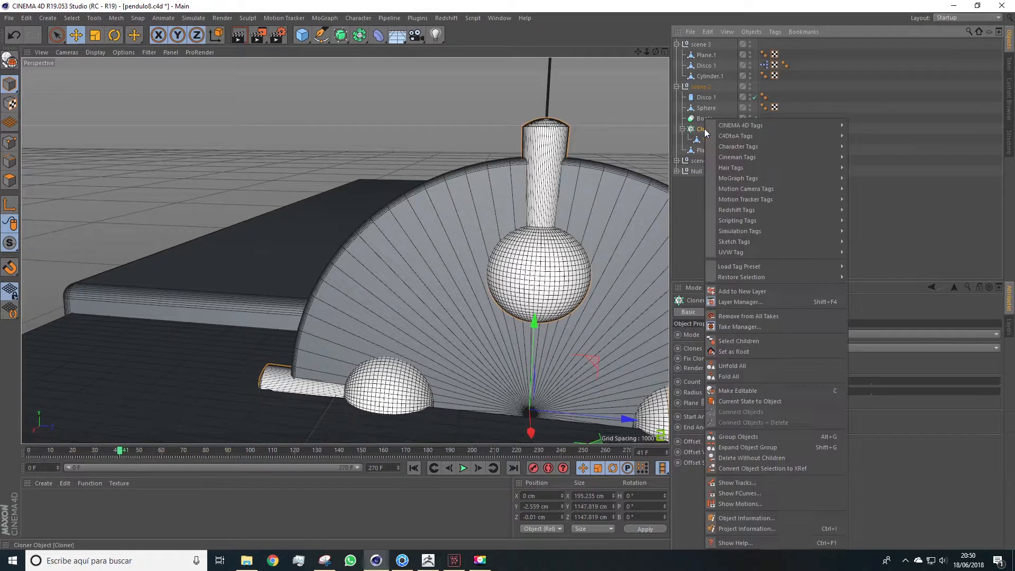
click(731, 401)
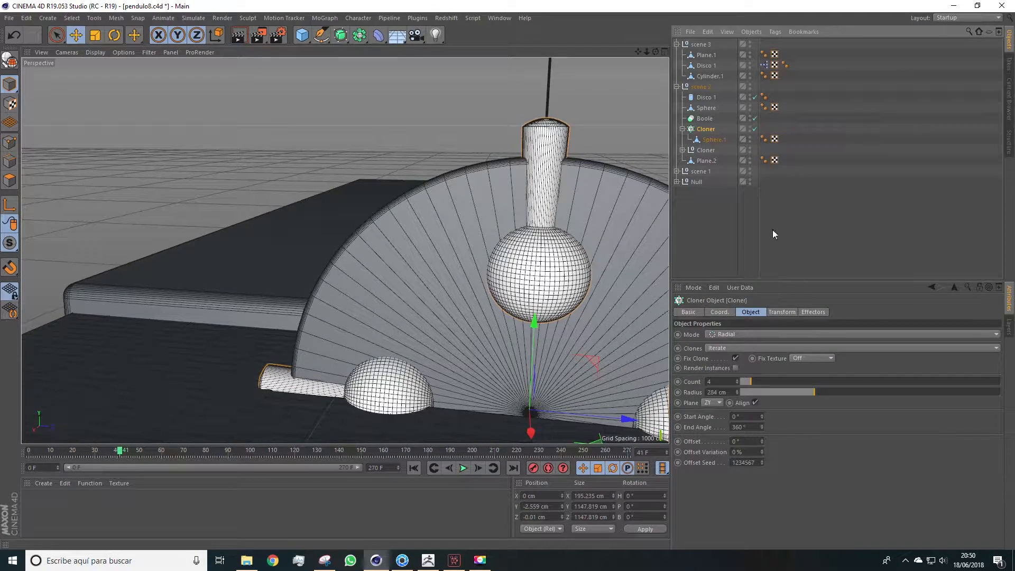
key(Delete)
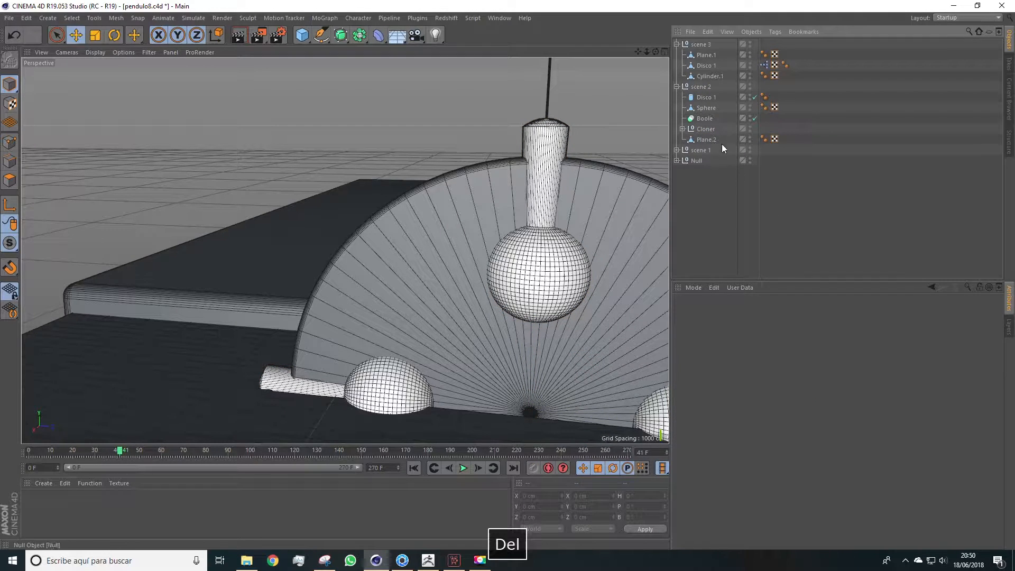
Merge the four sphere clones, Sphere.1 0 to Sphere.1 3, into one object with Connect Objects + Delete.
click(682, 129)
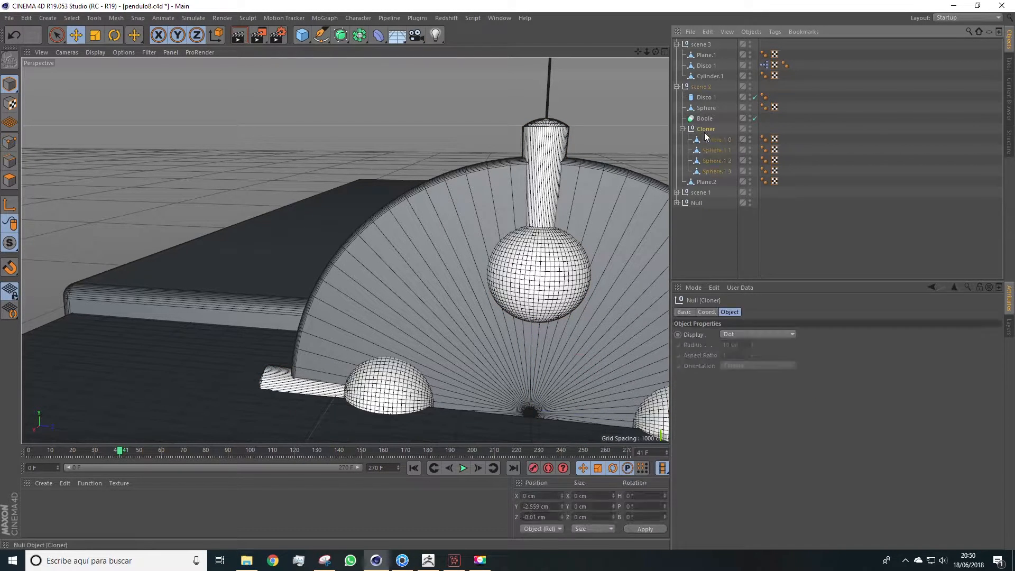
click(707, 131)
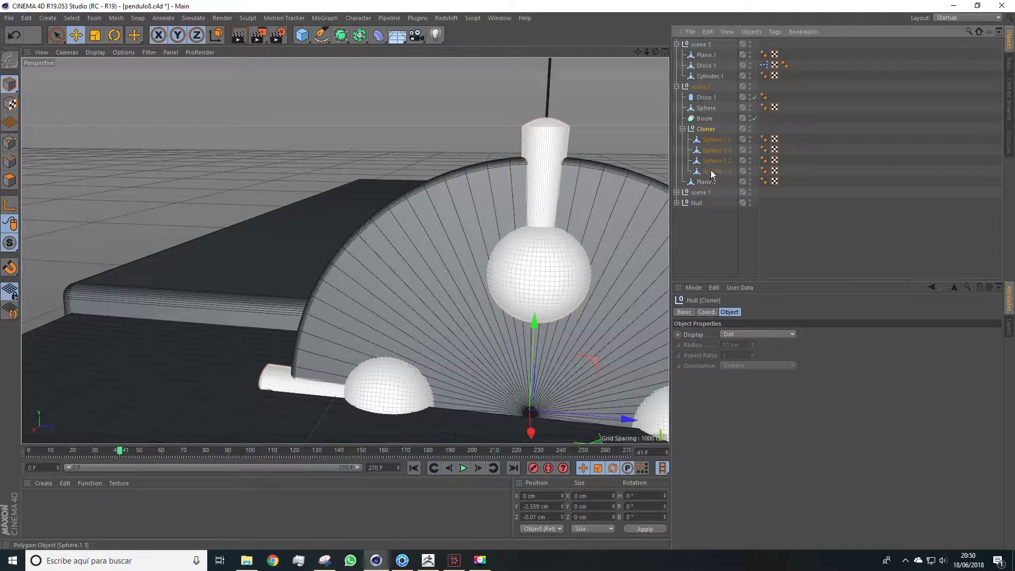
click(710, 171)
shift+click(713, 142)
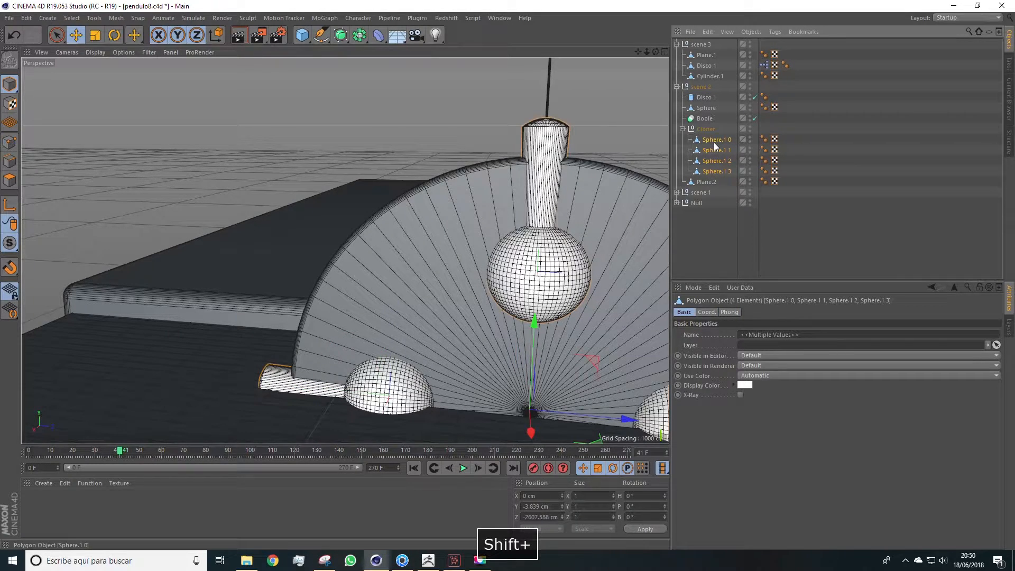
right_click(709, 171)
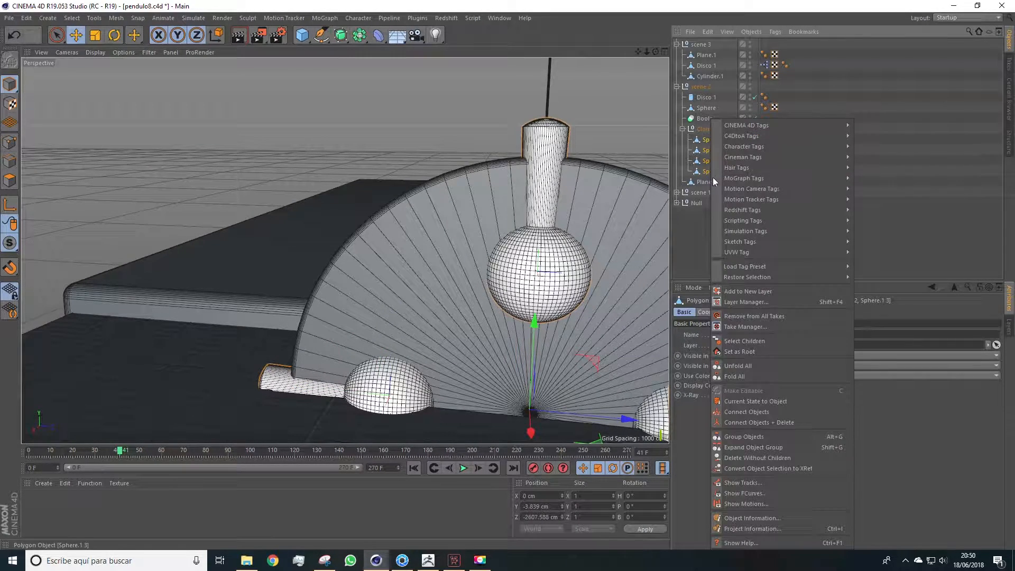
click(773, 422)
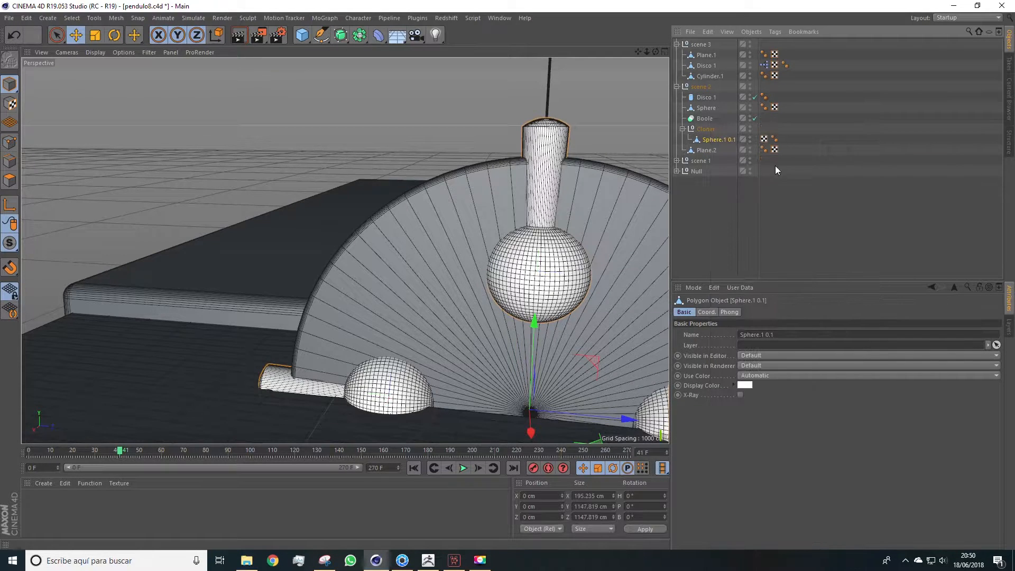
Take the merged sphere object out of the Cloner null into scene 2 and delete the empty null.
drag(717, 141, 704, 132)
click(707, 140)
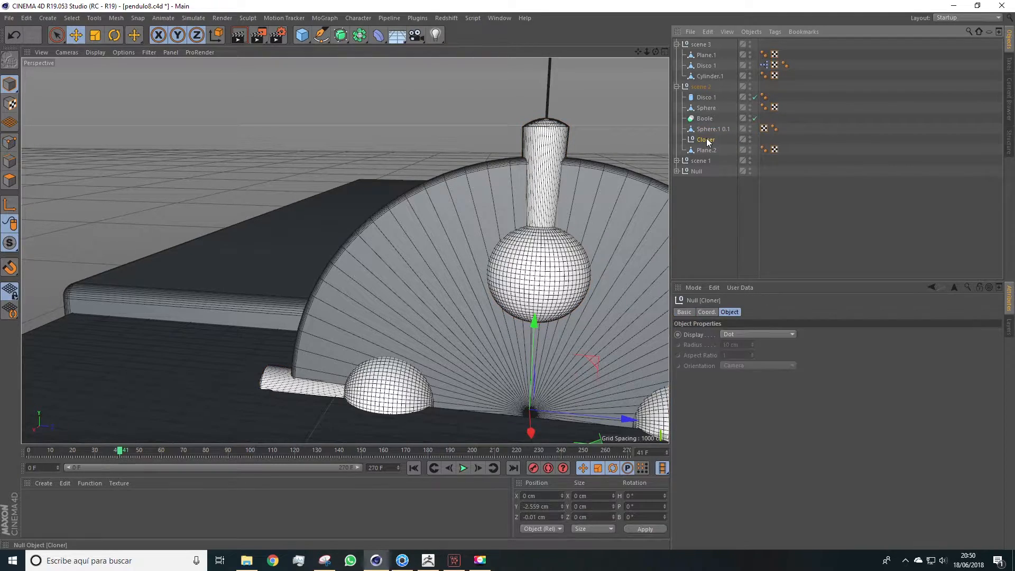
key(Delete)
Make the Disco 1 cylinder in scene 2 editable as a polygon object.
click(711, 129)
alt+drag(567, 220, 469, 271)
key(ctrl+z)
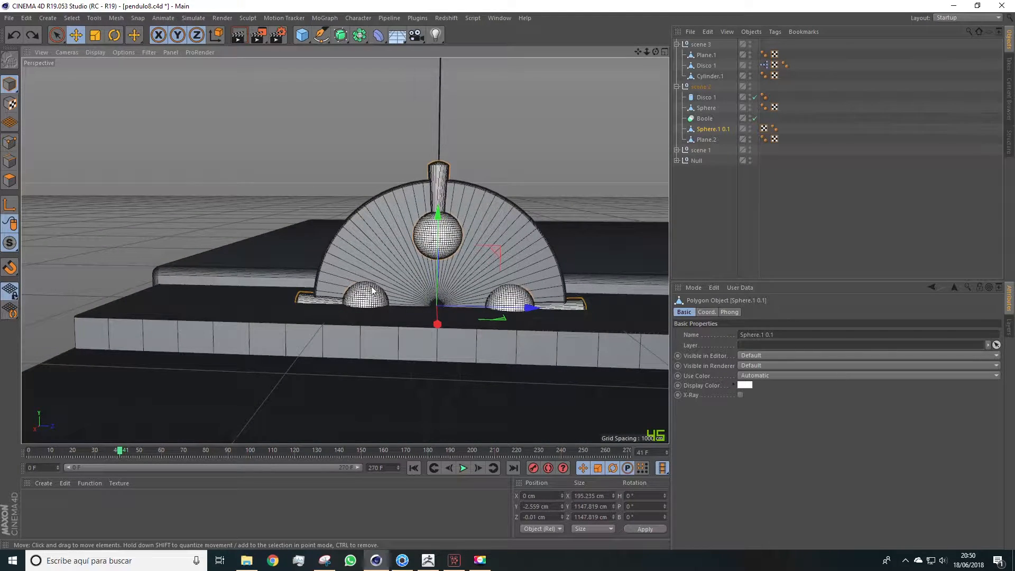
click(386, 220)
alt+drag(509, 252, 595, 200)
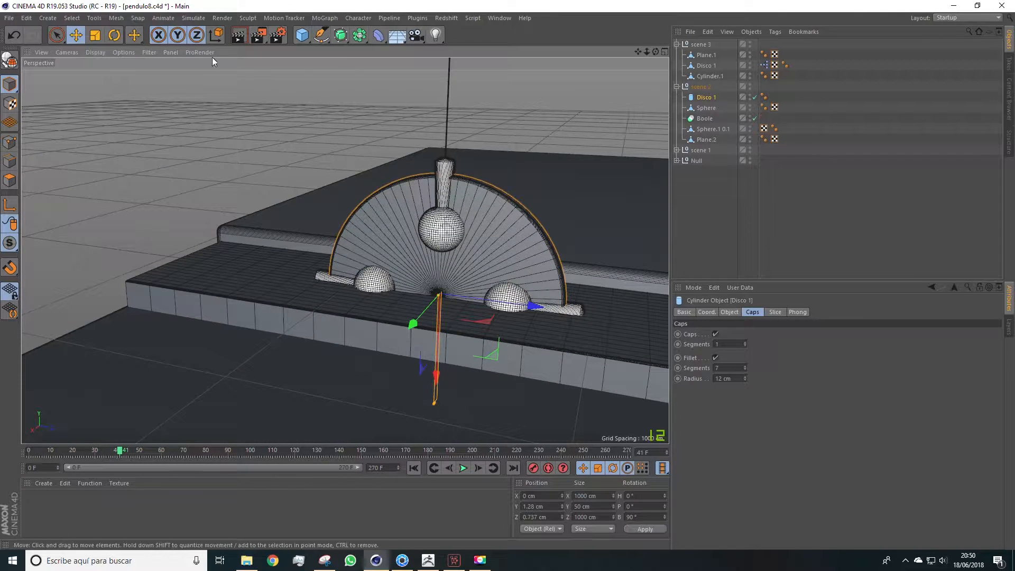
click(11, 63)
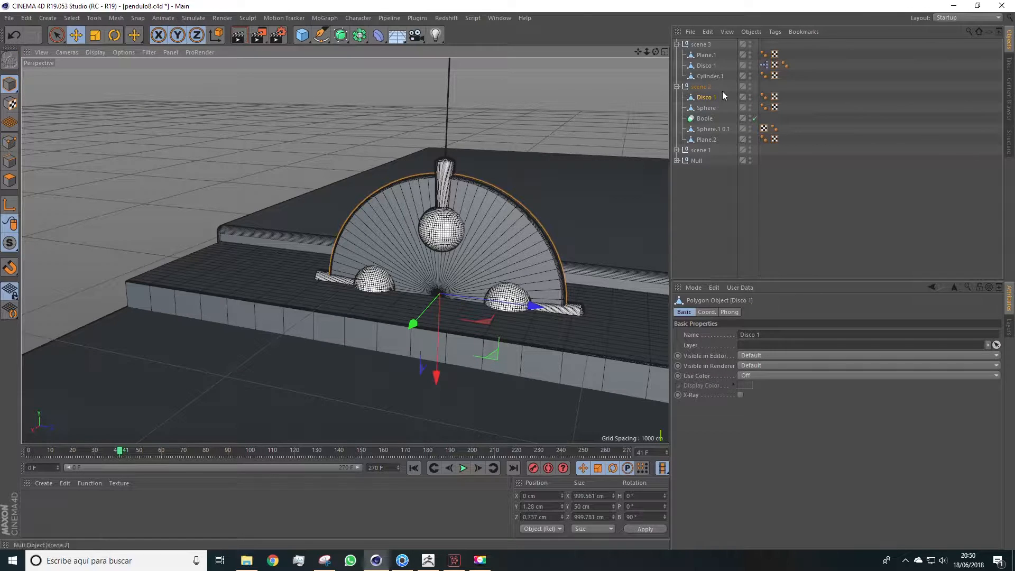
Place the merged Sphere.1 0.1 mesh and Disco 1 inside the scene 2 Boole, with Disco 1 above the spheres.
click(708, 130)
drag(711, 134, 709, 119)
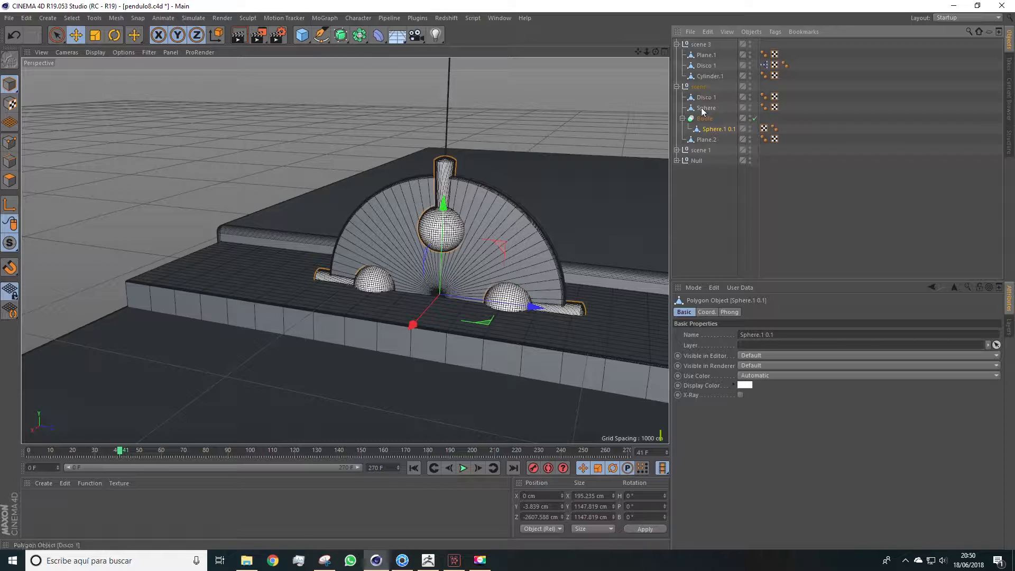
drag(708, 125, 709, 125)
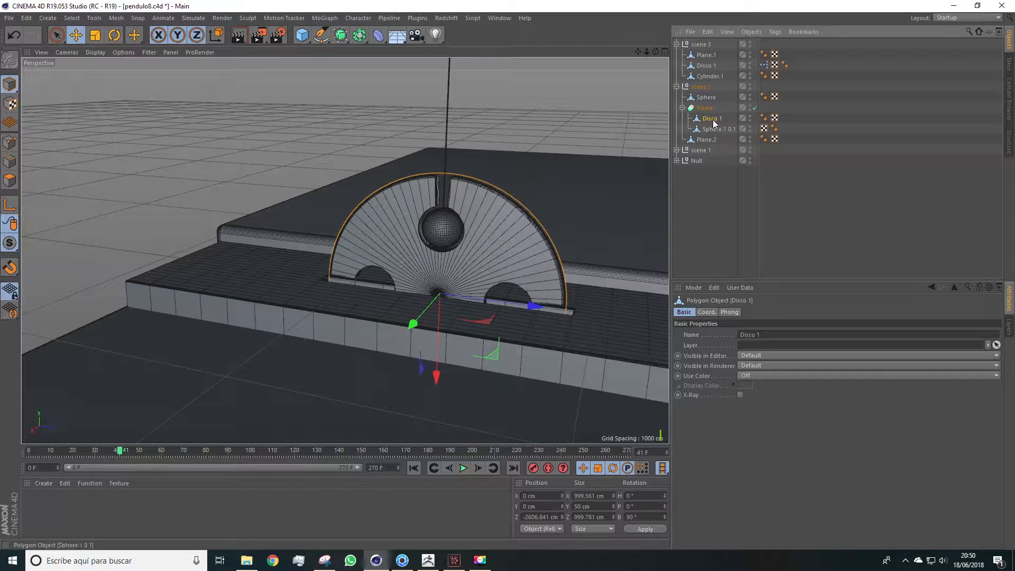
alt+drag(543, 176, 502, 211)
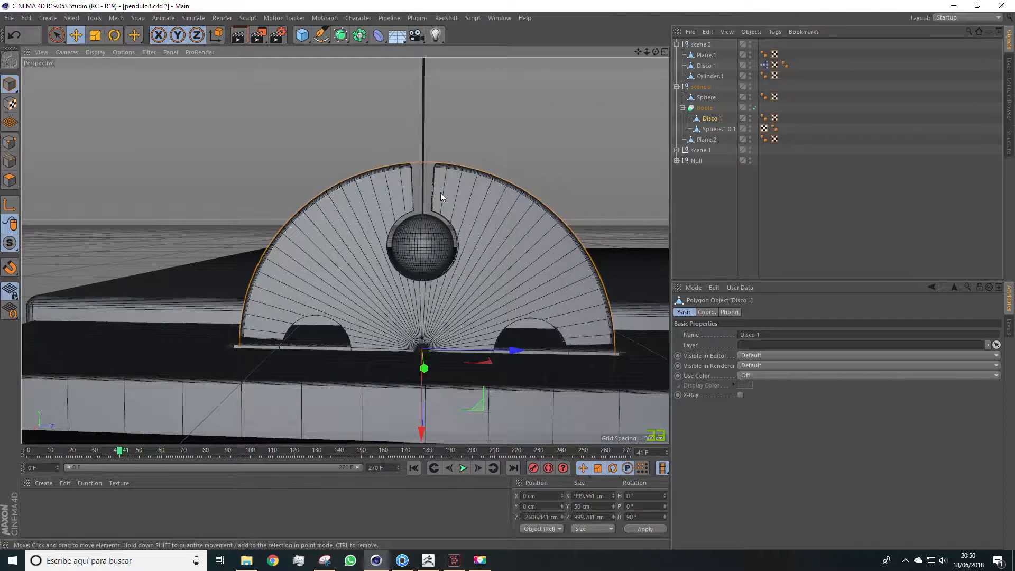
Convert the scene 2 Boole with Current State to Object and delete the original Boole generator.
click(704, 108)
right_click(707, 109)
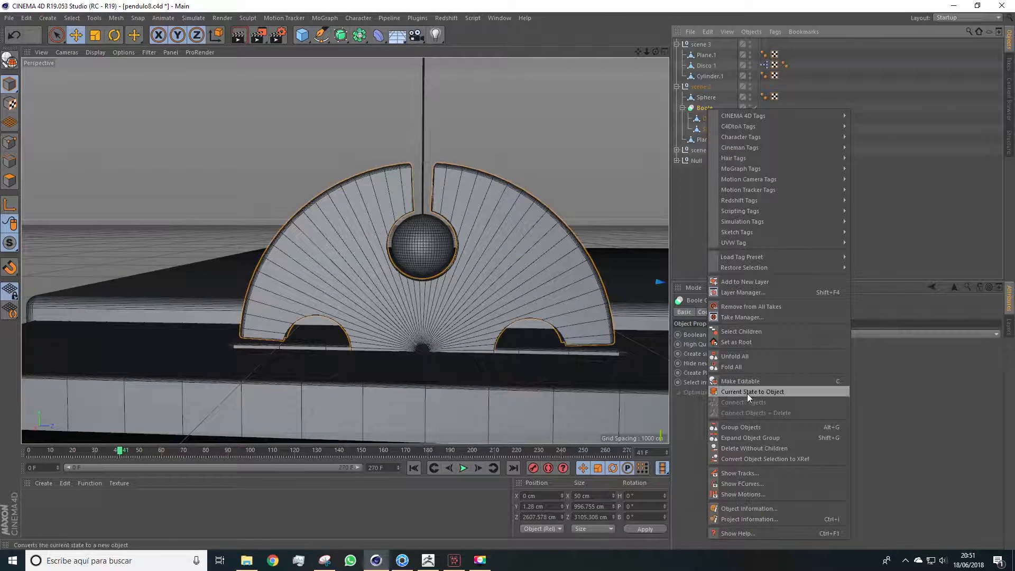
click(765, 392)
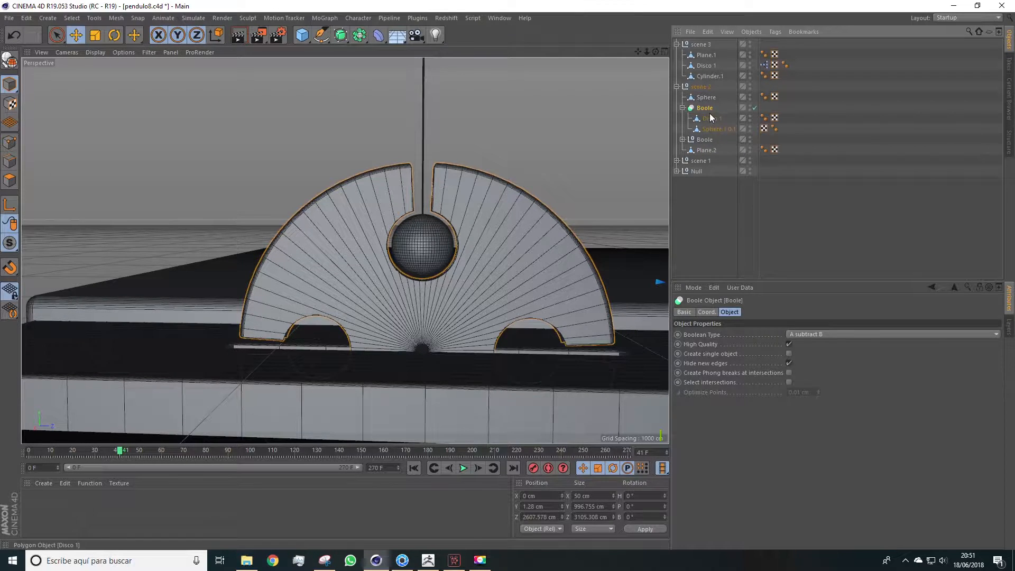
key(Delete)
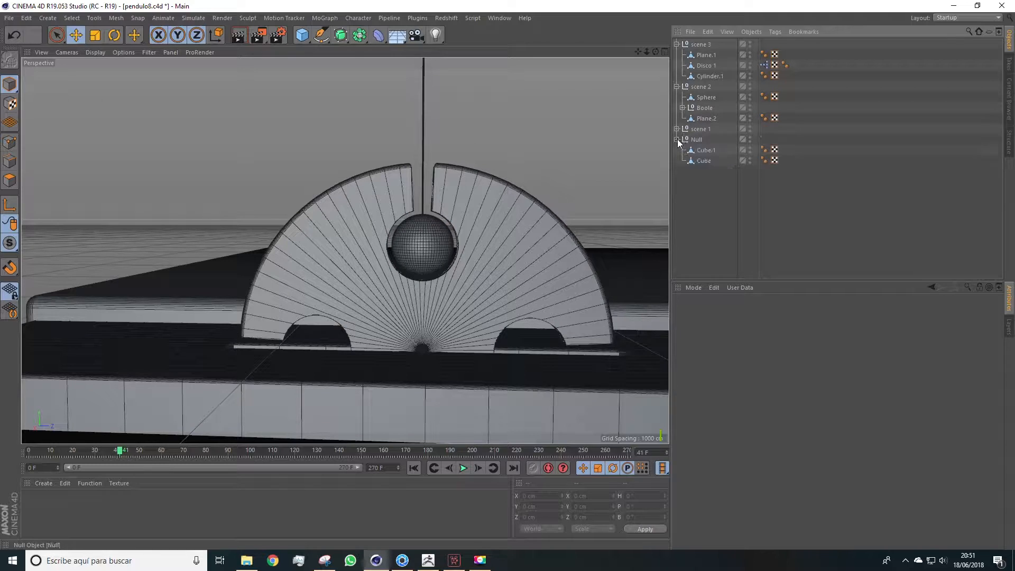
click(676, 139)
click(700, 150)
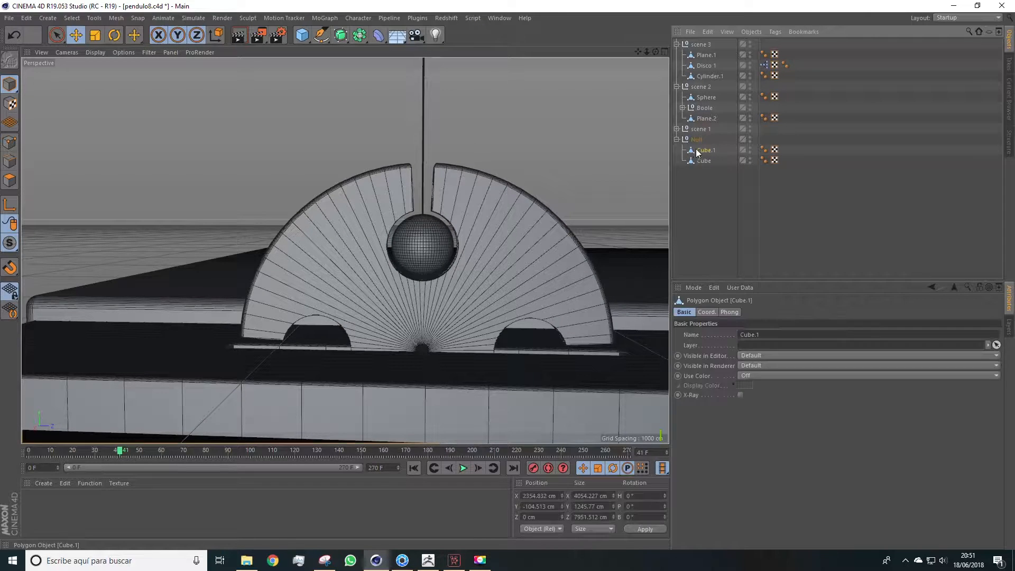
click(677, 140)
click(530, 204)
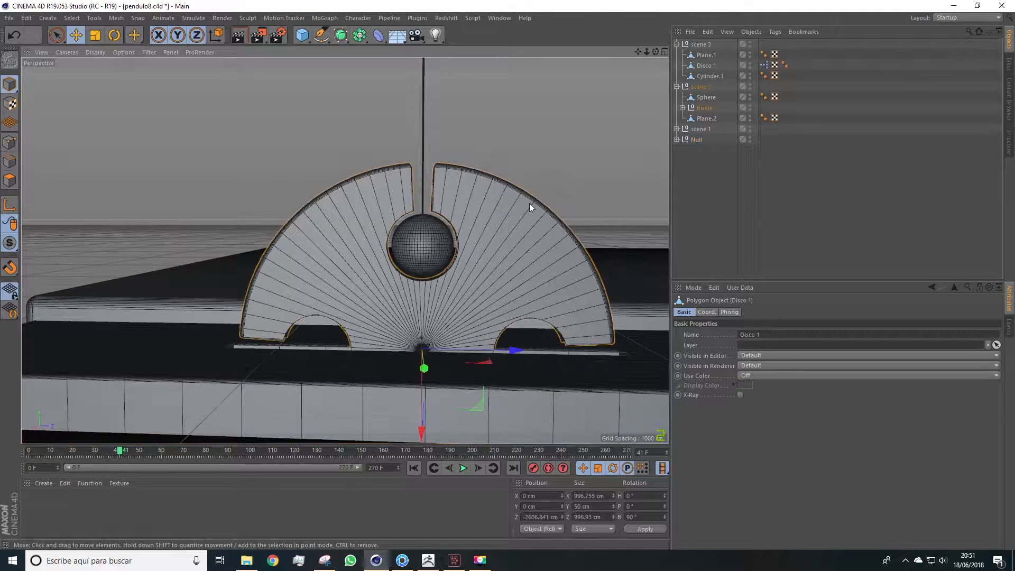
Expand the converted Boole null and examine its Disco 1 and Sphere.1 0.1 parts, test-moving the sphere part and undoing the move.
click(681, 107)
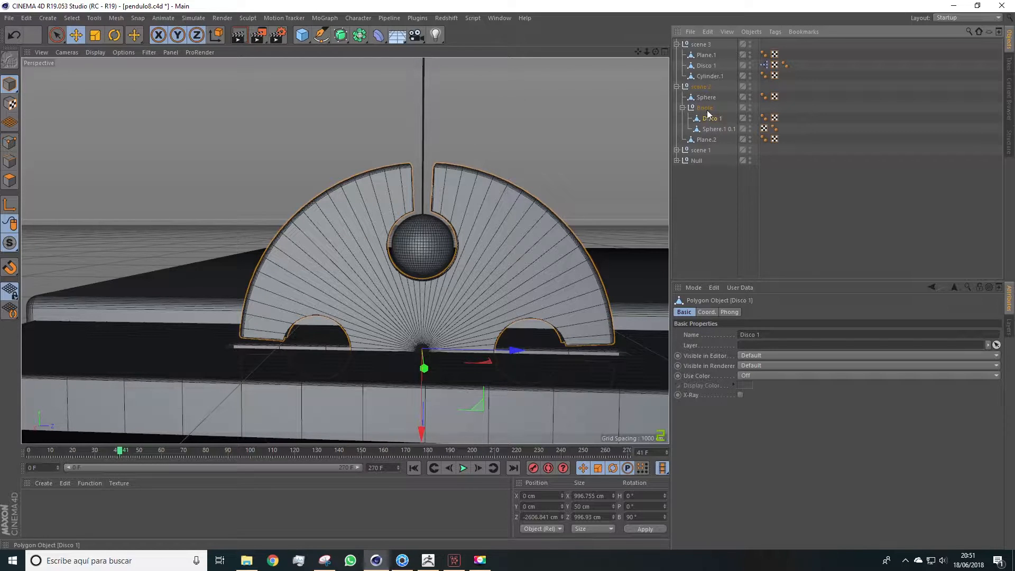
click(714, 129)
click(705, 108)
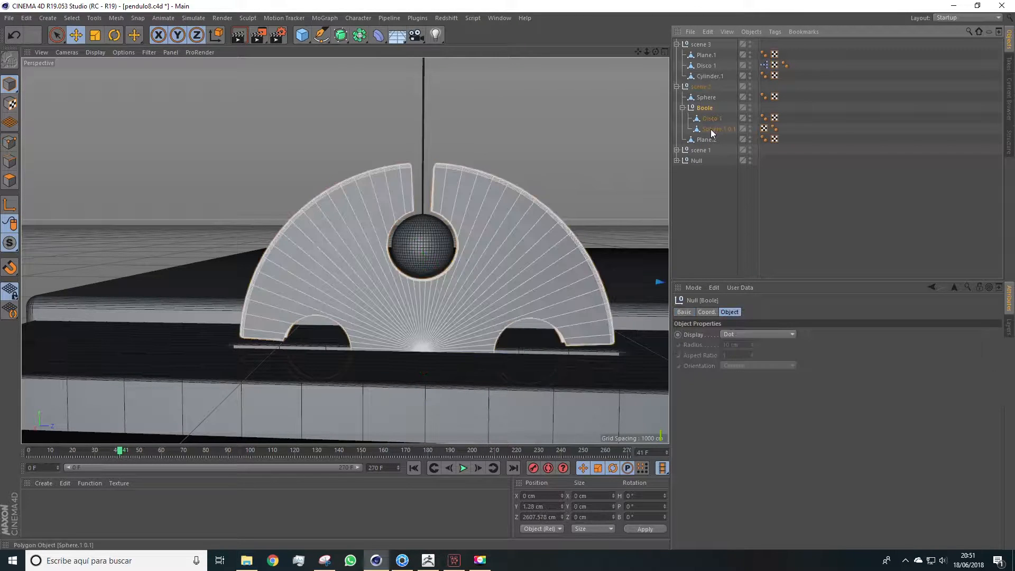
shift+click(711, 129)
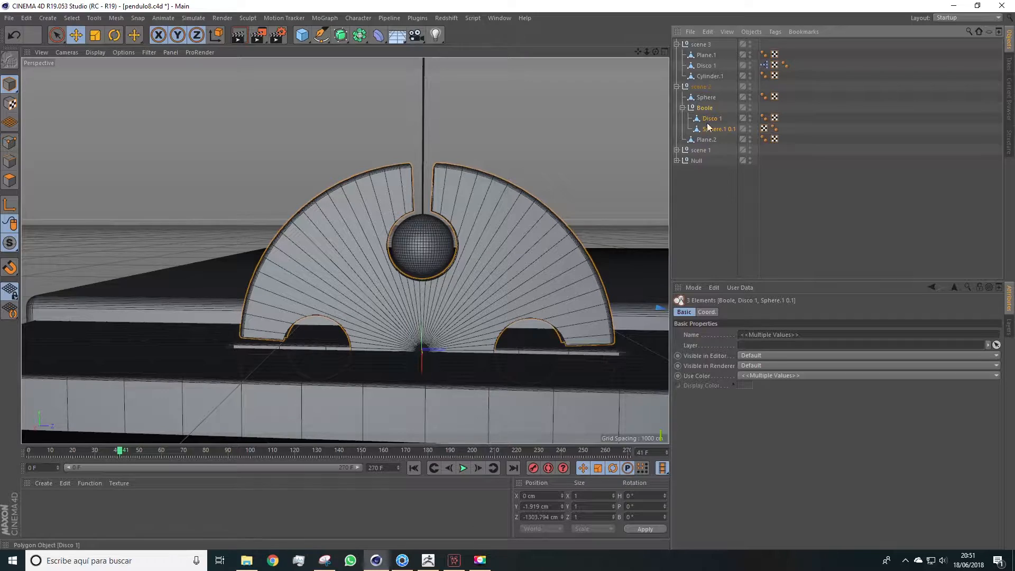
click(710, 131)
alt+drag(627, 181, 499, 207)
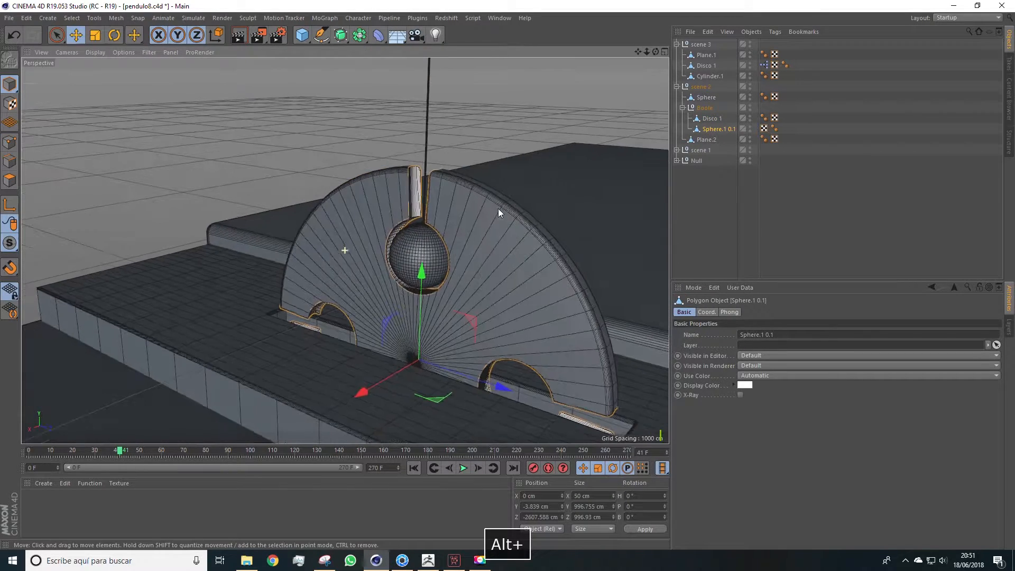
drag(367, 389, 299, 412)
key(ctrl+z)
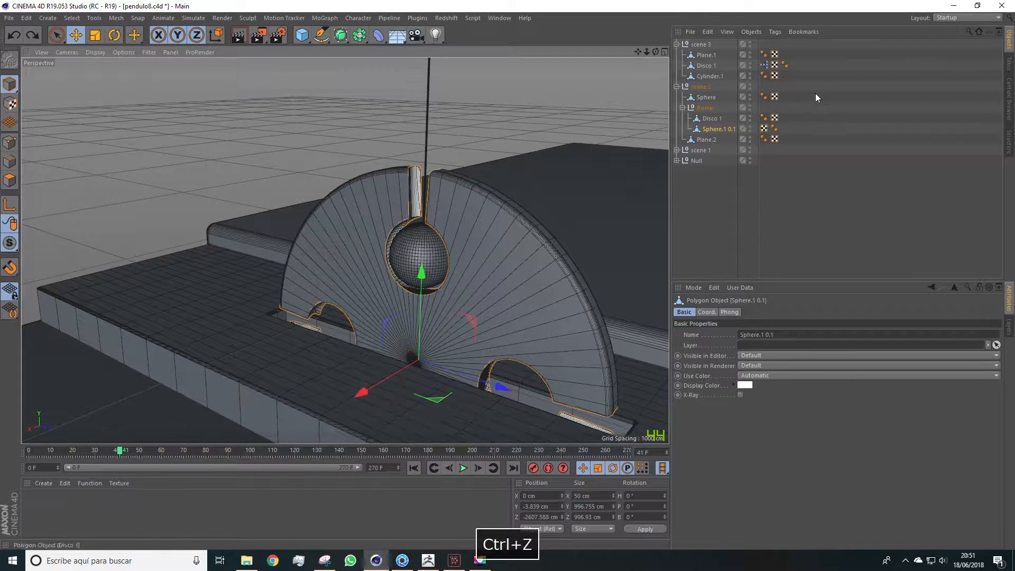
Merge Disco 1 and Sphere.1 0.1 inside the Boole null into one mesh with Connect Objects + Delete.
click(713, 119)
shift+click(709, 129)
right_click(716, 131)
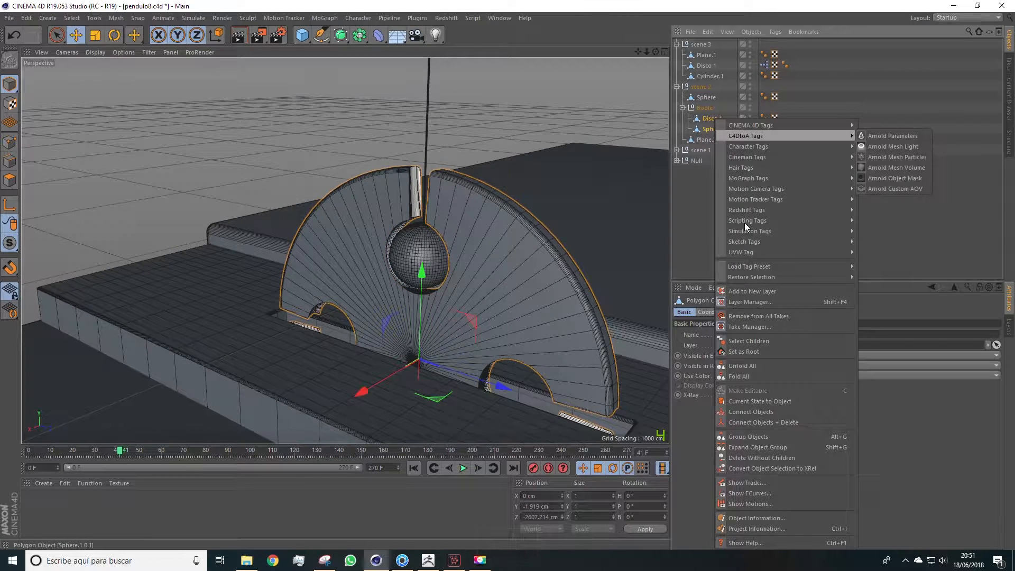
click(760, 421)
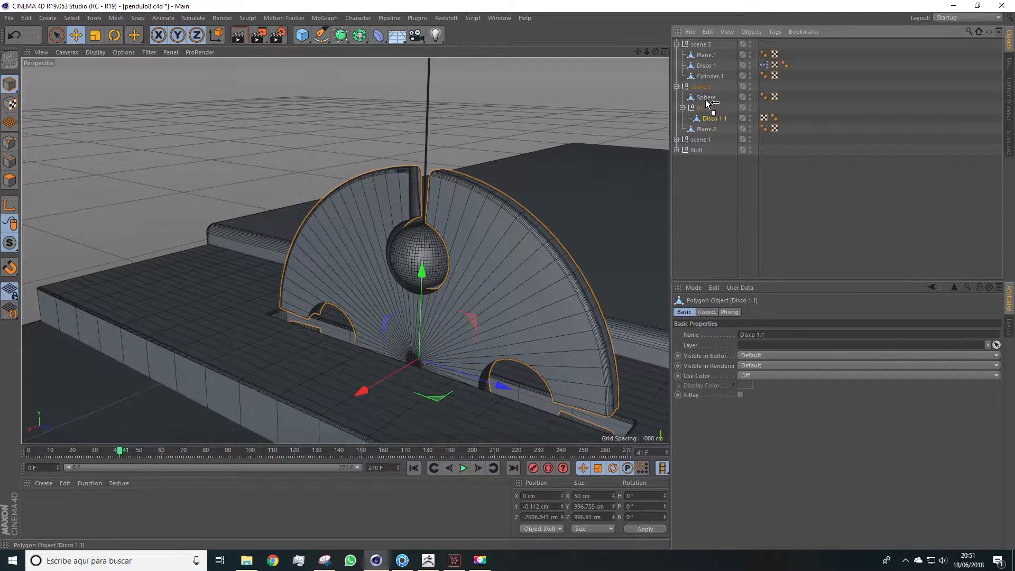
Take the merged Disco 1.1 mesh out of the Boole null into scene 2 and delete the empty null.
drag(704, 101, 706, 103)
click(706, 117)
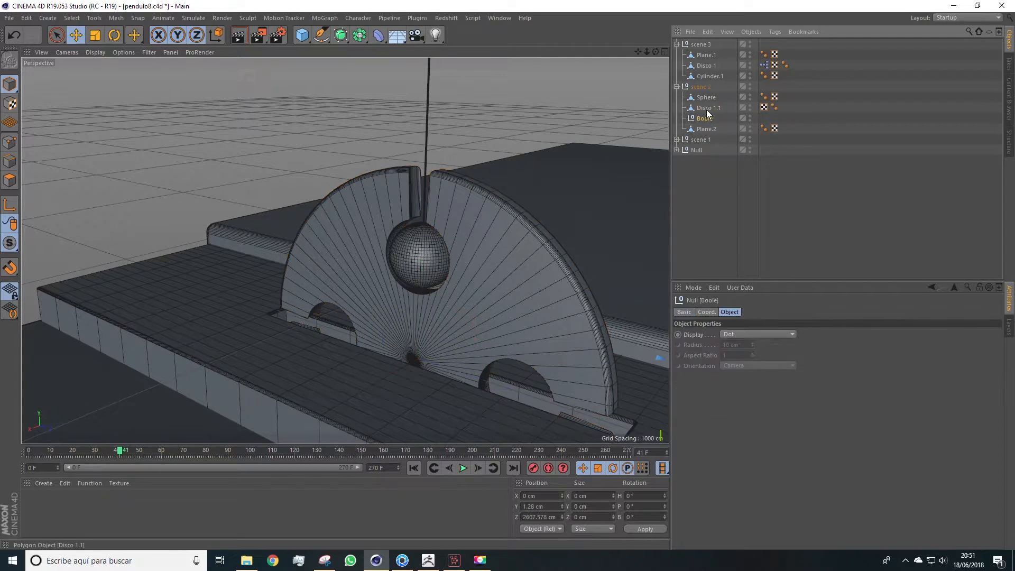
key(Delete)
Test-move the merged Disco 1.1 mesh away from the base and undo the move.
click(706, 109)
alt+drag(517, 178, 339, 316)
drag(274, 343, 75, 404)
key(ctrl+z)
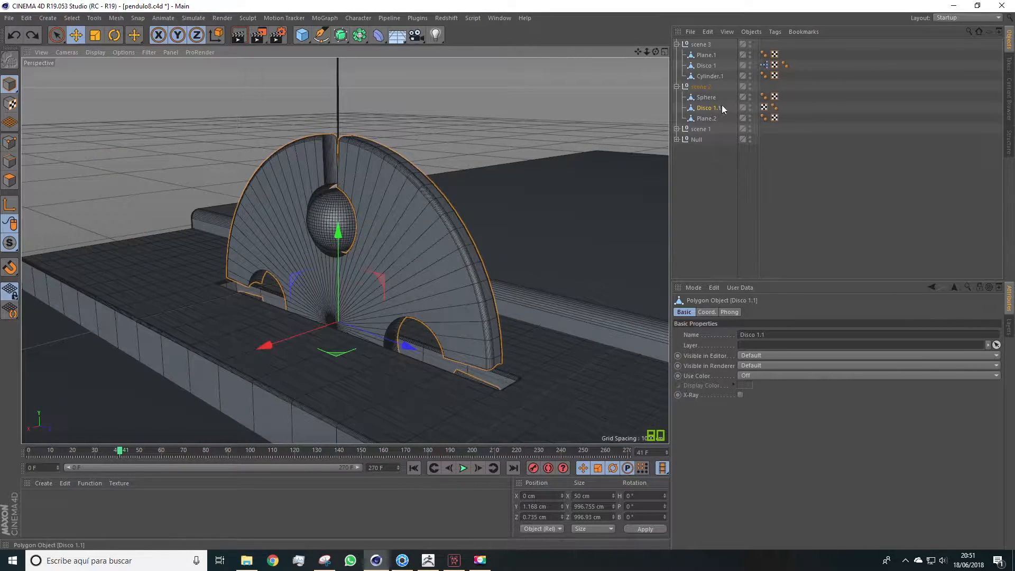
Collapse the scene 2 group and examine the scene 3 disc and pendulum weight up close.
click(706, 118)
alt+drag(488, 238, 576, 186)
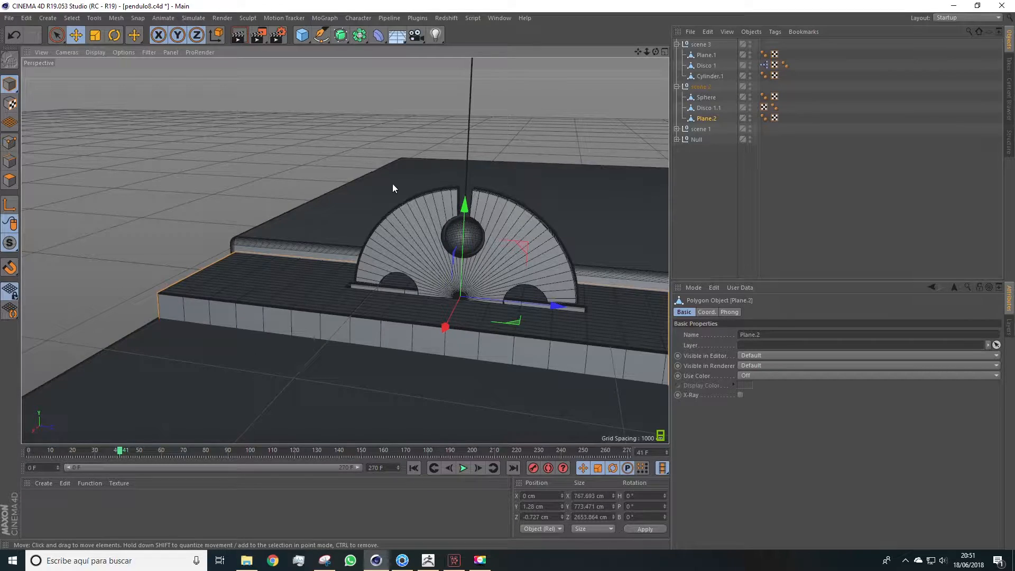
alt+drag(392, 188, 480, 247)
drag(646, 51, 687, 80)
click(677, 86)
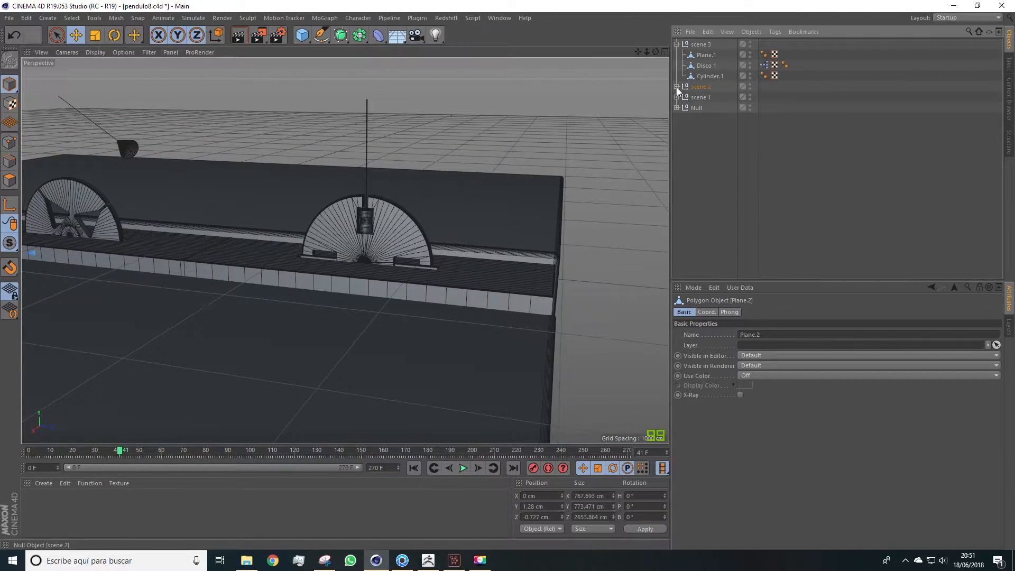
scroll(370, 236, up, 6)
alt+drag(385, 227, 348, 160)
drag(638, 52, 640, 103)
alt+drag(513, 166, 490, 169)
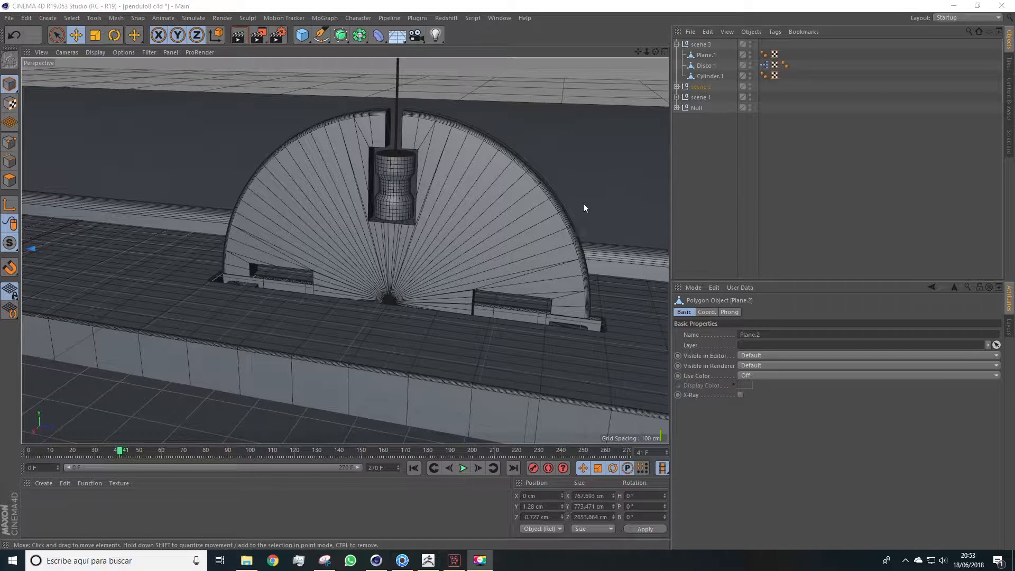
Delete the XPresso tag from the Disco 1 object in scene 3.
click(764, 66)
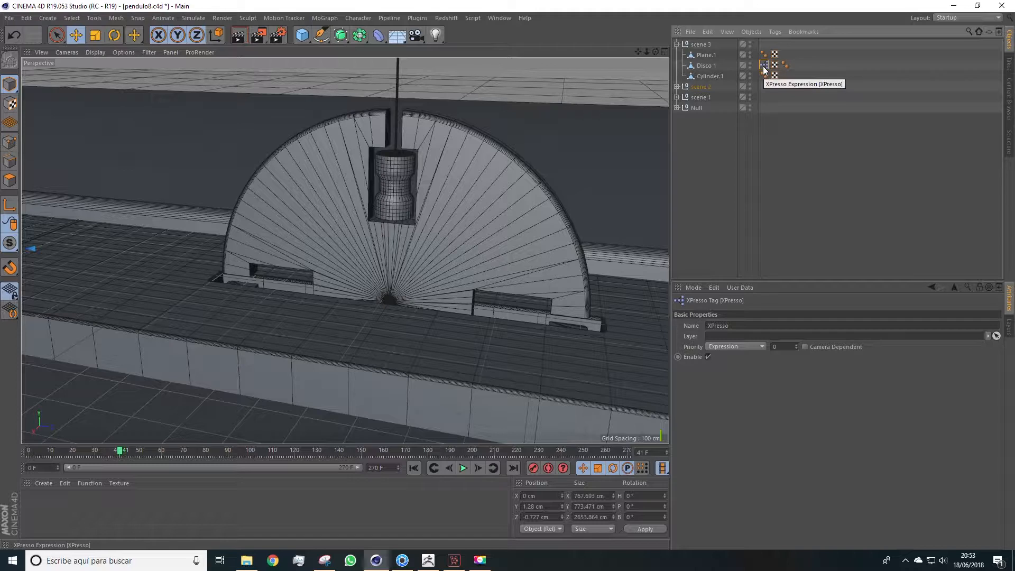
key(Delete)
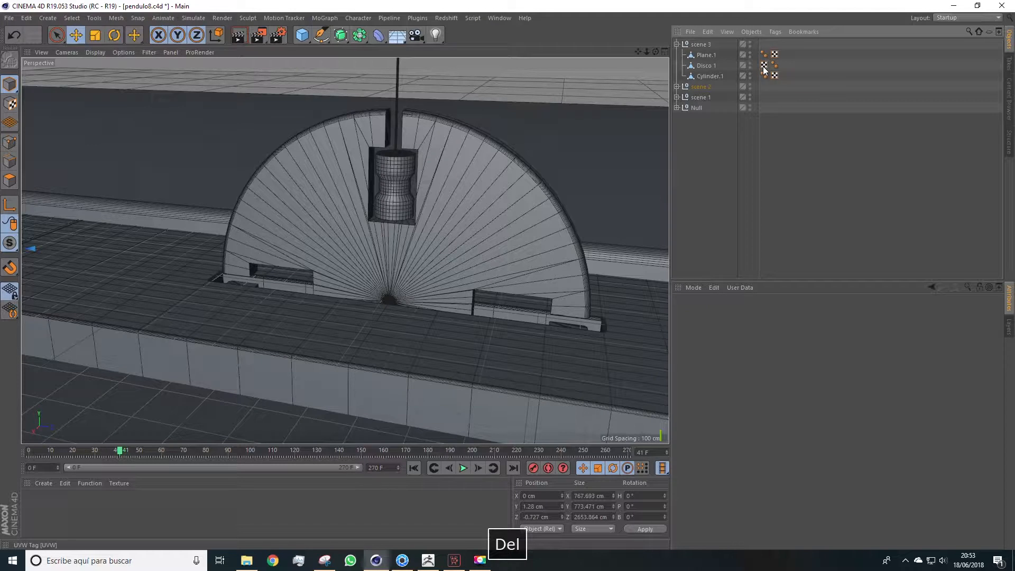
click(508, 164)
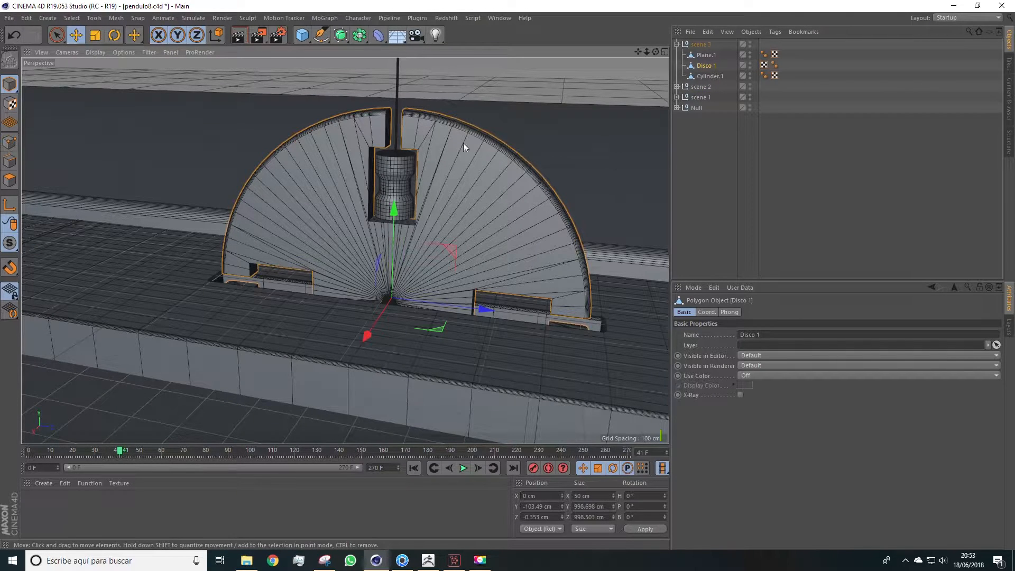
Add an XPresso tag to Cylinder.1 in scene 3 and place Cylinder.1 as a node in its graph.
click(398, 155)
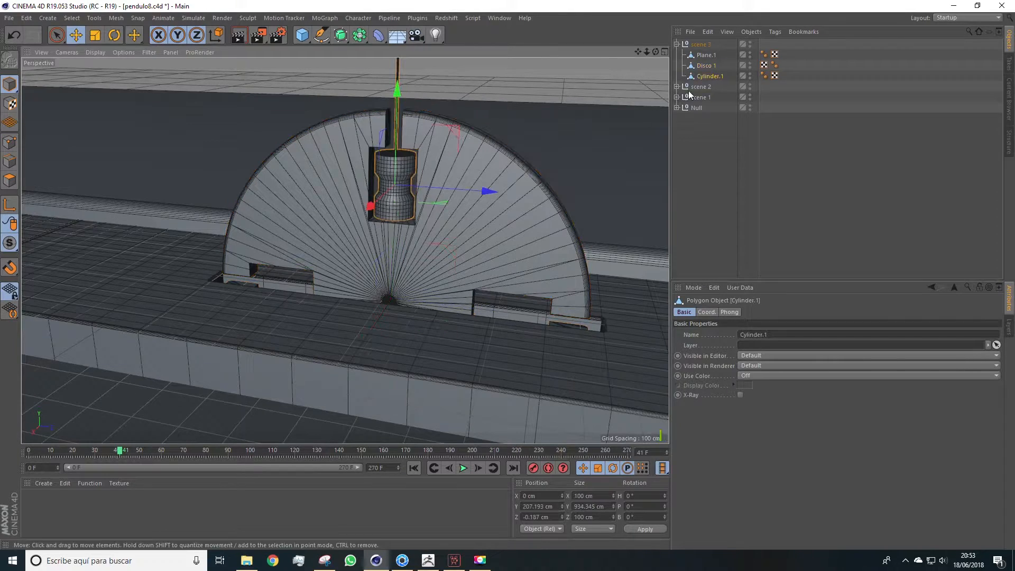
right_click(720, 77)
mouse_move(738, 84)
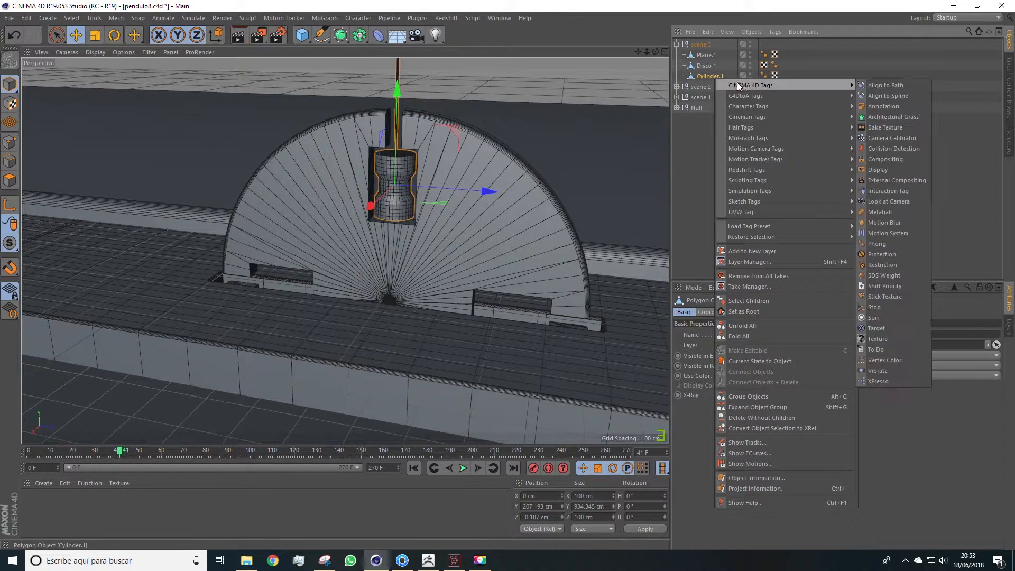
click(878, 381)
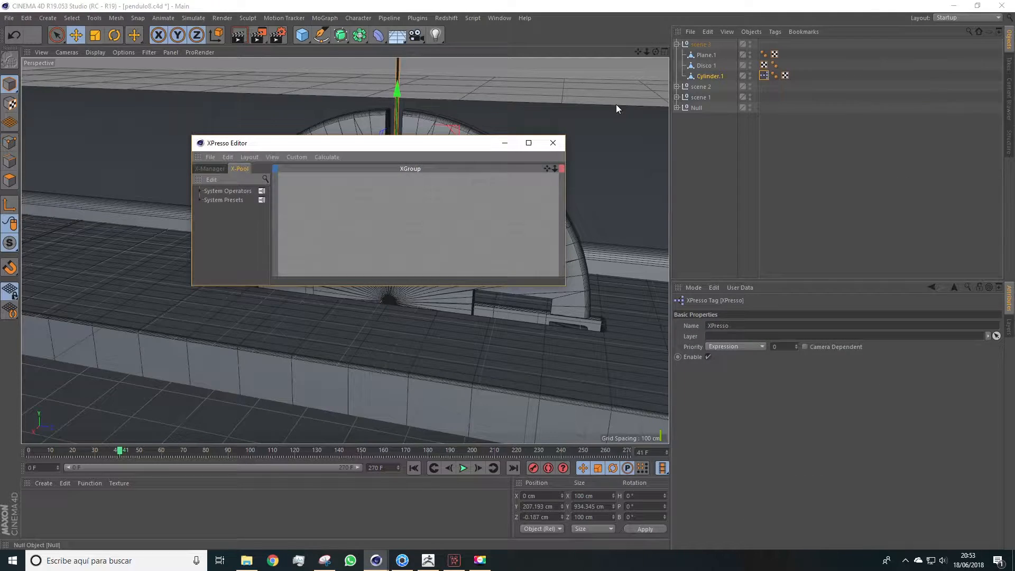
click(711, 76)
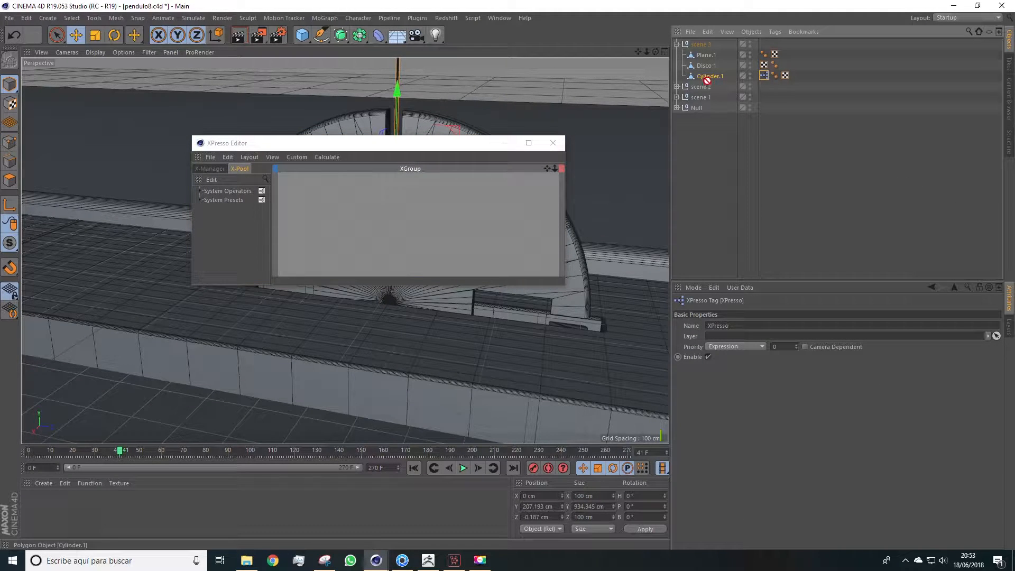
drag(564, 189, 476, 220)
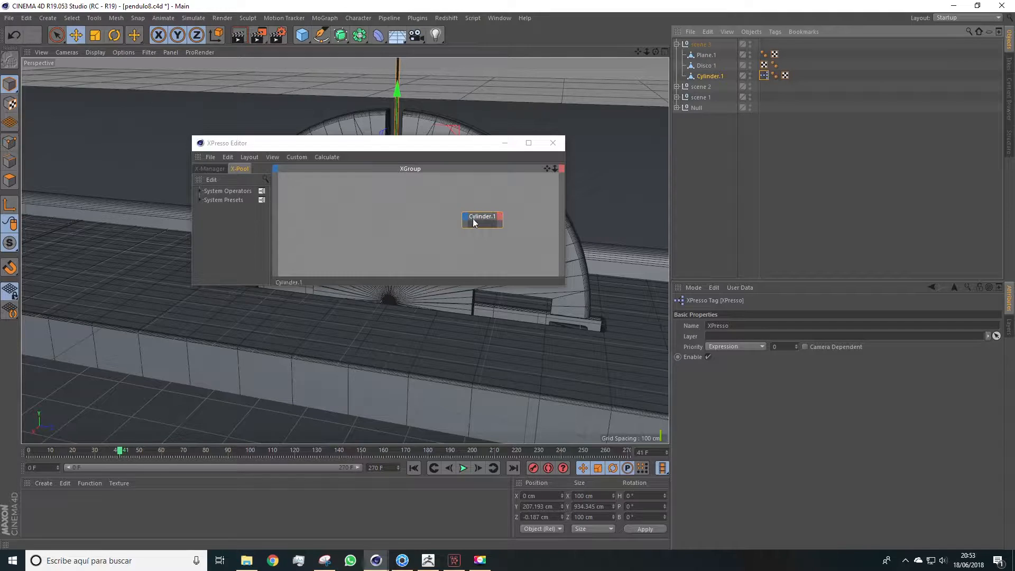
click(466, 220)
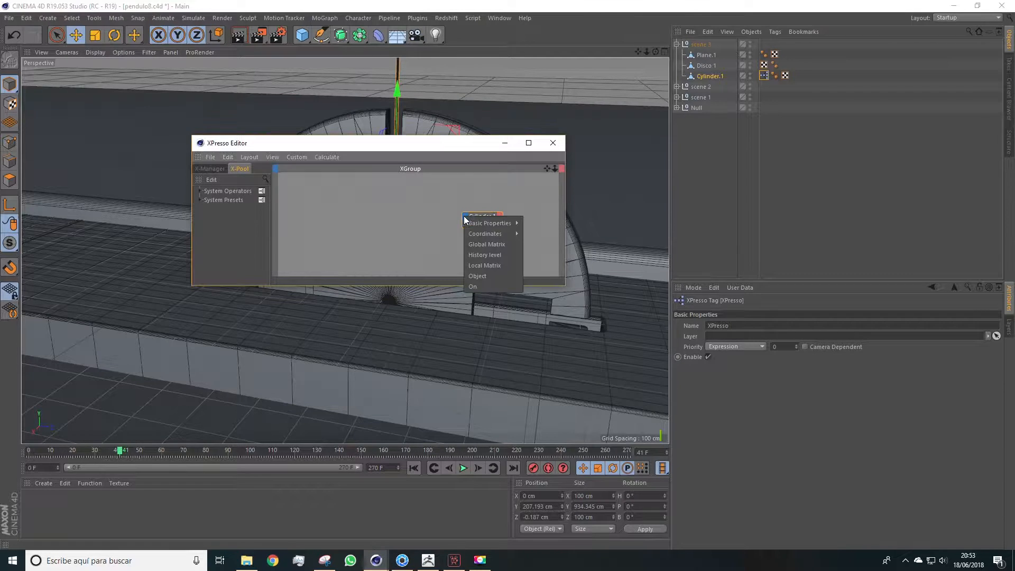
mouse_move(484, 233)
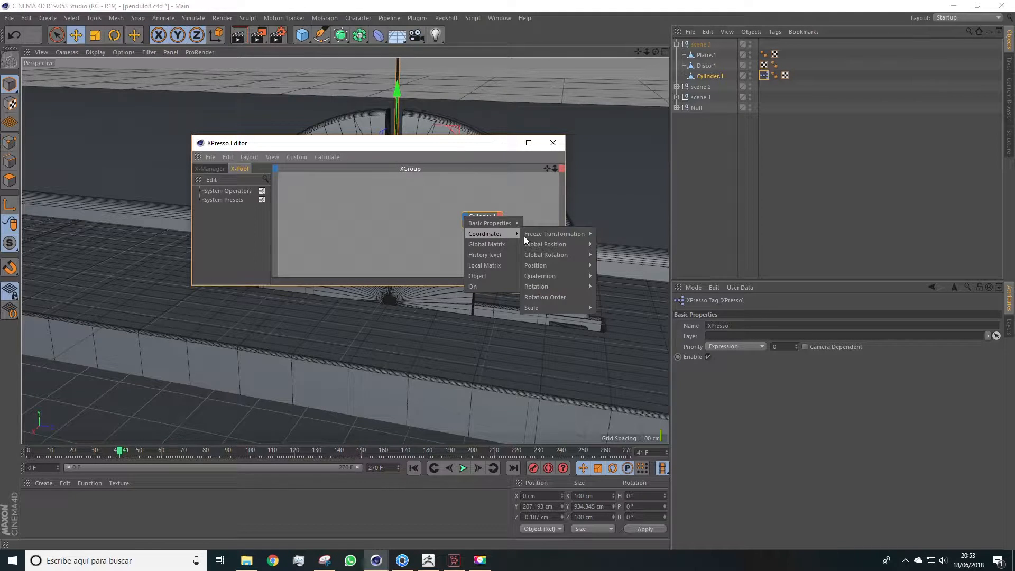
mouse_move(542, 251)
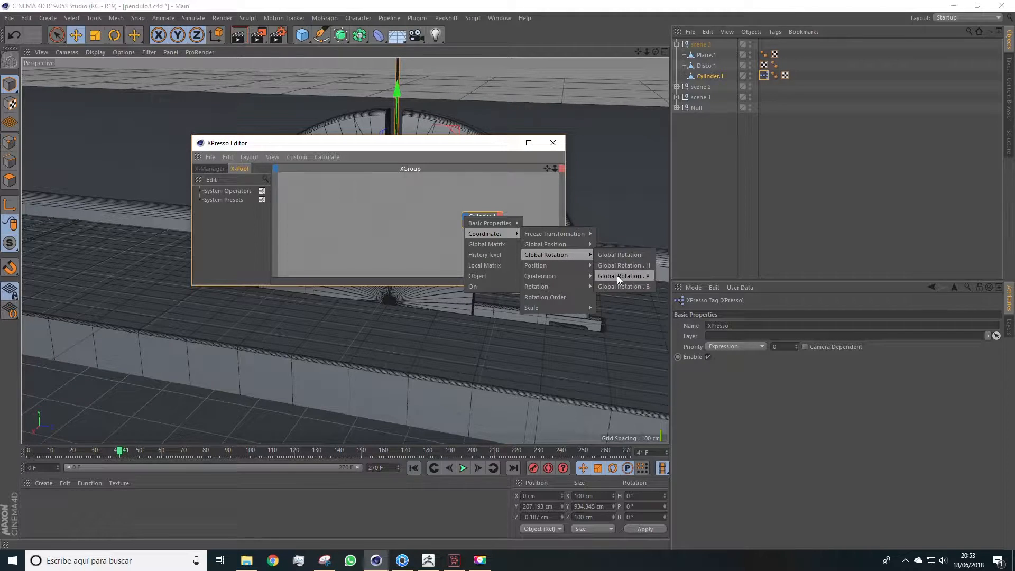
click(723, 220)
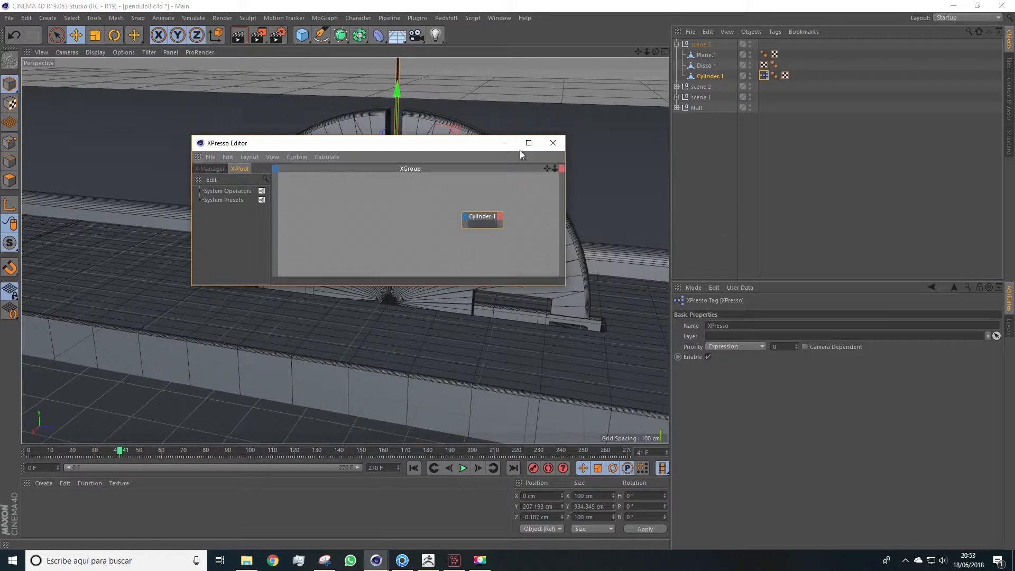
Move the XPresso Editor aside, try rotating Cylinder.1 about 11° in bank, and undo the rotation.
drag(453, 144, 822, 137)
alt+drag(500, 200, 215, 46)
click(114, 35)
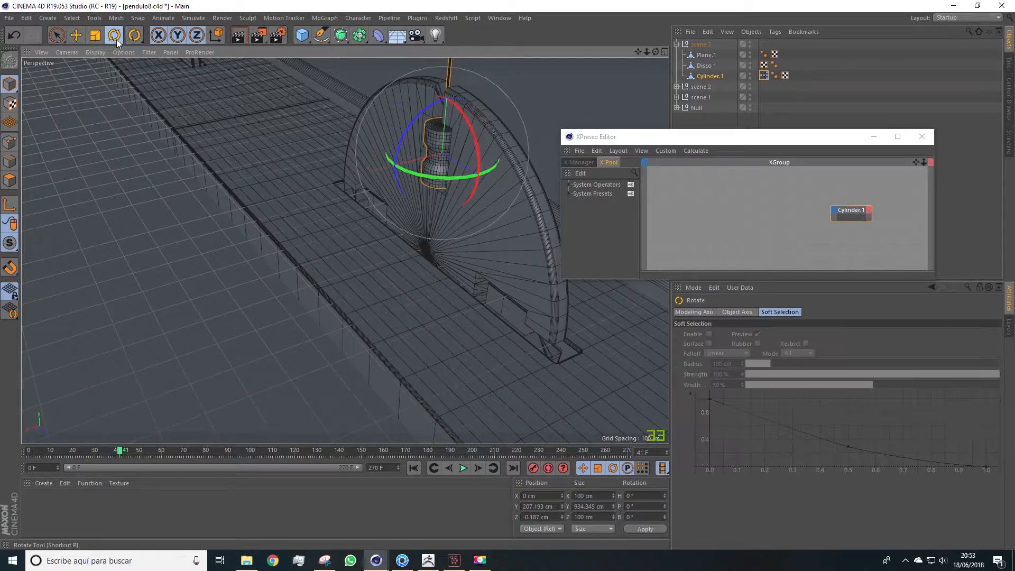
alt+drag(347, 244, 461, 205)
drag(403, 231, 386, 250)
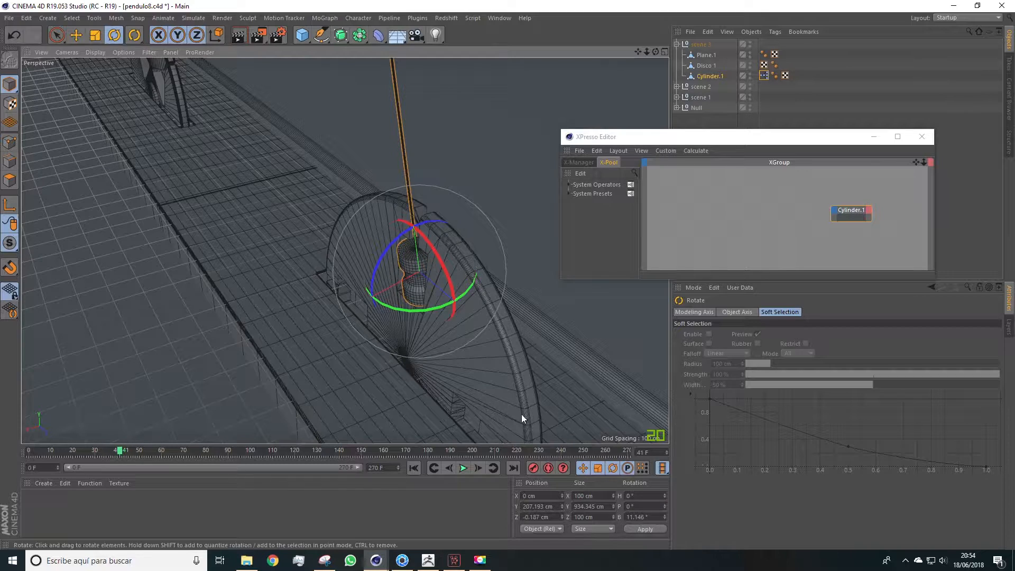
key(ctrl+z)
With axis modification enabled, raise Cylinder.1's axis to the top end of its rod, at about 1063 cm in Y.
alt+drag(465, 345, 131, 235)
click(10, 205)
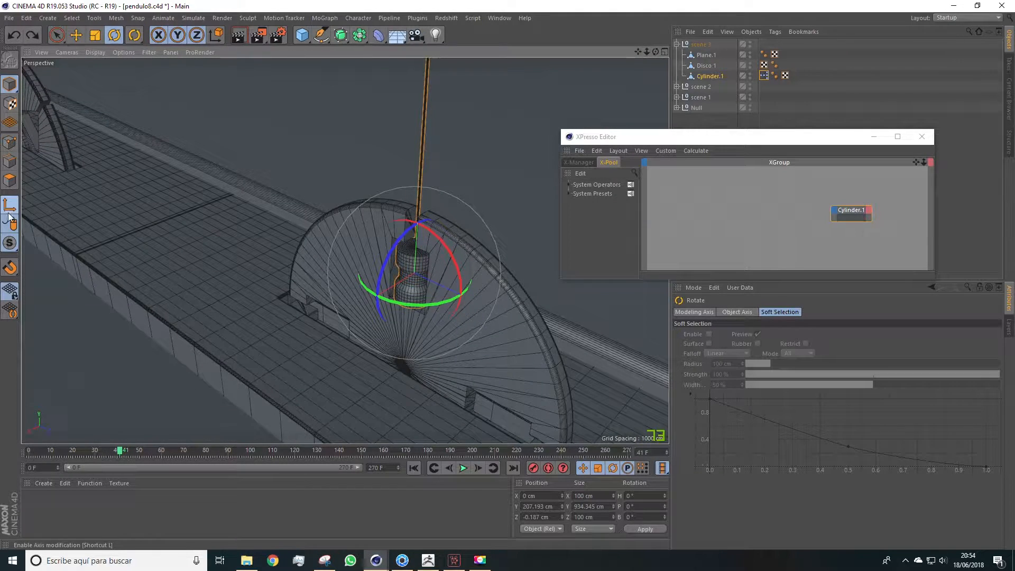
click(77, 35)
drag(419, 197, 452, 59)
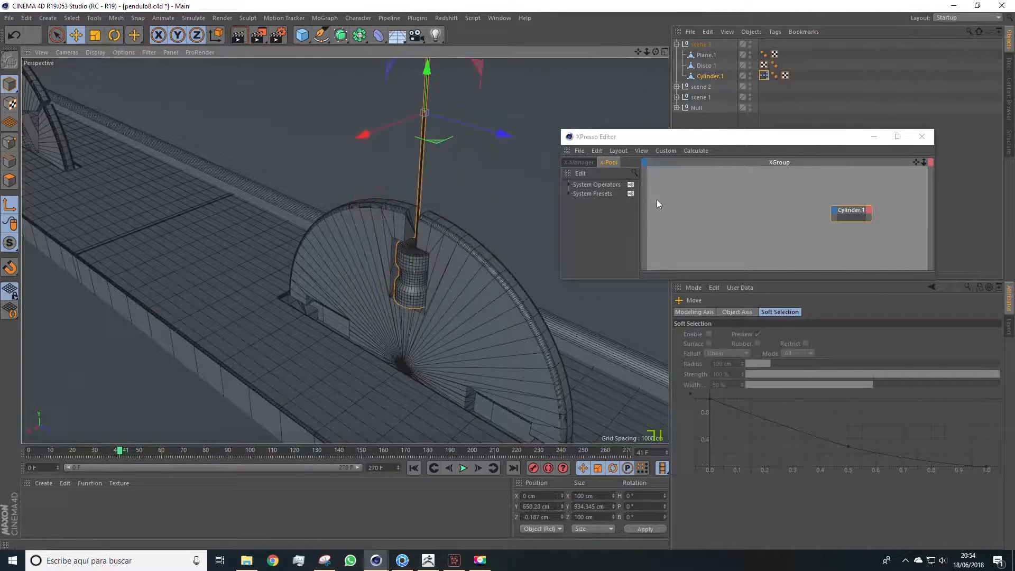
drag(638, 52, 655, 219)
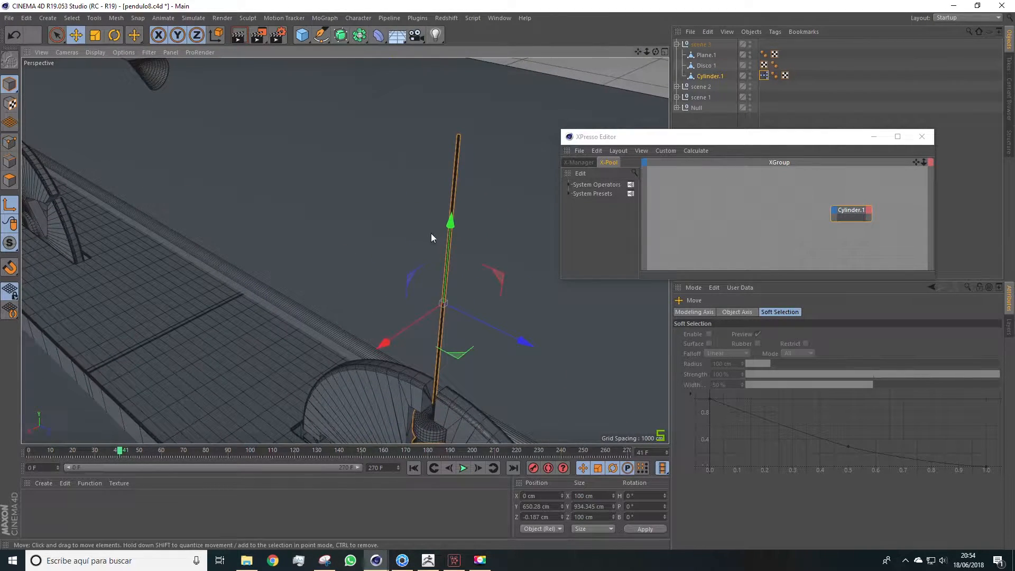
drag(449, 218, 465, 56)
click(9, 205)
alt+right_drag(303, 200, 156, 54)
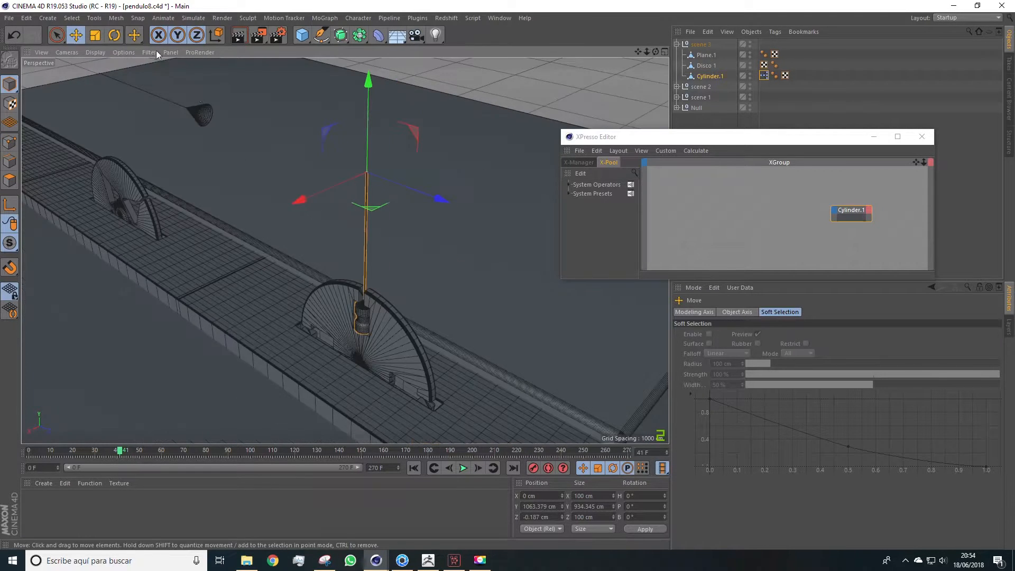
Try rotating Cylinder.1 in bank around its new pivot and undo the rotation.
click(115, 35)
mouse_move(339, 156)
mouse_down()
mouse_move(345, 131)
mouse_move(337, 173)
mouse_move(364, 127)
mouse_move(337, 155)
mouse_up()
key(ctrl+z)
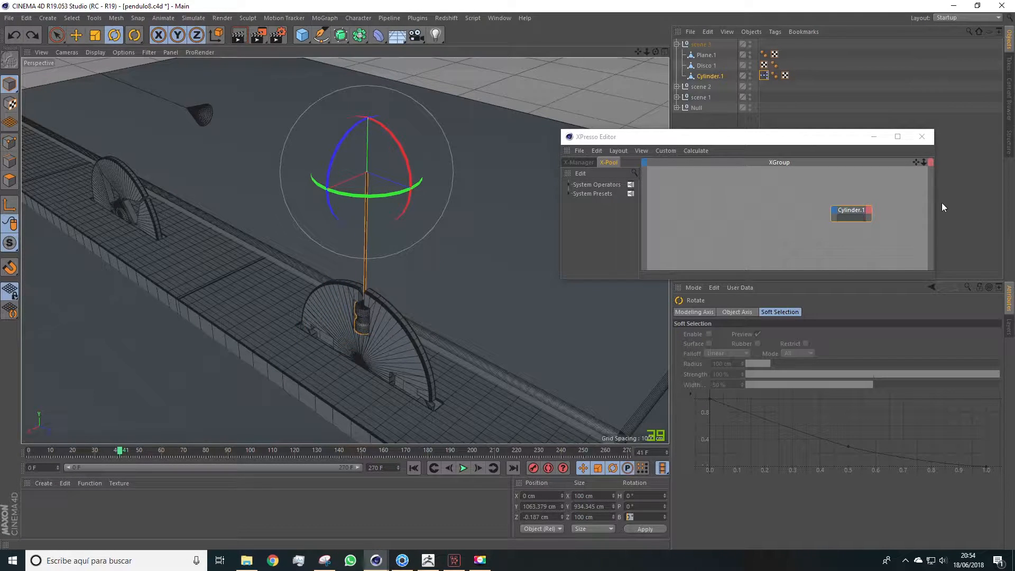
Add a Rotation . B input port to the Cylinder.1 node.
right_click(836, 211)
mouse_move(847, 217)
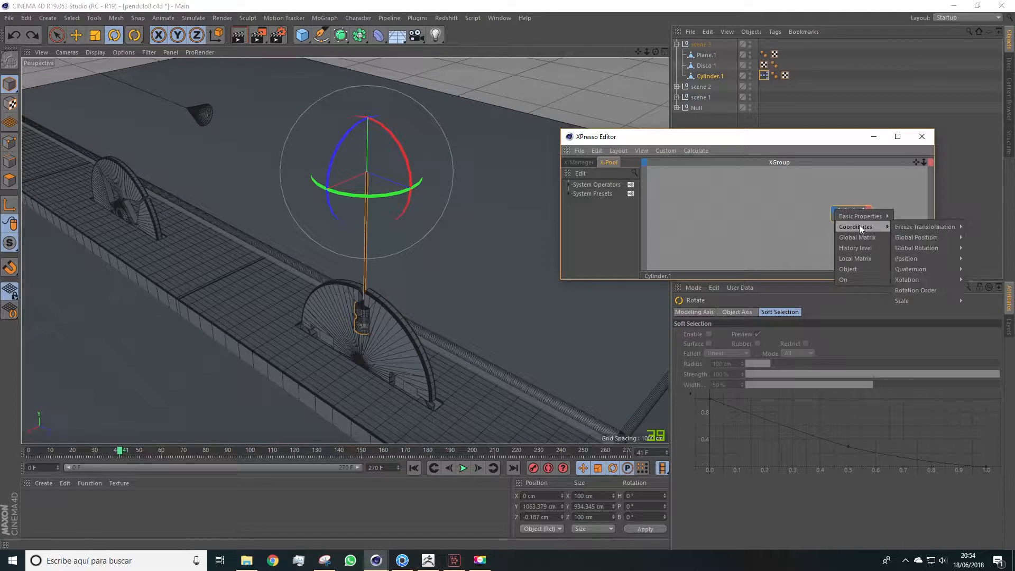
mouse_move(934, 284)
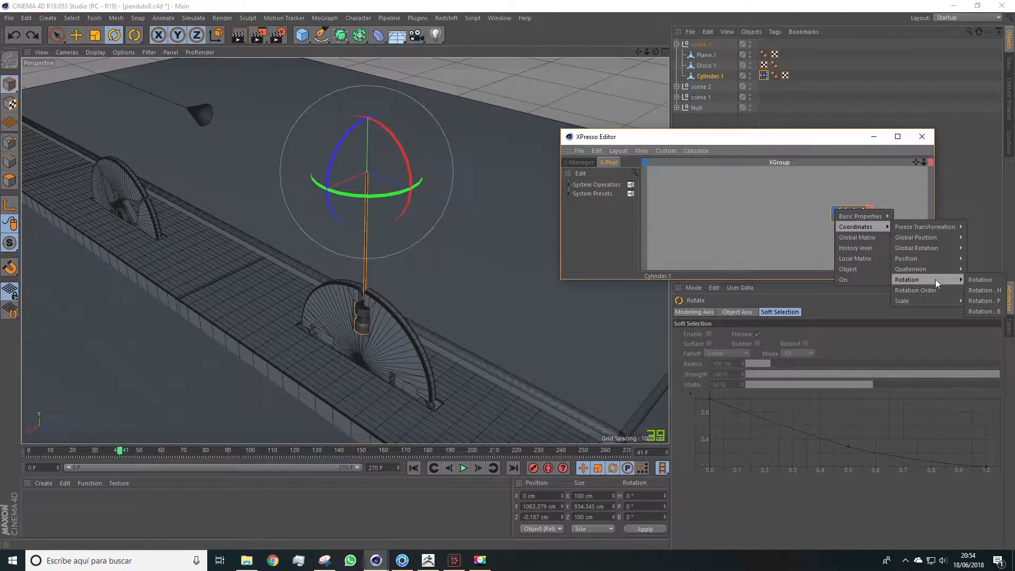
click(991, 312)
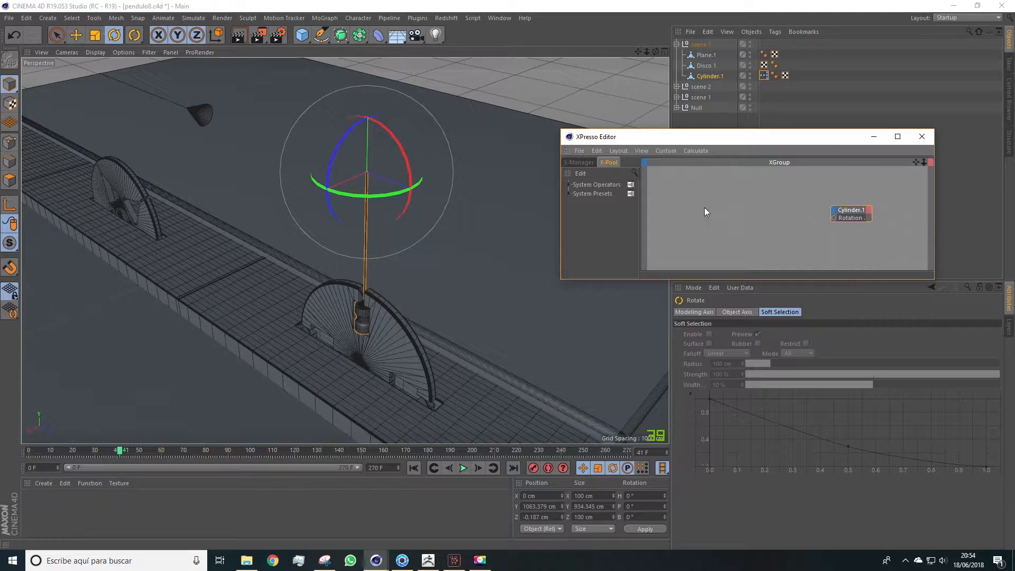
Add a Time node and a Range Mapper node to the graph ahead of the Cylinder.1 node.
right_click(692, 226)
mouse_move(704, 228)
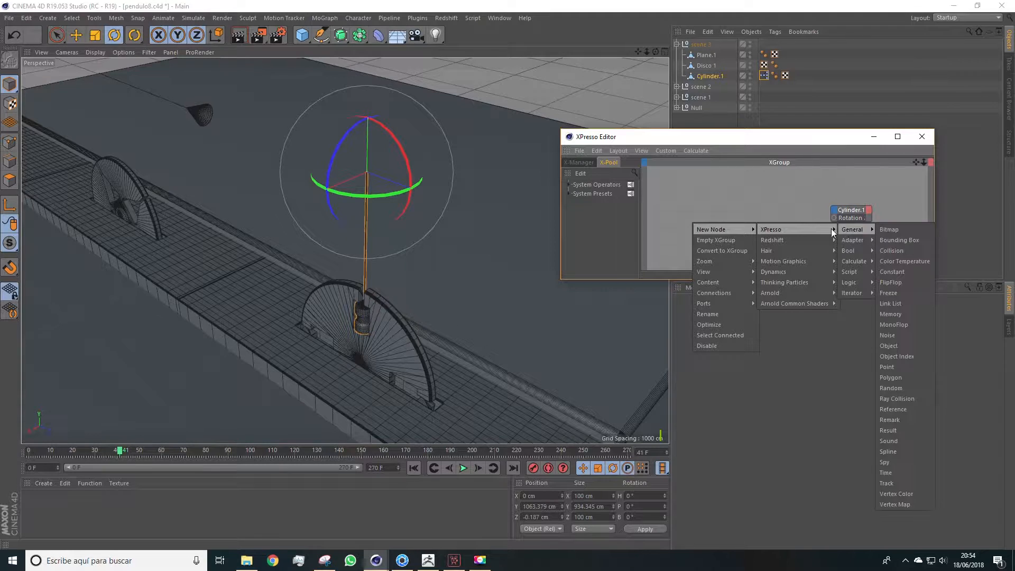
click(888, 472)
right_click(747, 218)
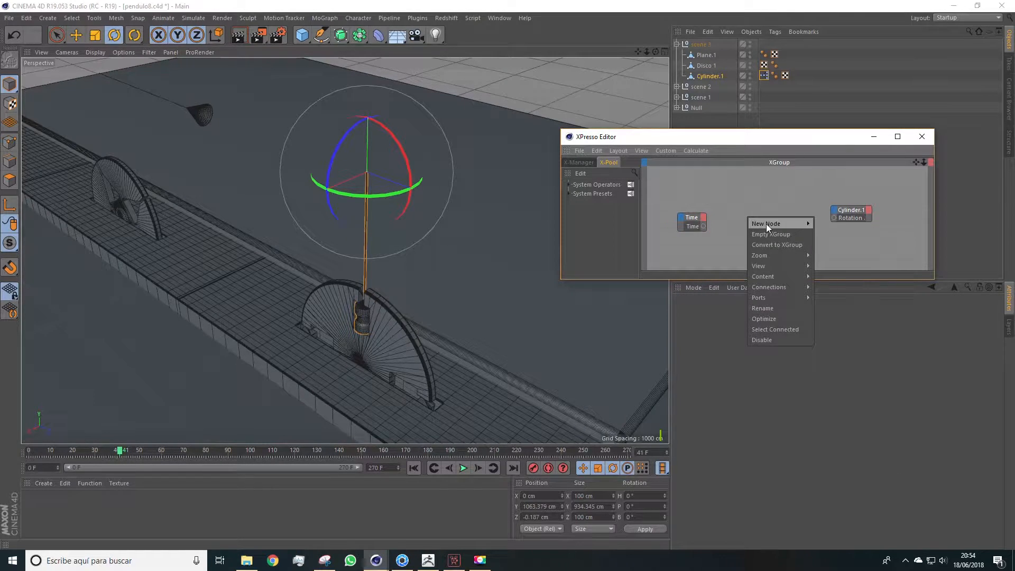
mouse_move(766, 223)
mouse_move(835, 224)
mouse_move(915, 255)
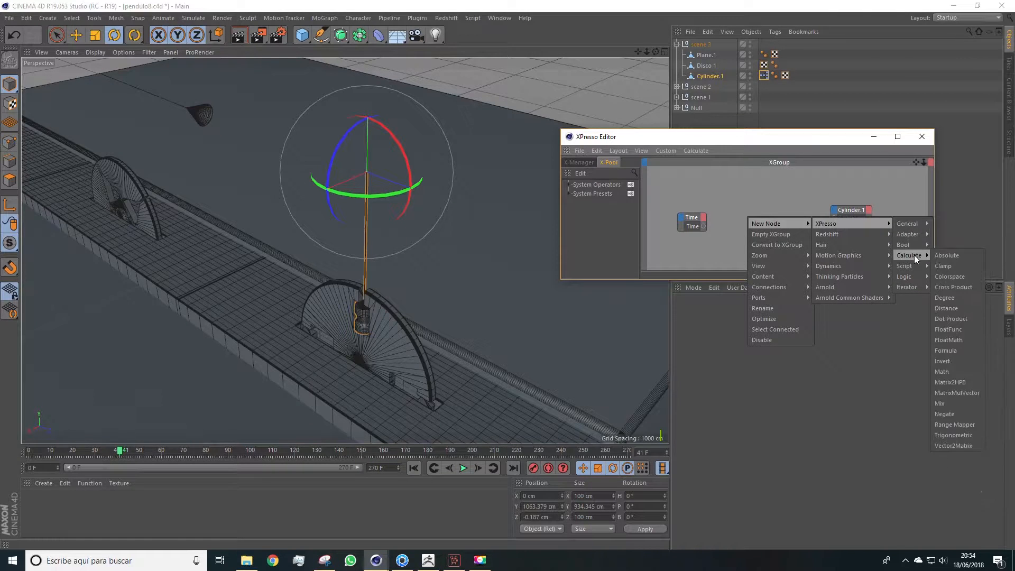
click(947, 423)
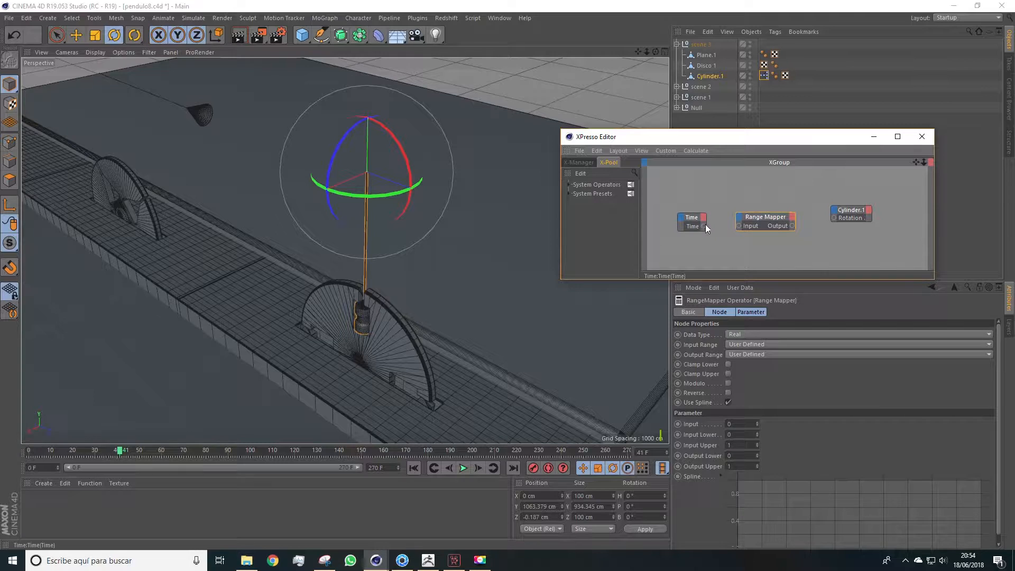
Connect Time to the Range Mapper input and its output to Cylinder.1's bank rotation, and play the animation.
drag(739, 227, 739, 226)
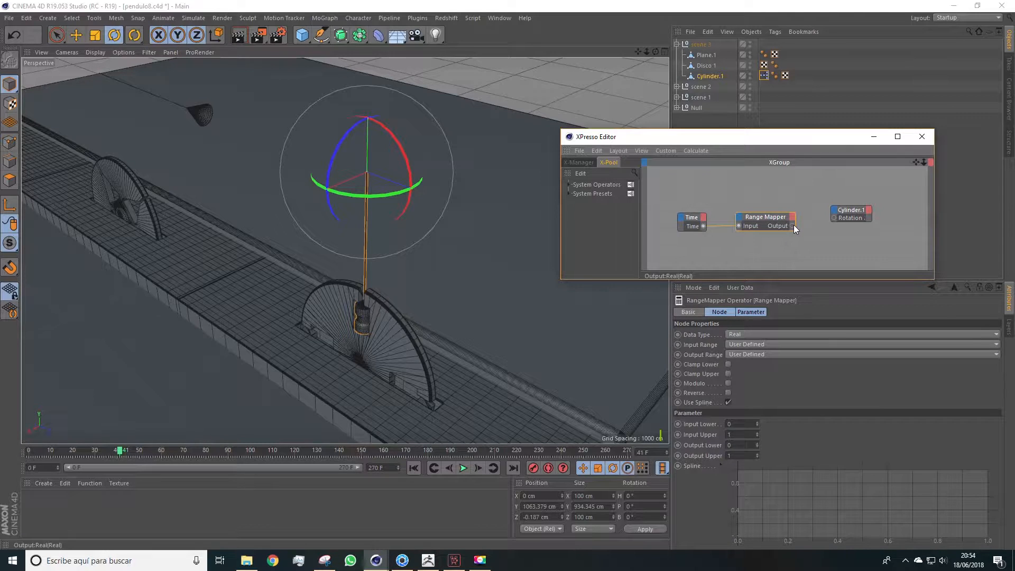
drag(835, 221, 835, 218)
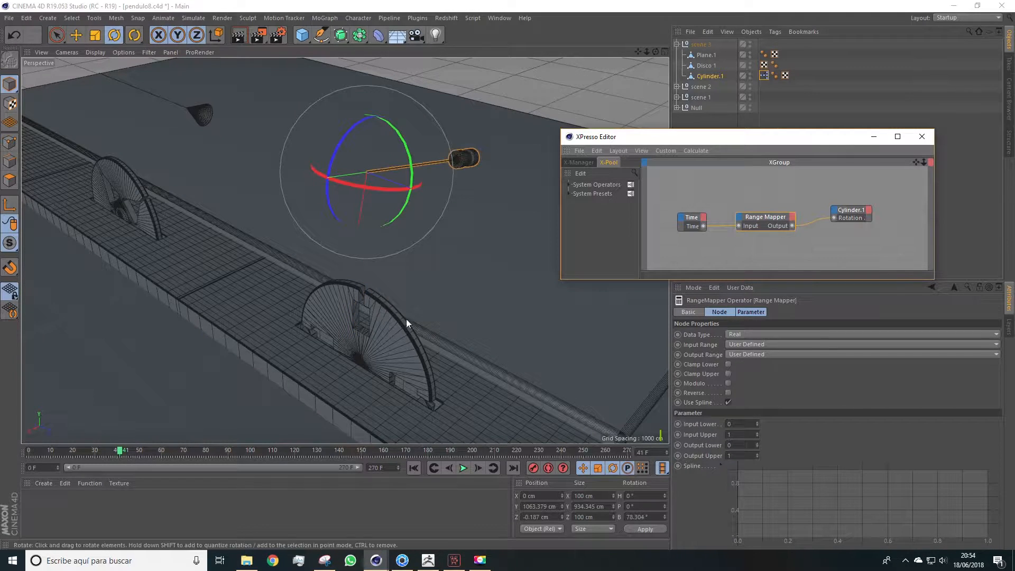
click(463, 468)
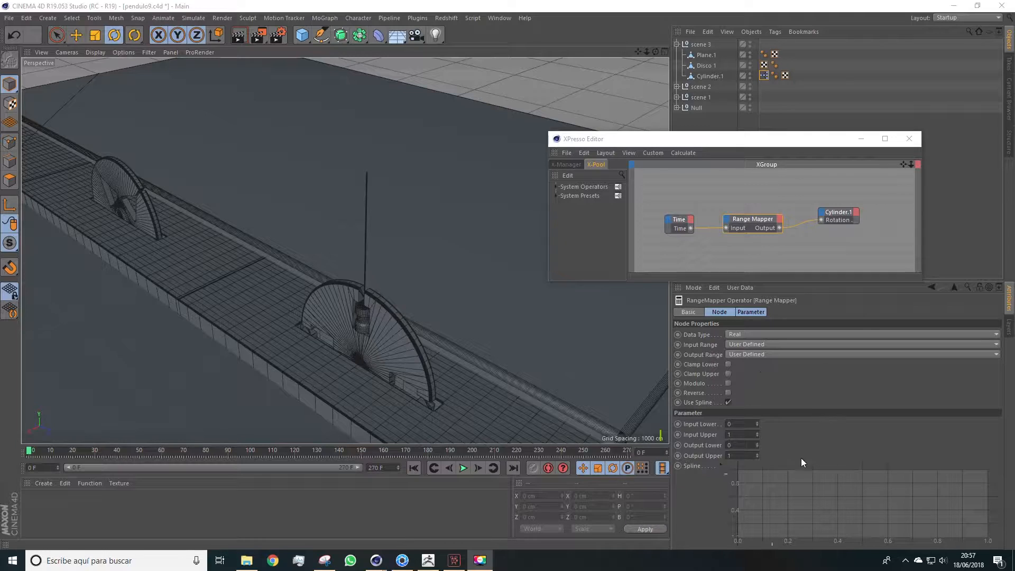
Set the Range Mapper's output range to Degree and enable Modulo.
click(744, 218)
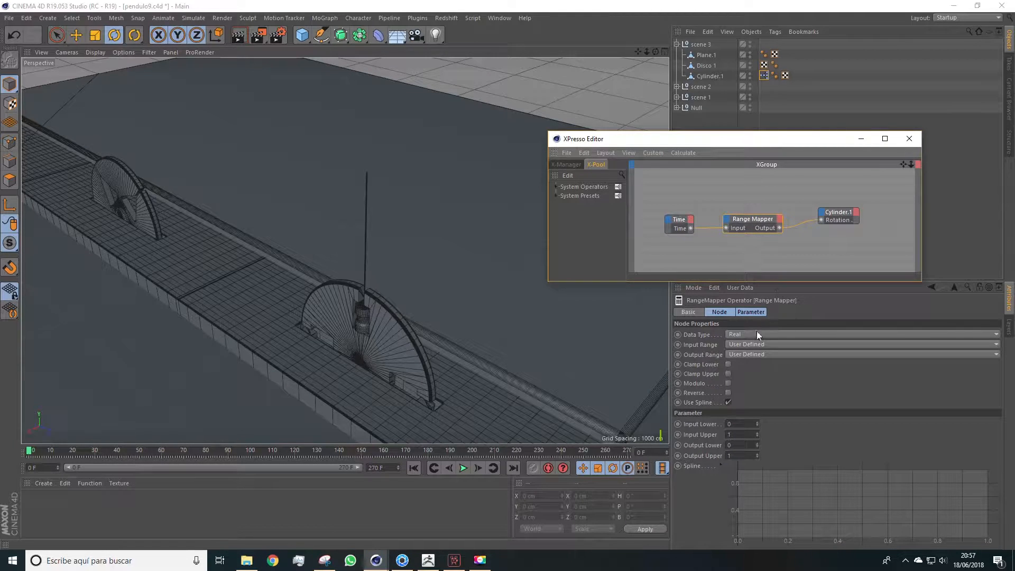
click(761, 376)
click(737, 356)
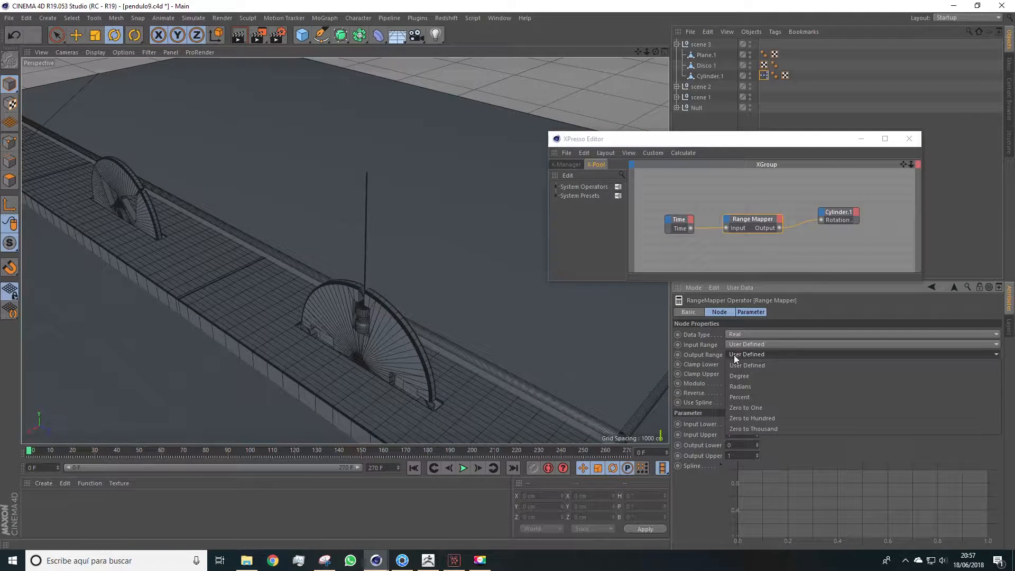
click(739, 375)
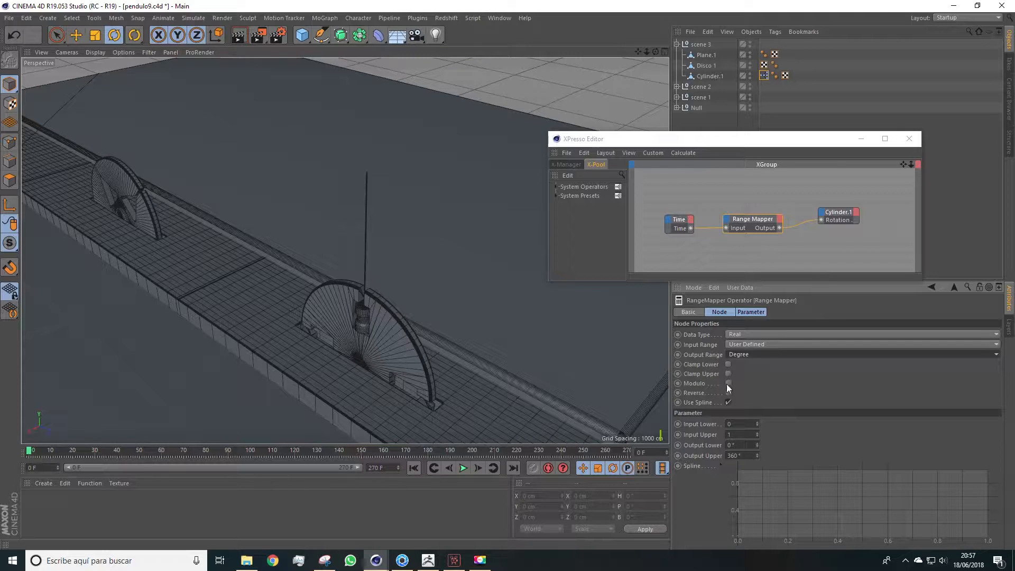
click(728, 383)
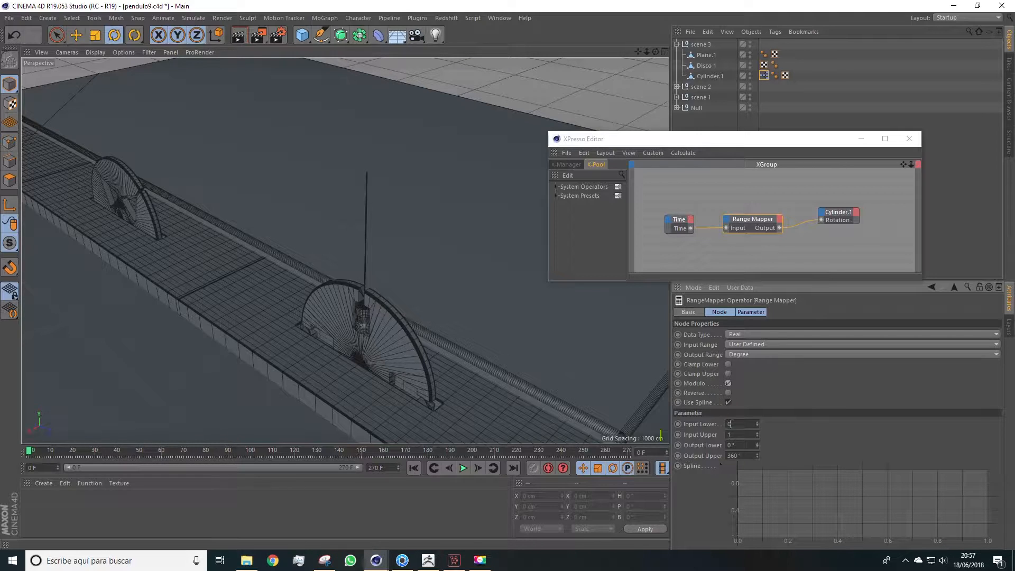
Set the Range Mapper's output limits to -60° lower and 60° upper.
click(740, 444)
text(-60)
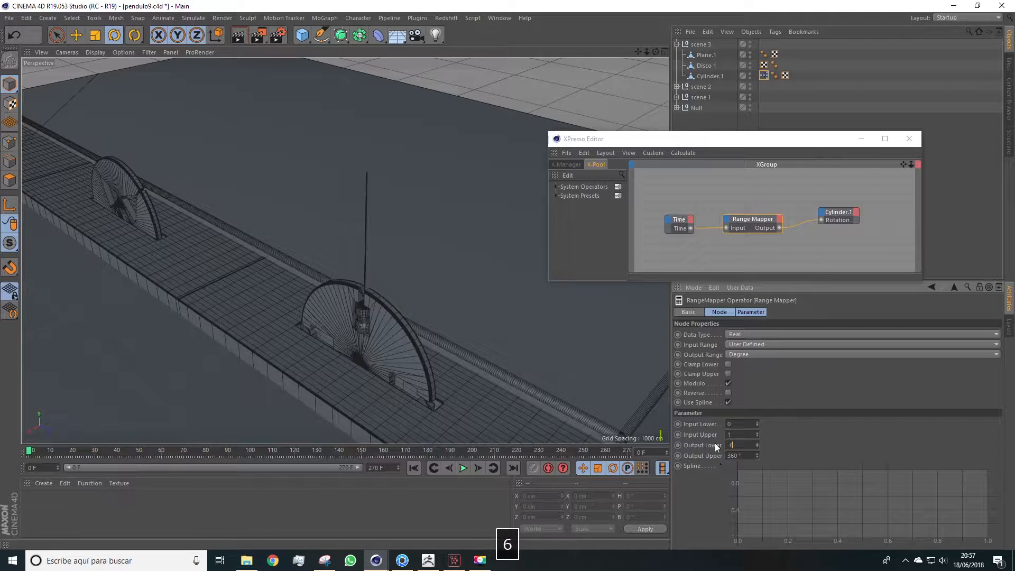
click(736, 455)
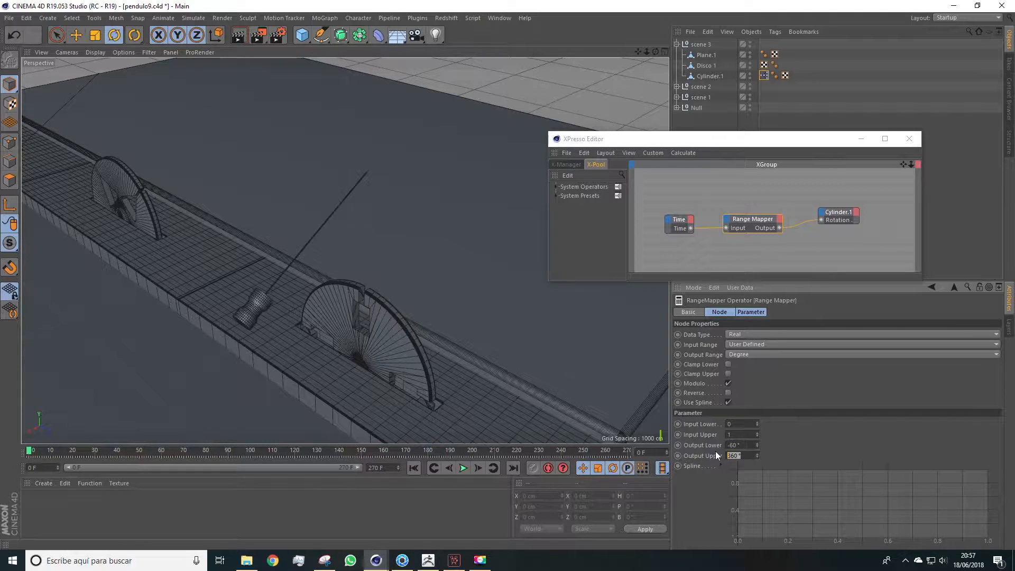
text(60)
key(Return)
Draw the Range Mapper spline with zero-height points at both ends and a peak of 1.0 at its midpoint.
ctrl+click(738, 538)
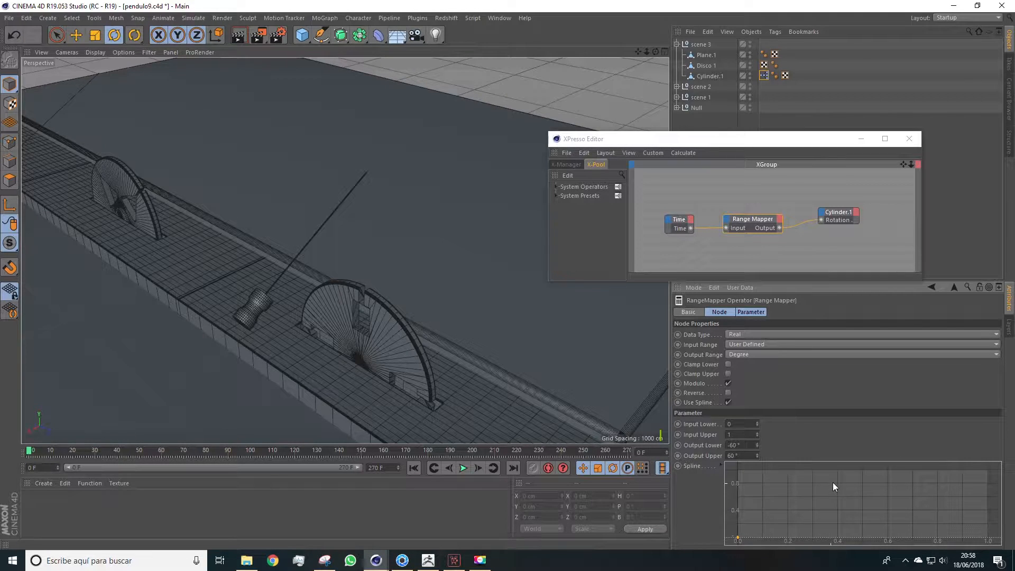
mouse_move(848, 477)
ctrl+mouse_down()
mouse_move(867, 471)
mouse_move(862, 463)
ctrl+mouse_up()
ctrl+drag(986, 520, 995, 545)
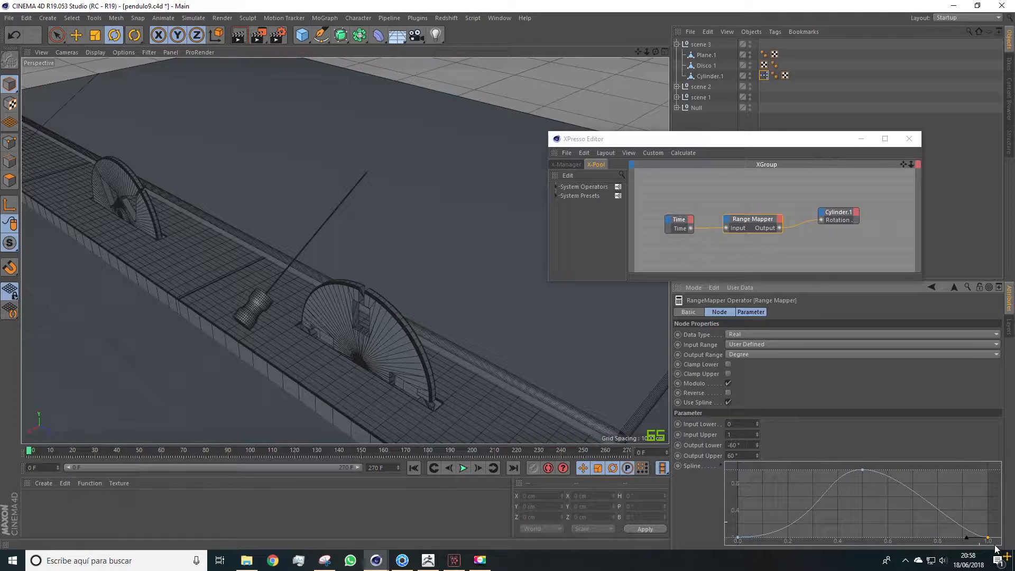
Lengthen the horizontal tangents of the spline's end point and midpoint to shape a symmetrical bell curve.
click(862, 469)
click(987, 538)
click(738, 538)
click(987, 538)
drag(967, 538, 929, 539)
click(863, 470)
drag(895, 471, 925, 472)
Play the animation and slow the pendulum swing by setting the Range Mapper's Input Upper to 3.
click(462, 469)
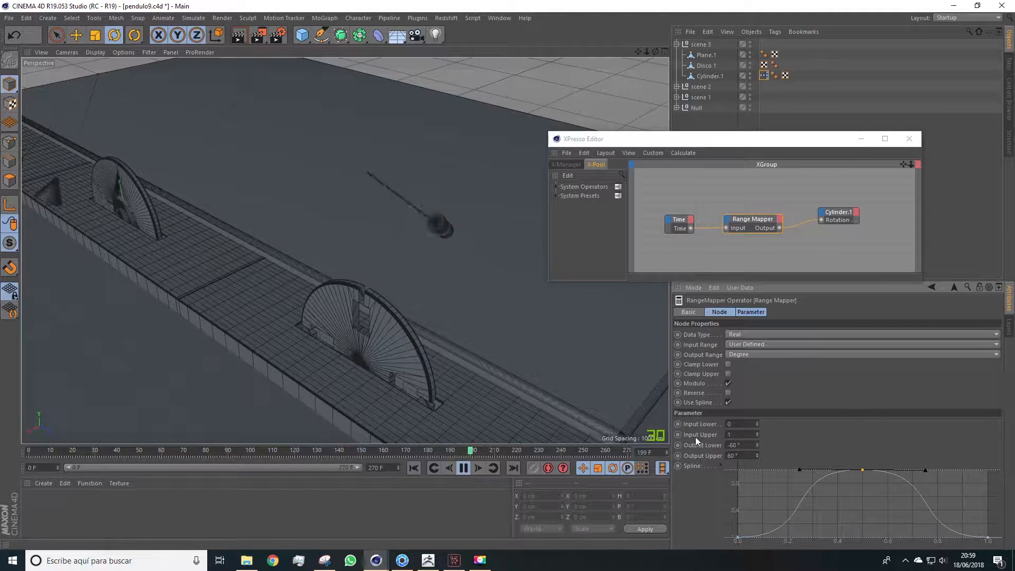
click(757, 431)
click(758, 433)
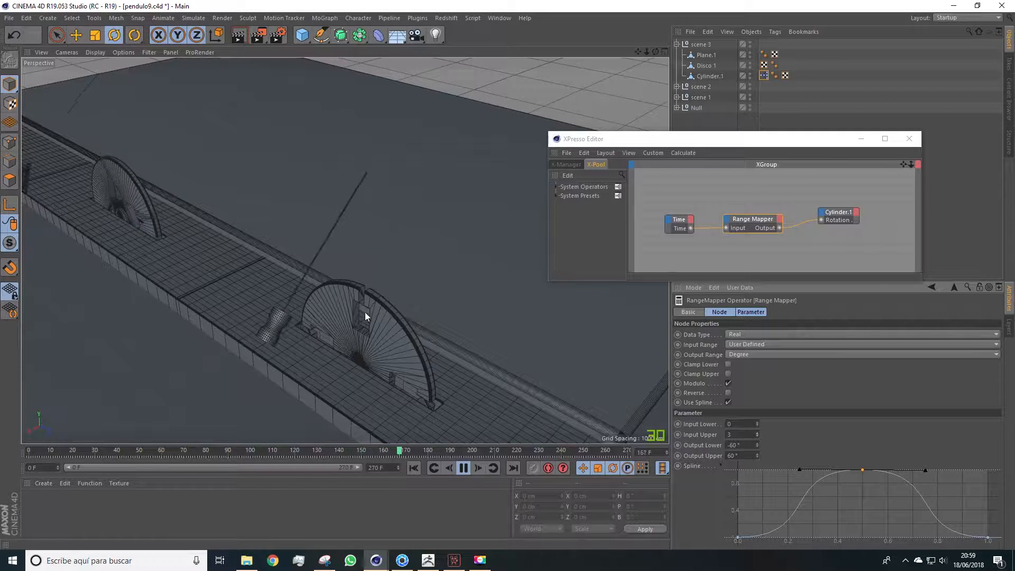
Add an XPresso tag to Disco 1 in scene 3 and place Disco 1 as a node in its graph.
click(860, 139)
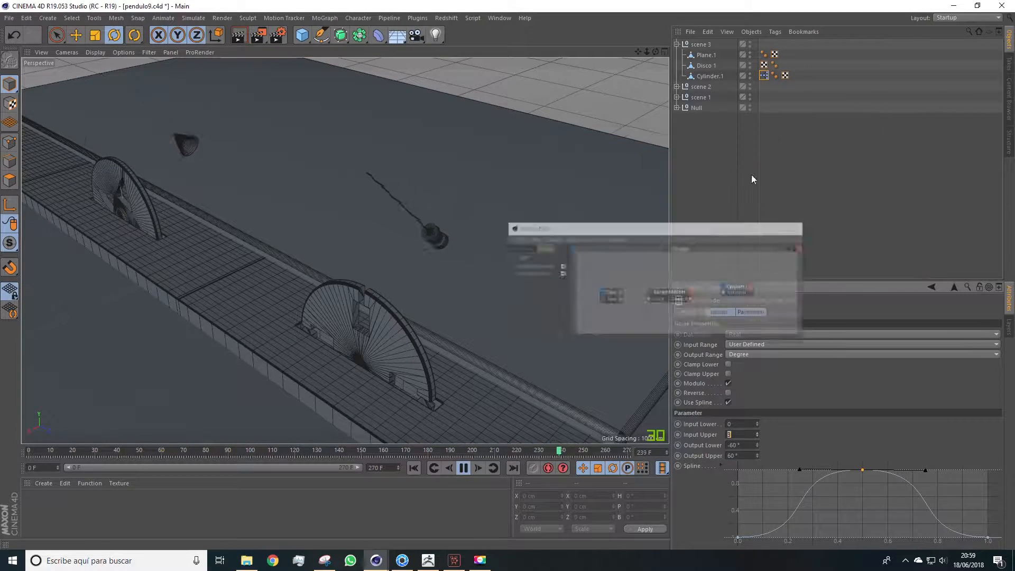
click(338, 295)
right_click(706, 66)
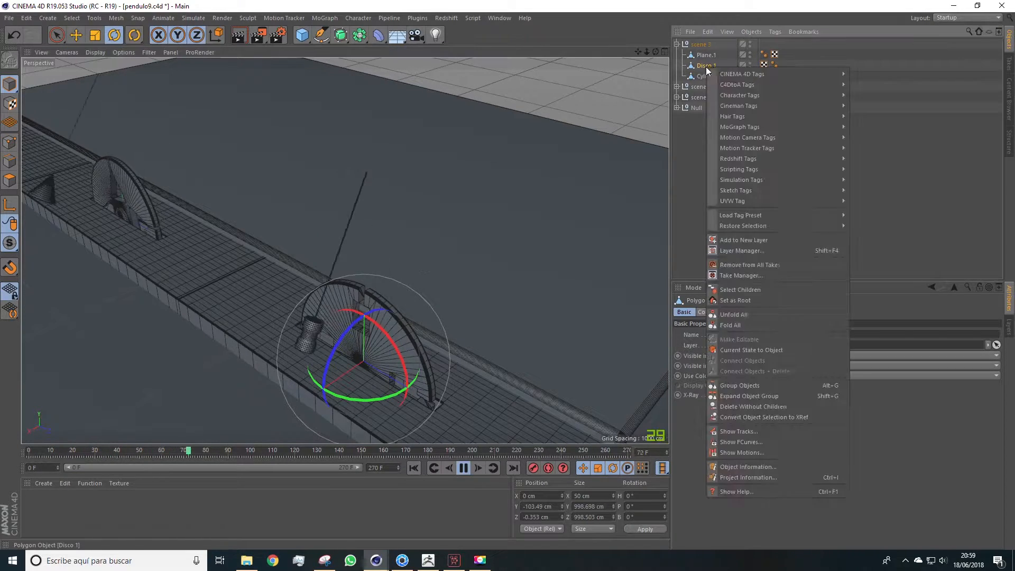
mouse_move(753, 74)
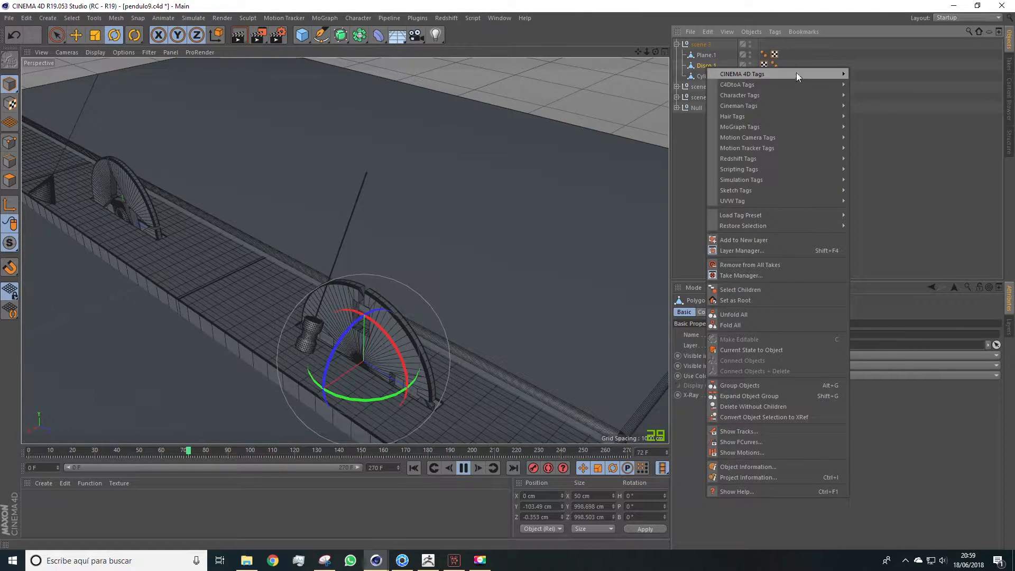
mouse_move(797, 75)
click(870, 371)
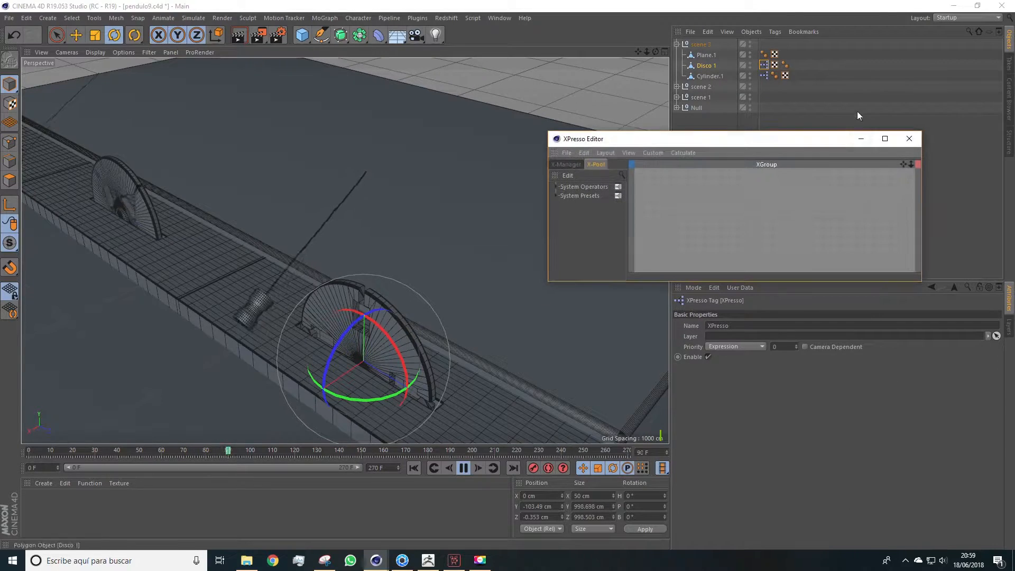
drag(717, 77, 734, 84)
drag(837, 212, 835, 209)
Try rotating Disco 1 to about -25° in pitch to identify its rotation axis, and undo the rotation.
click(820, 201)
mouse_move(841, 219)
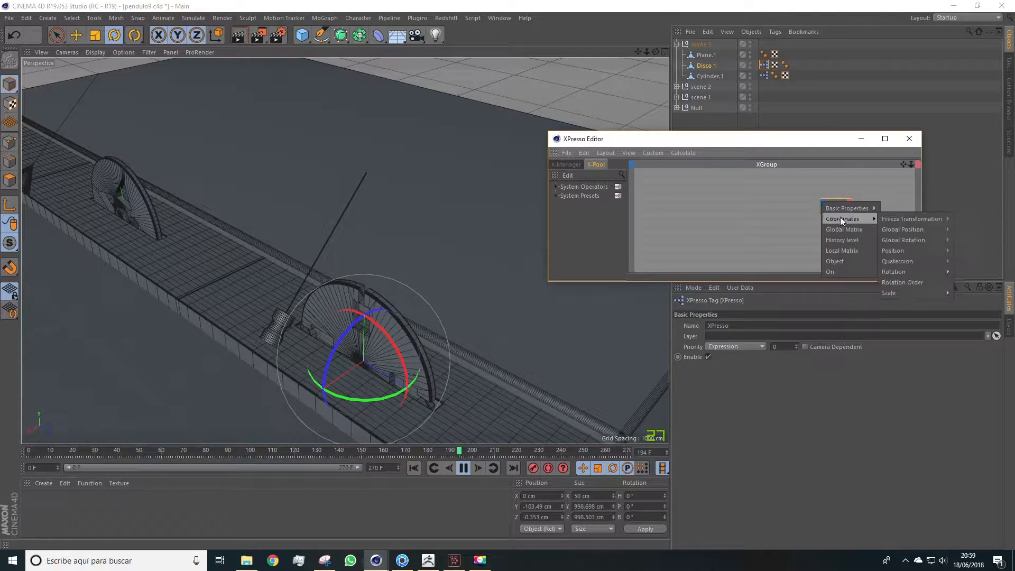
mouse_move(896, 271)
click(393, 340)
drag(395, 345, 433, 391)
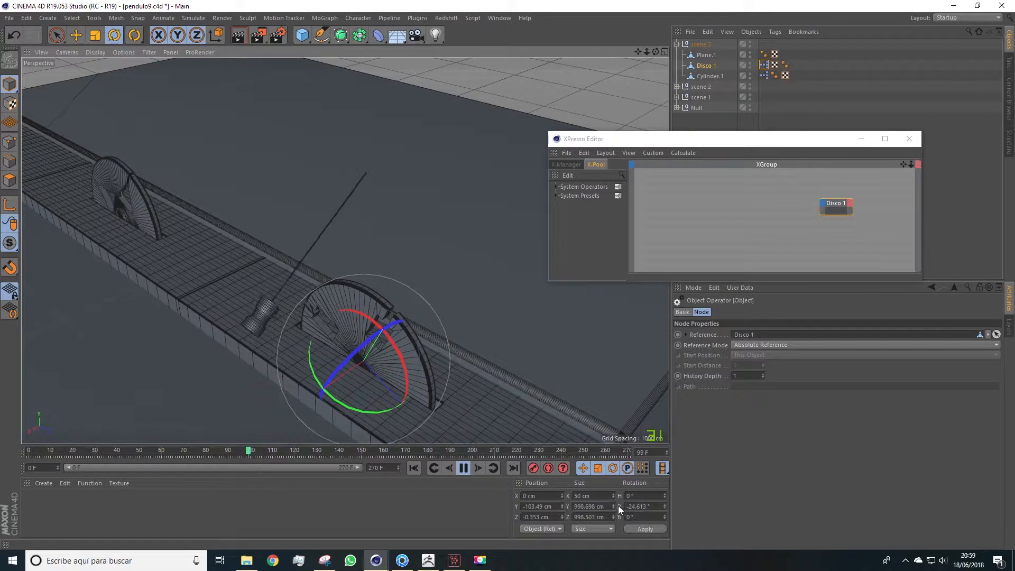
key(ctrl+z)
Give the Disco 1 node a Rotation . P input port and add a Time node to its graph.
click(822, 205)
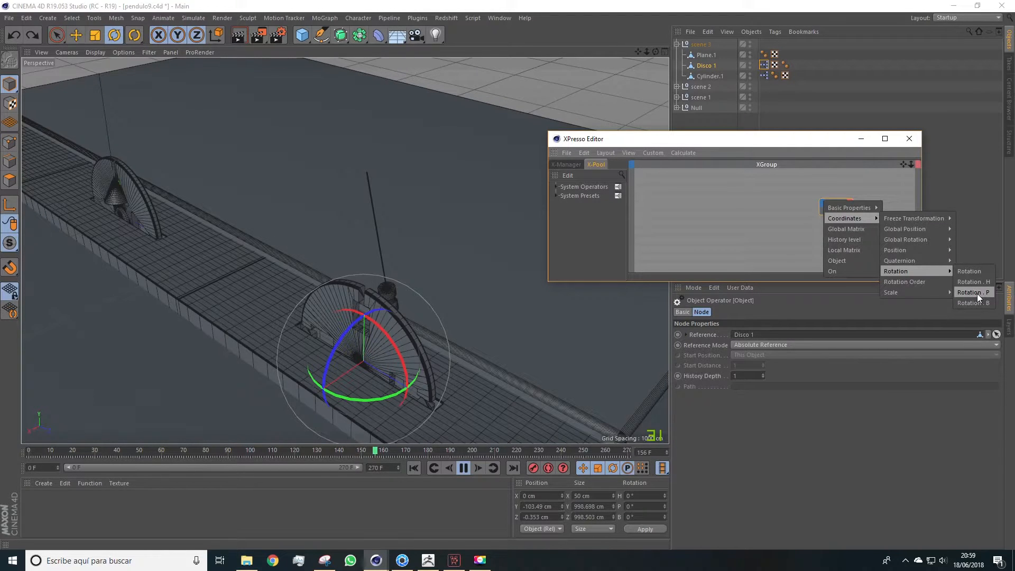
click(975, 292)
right_click(707, 221)
mouse_move(726, 228)
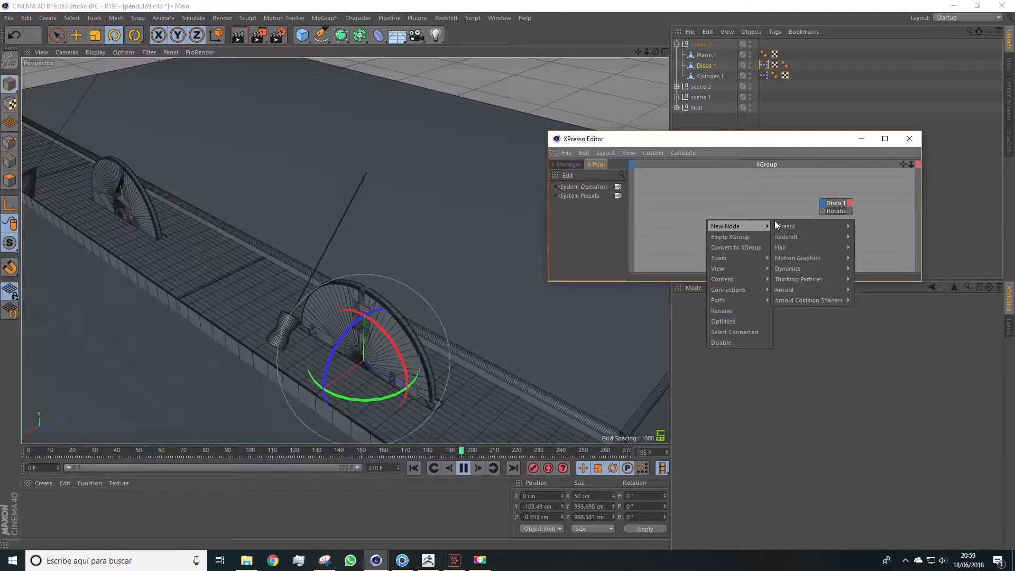
mouse_move(788, 227)
mouse_move(870, 228)
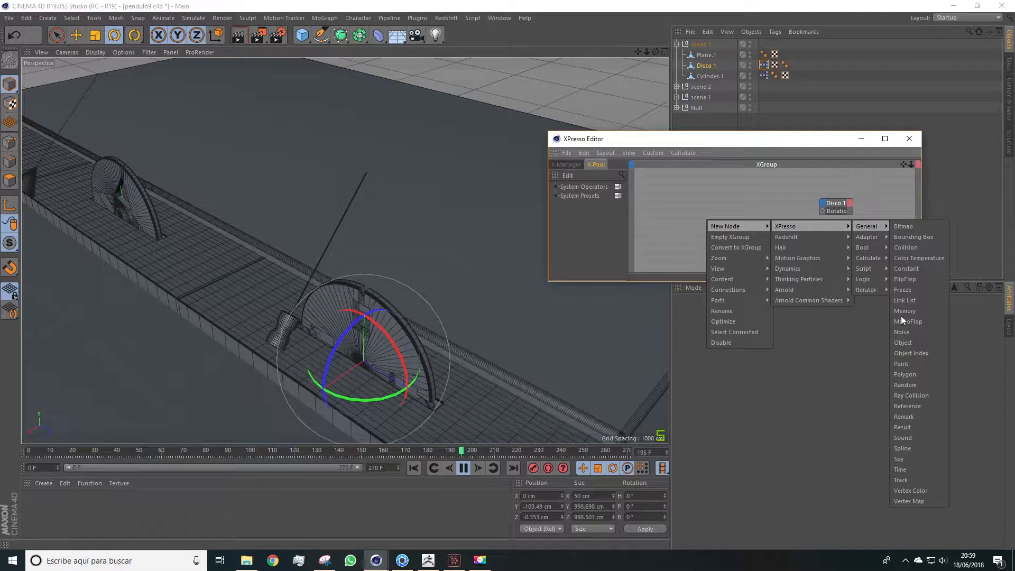
click(900, 471)
Add a Range Mapper node and wire it between the Time node and Disco 1's Rotation . P input.
right_click(774, 239)
mouse_move(807, 241)
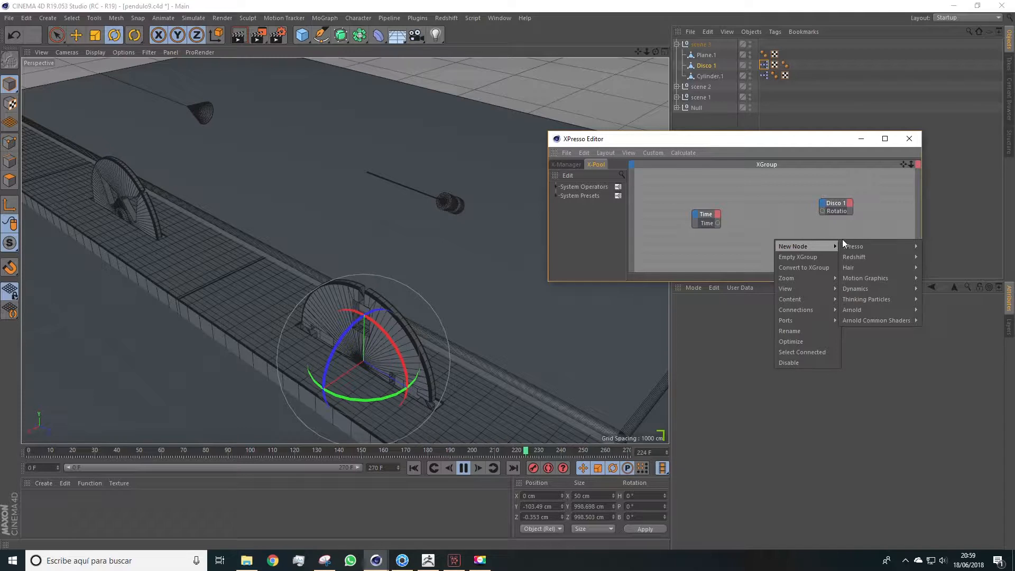
mouse_move(867, 247)
mouse_move(931, 279)
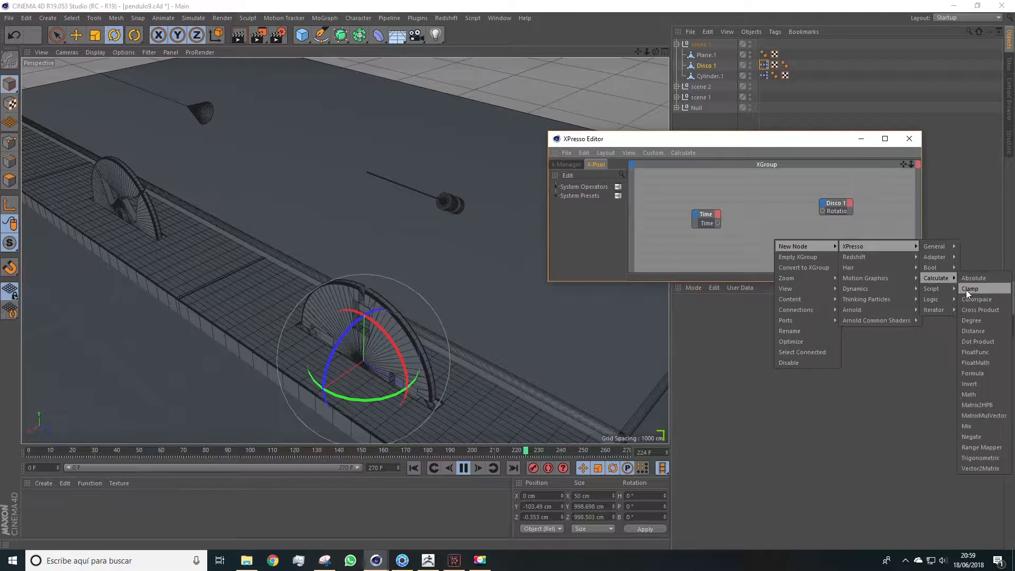
click(969, 449)
drag(767, 234, 763, 192)
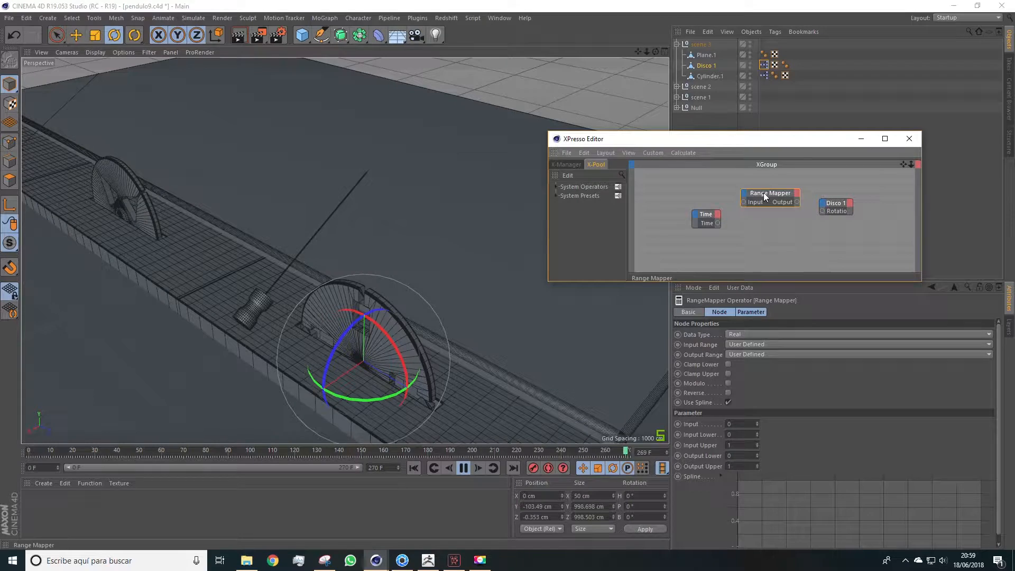
click(718, 220)
drag(717, 223, 823, 211)
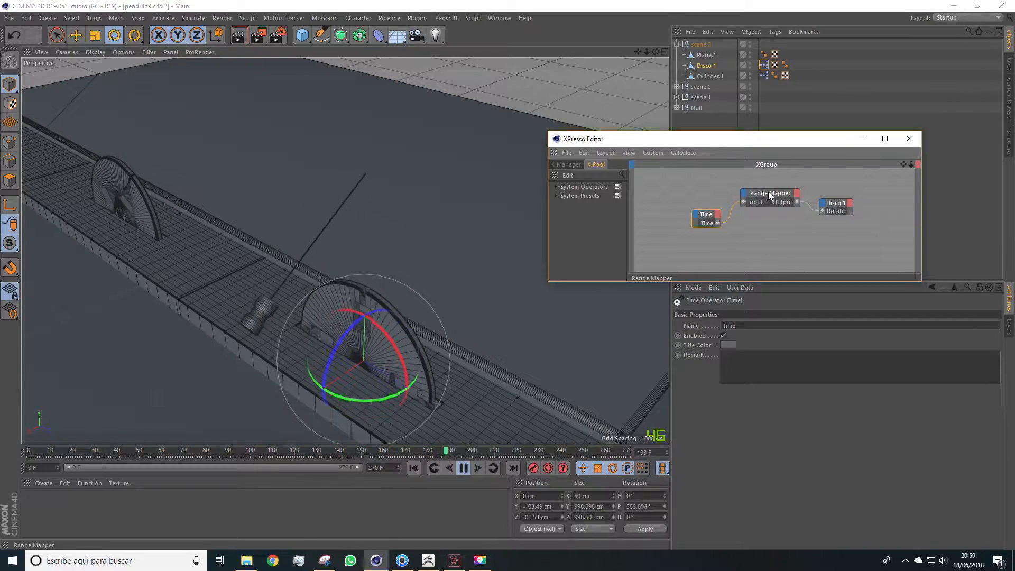
Set the Range Mapper's Output Range to Degree and enable Modulo.
click(770, 196)
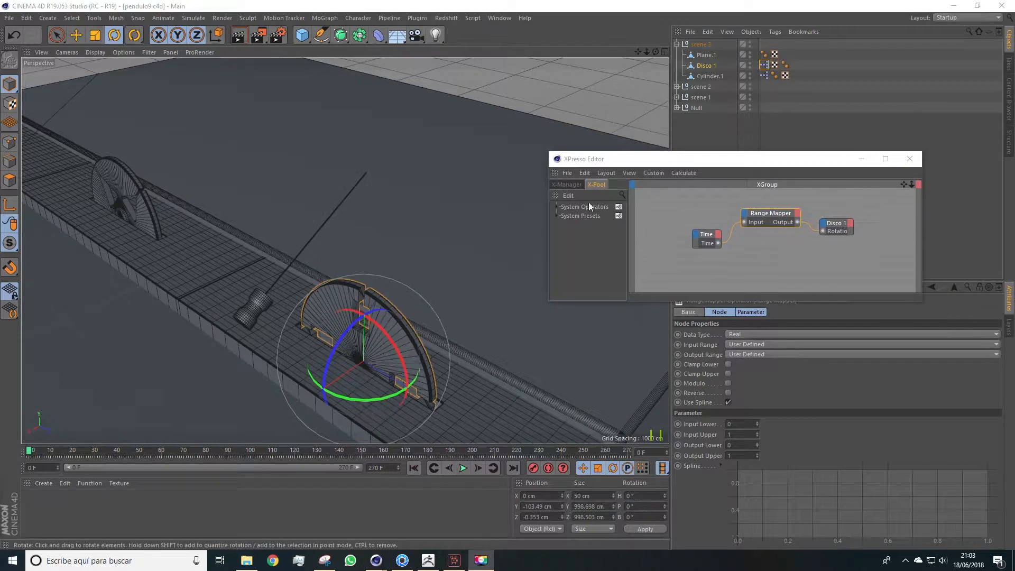
click(772, 213)
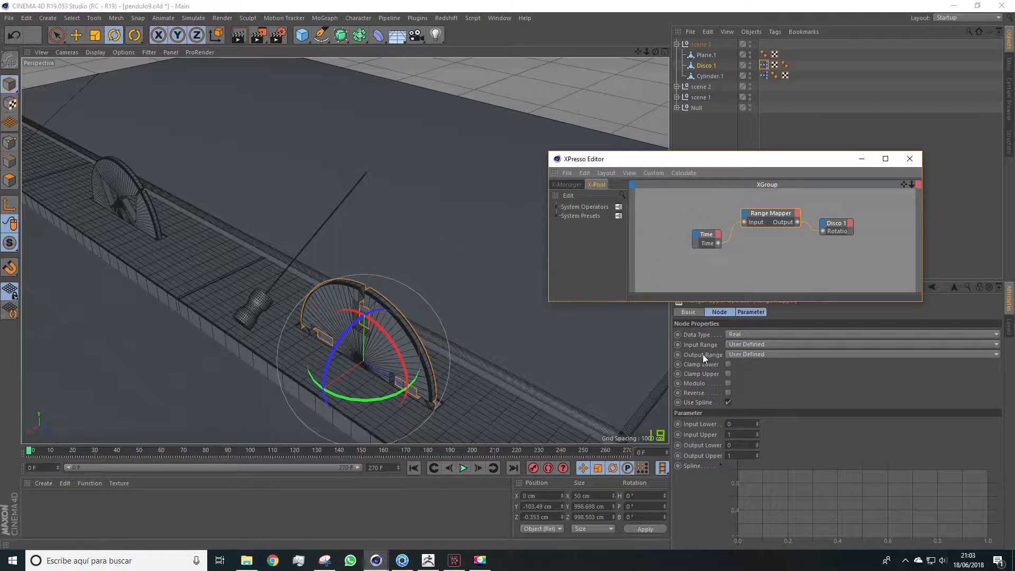
click(732, 354)
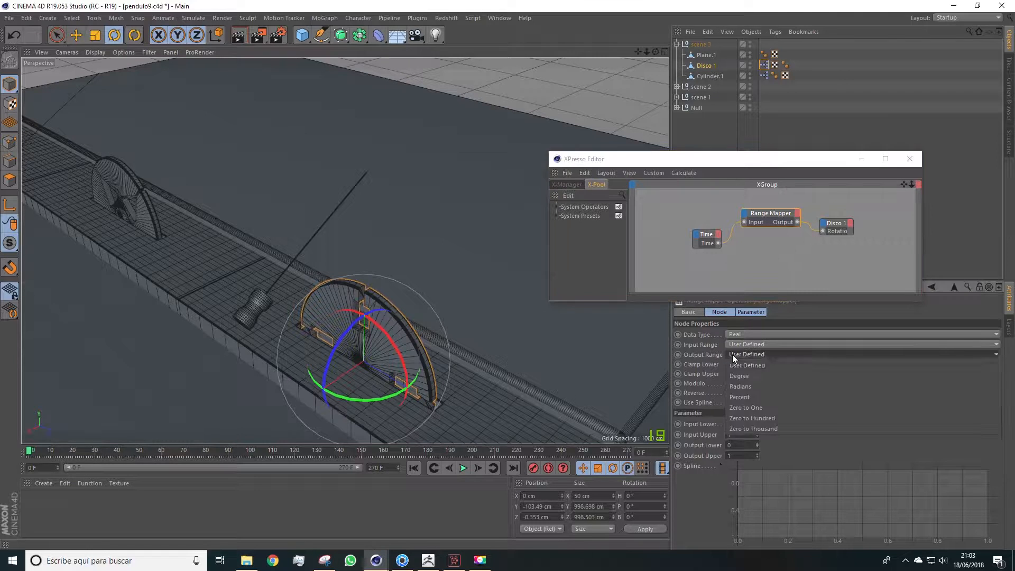
click(752, 375)
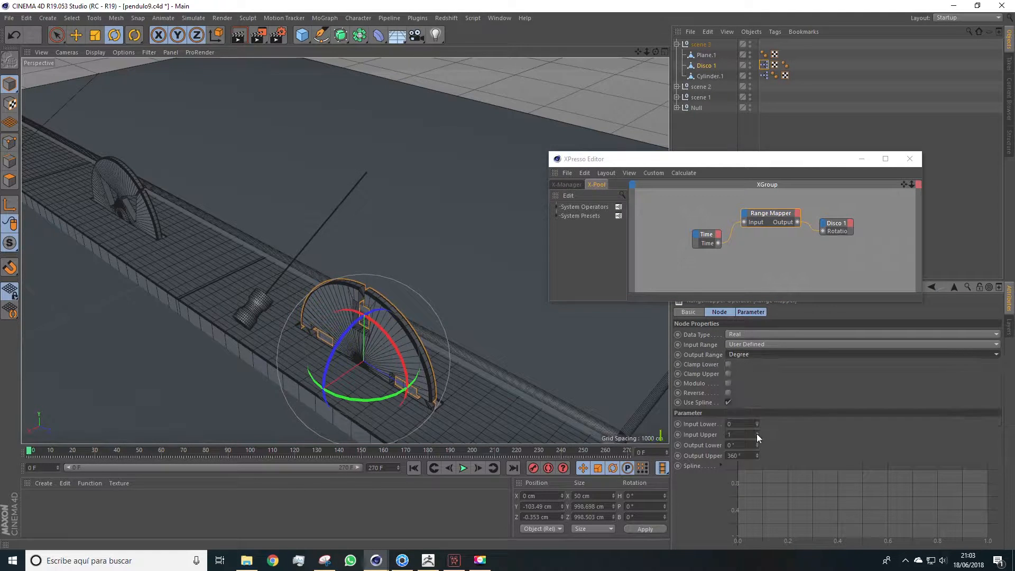
click(728, 383)
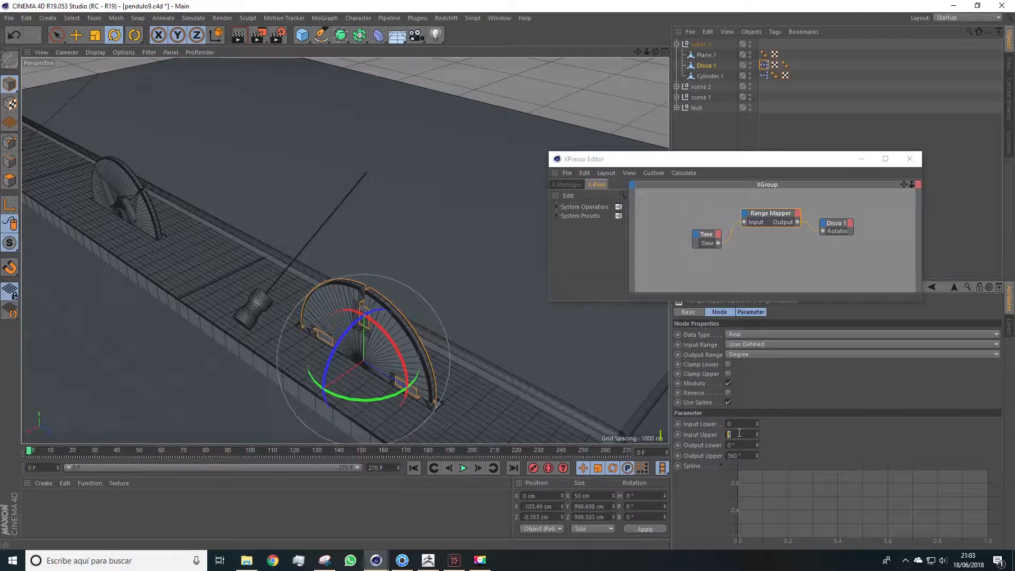
Set the Range Mapper's Input Upper to 3, Output Lower to 45° and Output Upper to 225°.
text(3)
text(5)
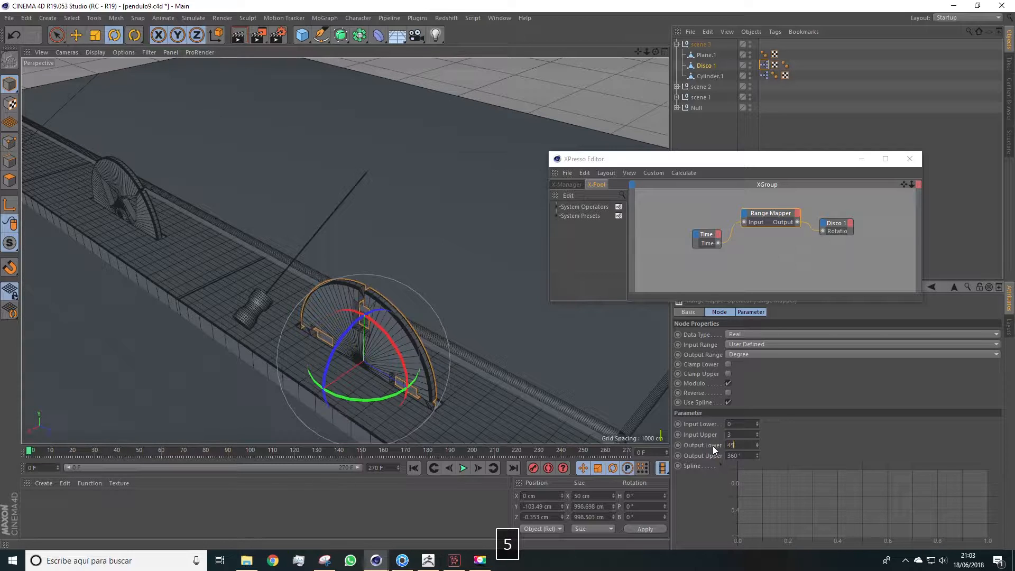
key(Tab)
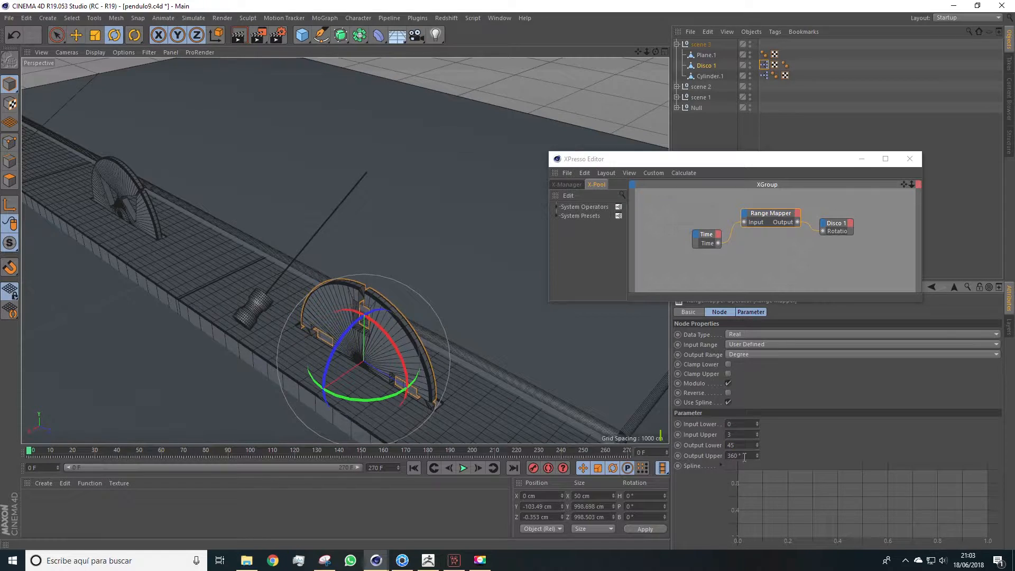
text(22)
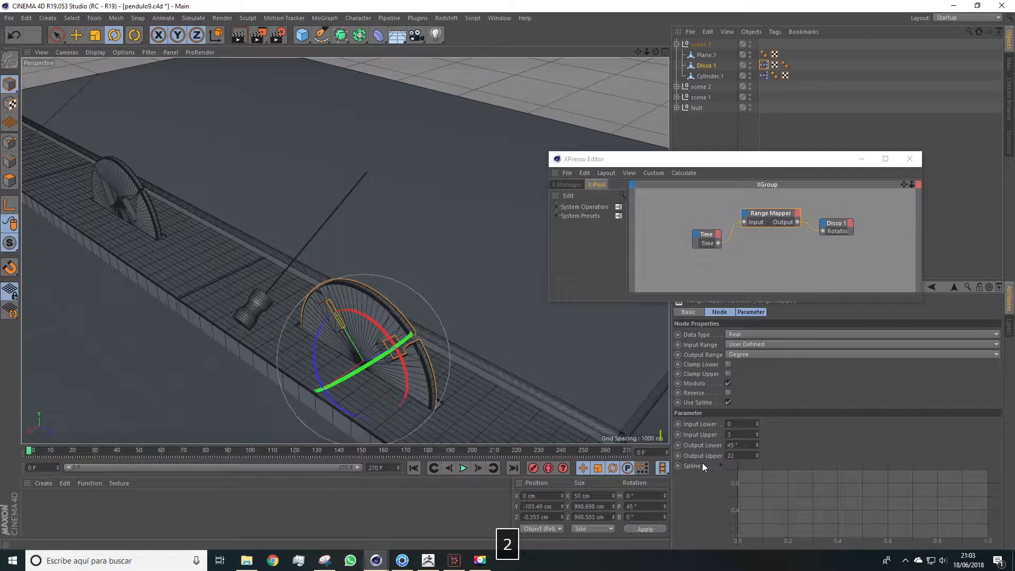
text(5)
key(Return)
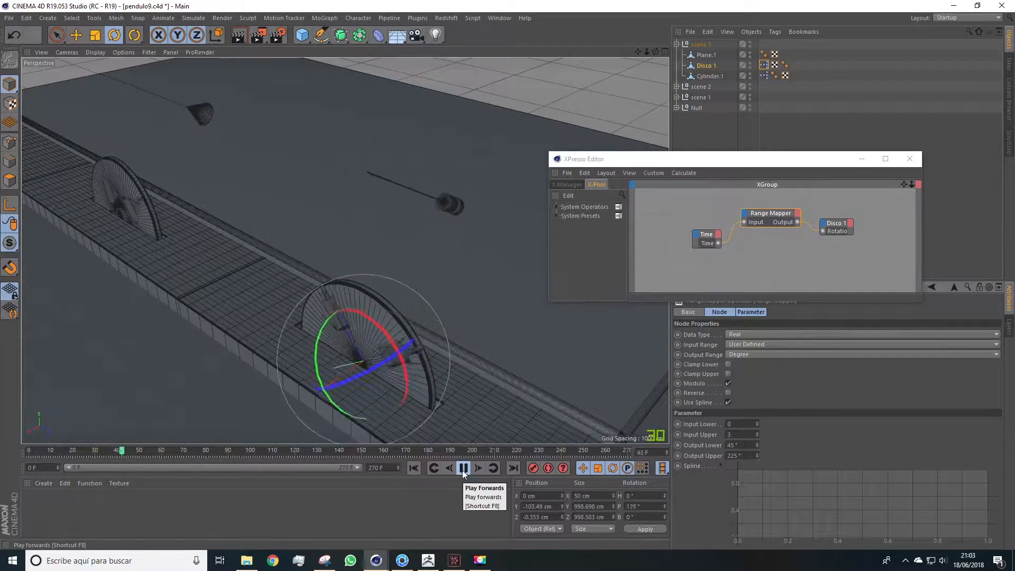
Play the animation and examine Disco 1's rotation up close against the pendulum, pausing around frame 203.
scroll(399, 417, up, 5)
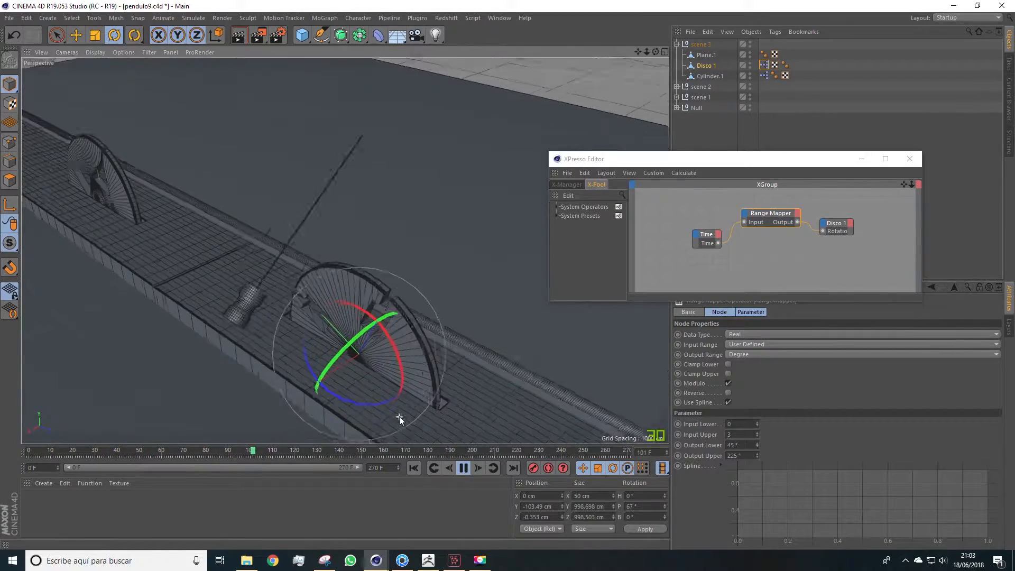
alt+drag(357, 365, 379, 374)
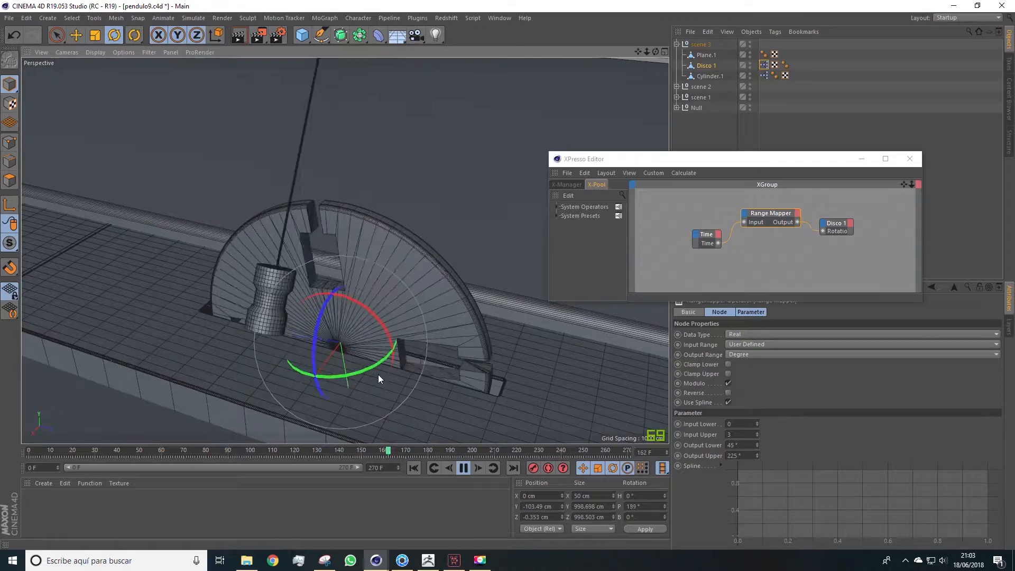
click(463, 468)
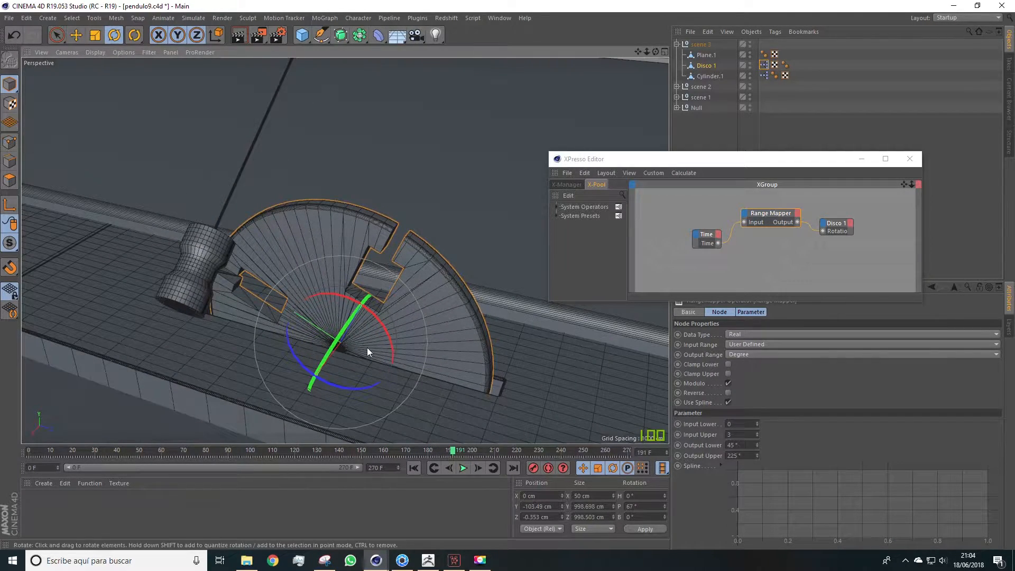
alt+drag(367, 348, 361, 328)
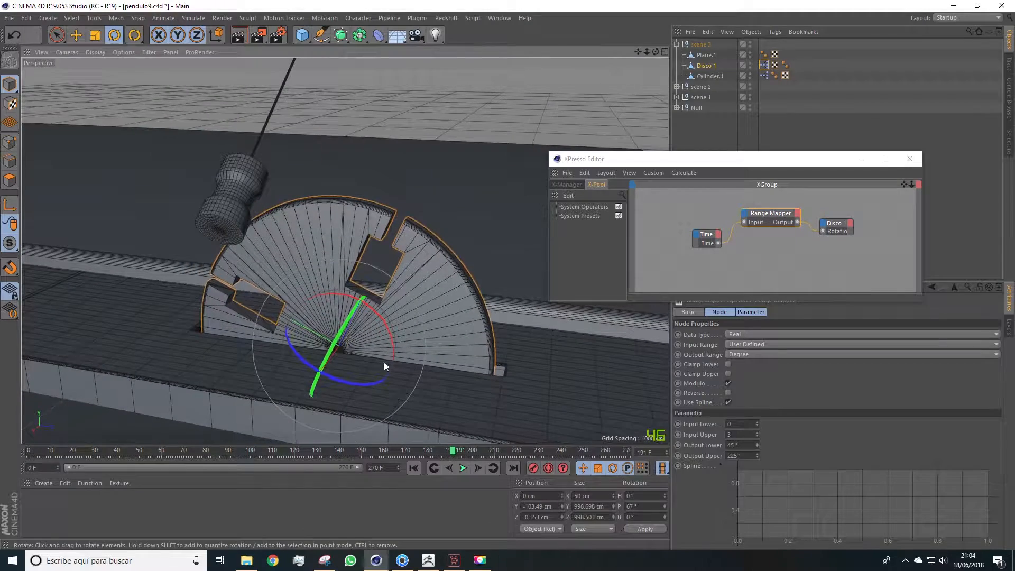
click(461, 468)
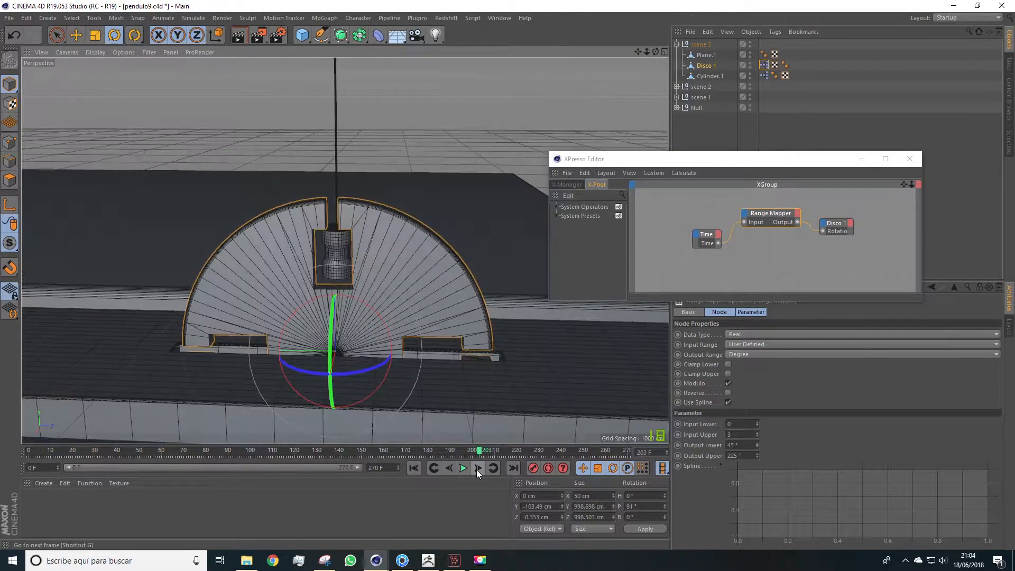
click(477, 469)
click(464, 468)
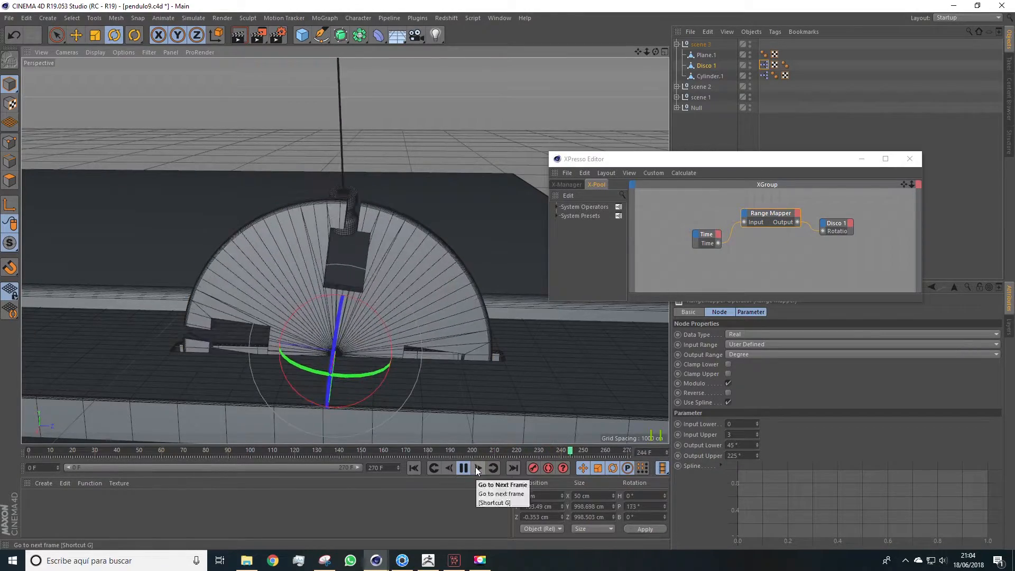
Replay the start of the animation in short bursts to compare Disco 1's rotation with the pendulum's position.
click(458, 468)
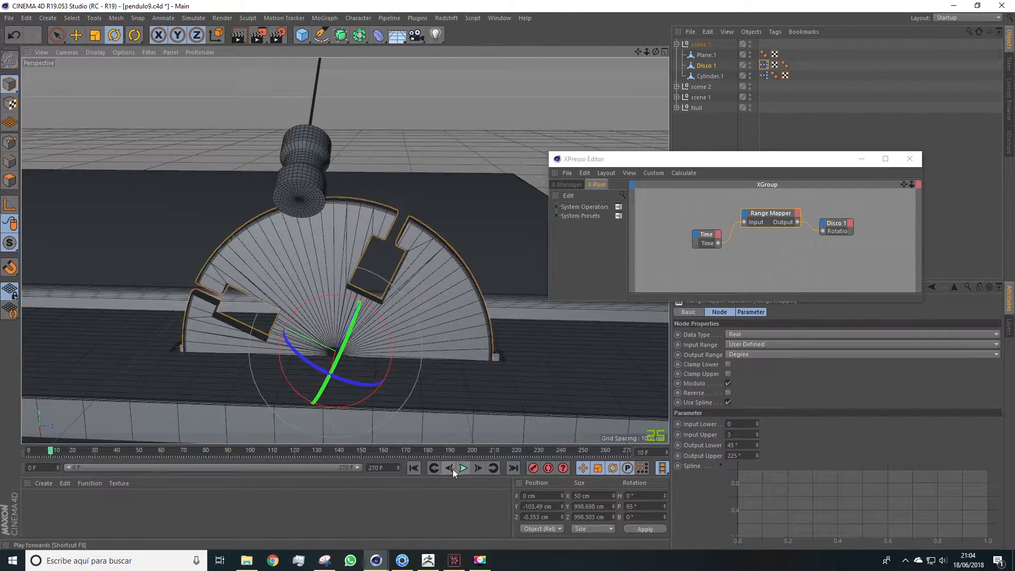
click(449, 468)
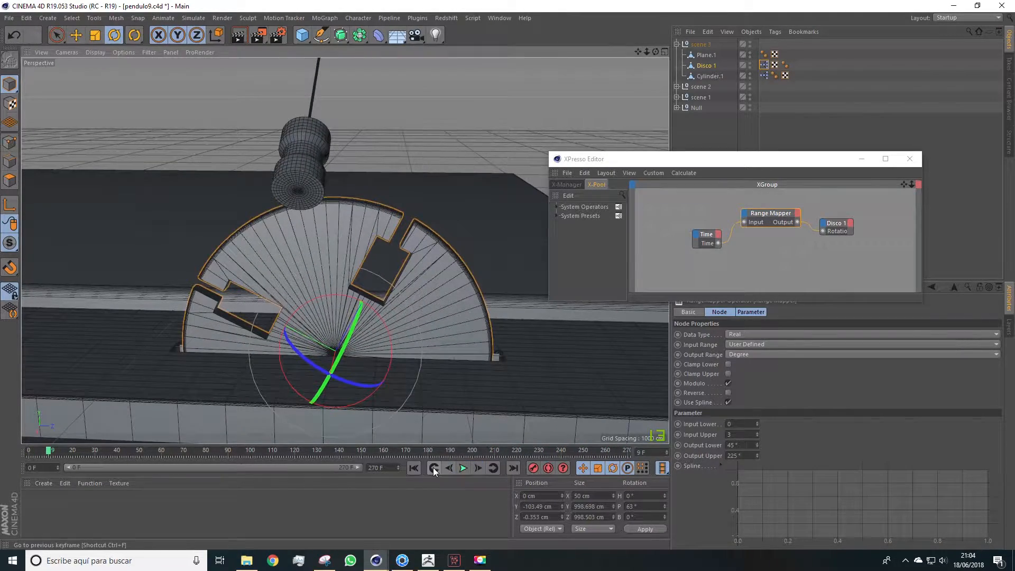
click(463, 468)
click(463, 468)
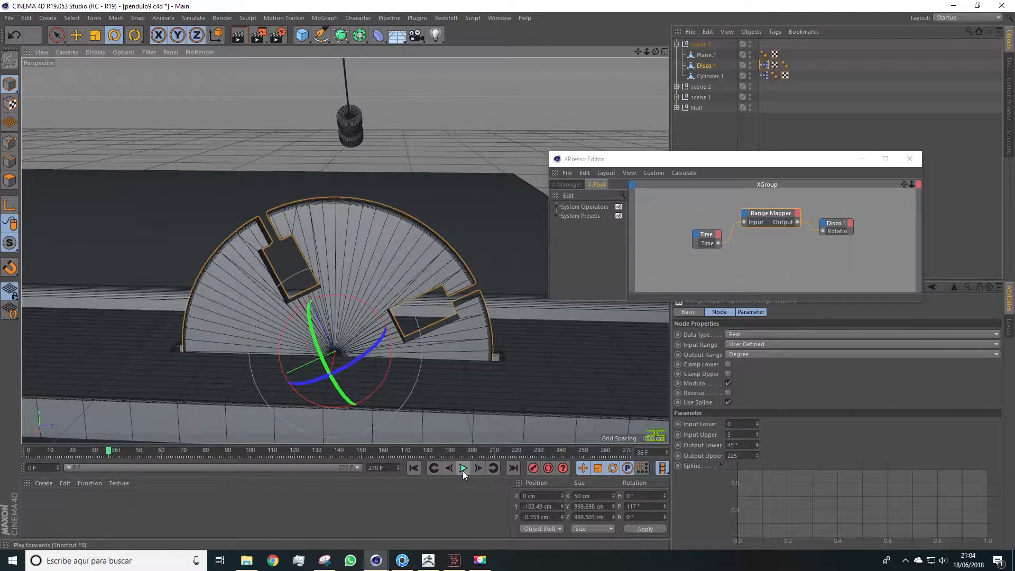
click(462, 470)
click(460, 470)
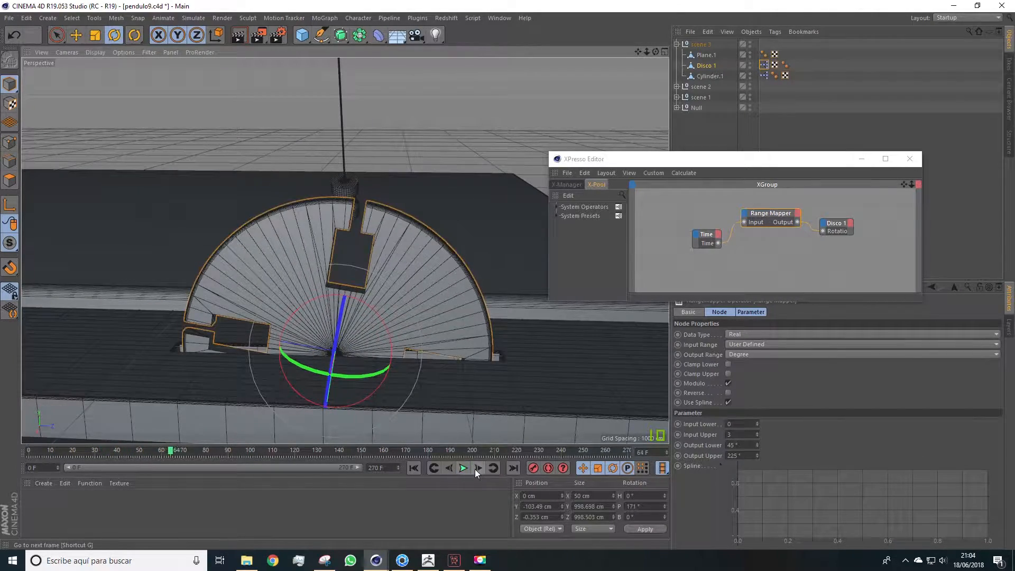
Advance the animation frame by frame to frame 80 to check how the pendulum passes through Disco 1's slot.
click(474, 469)
click(475, 469)
click(475, 469)
click(475, 468)
alt+drag(292, 238, 342, 286)
click(481, 468)
click(480, 468)
click(480, 468)
click(481, 469)
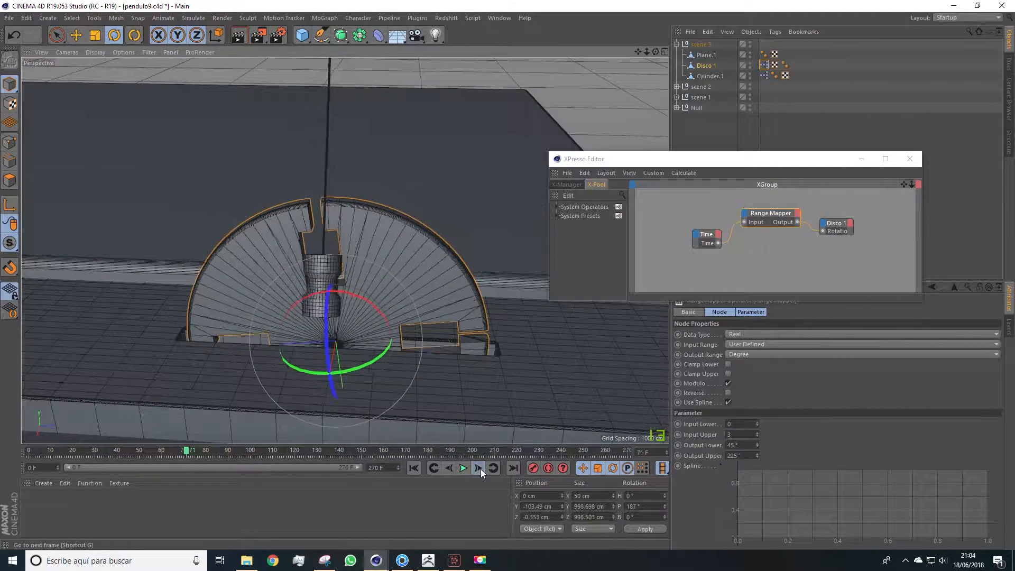
click(480, 468)
click(481, 469)
click(481, 469)
click(481, 468)
click(480, 468)
click(481, 468)
click(480, 468)
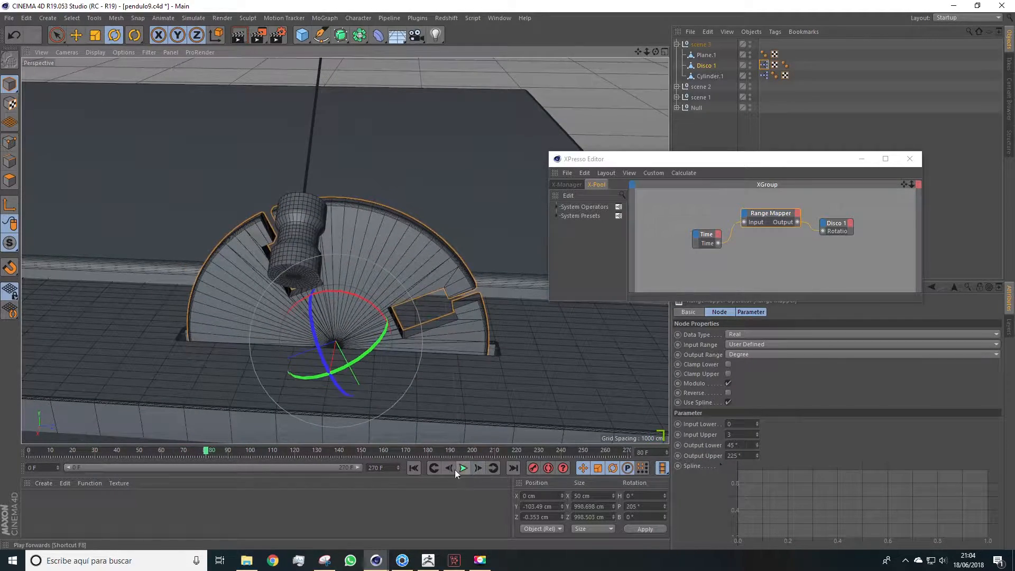
Play the animation again, pause it and step to frame 248, where the pendulum crosses Disco 1's slot.
click(462, 469)
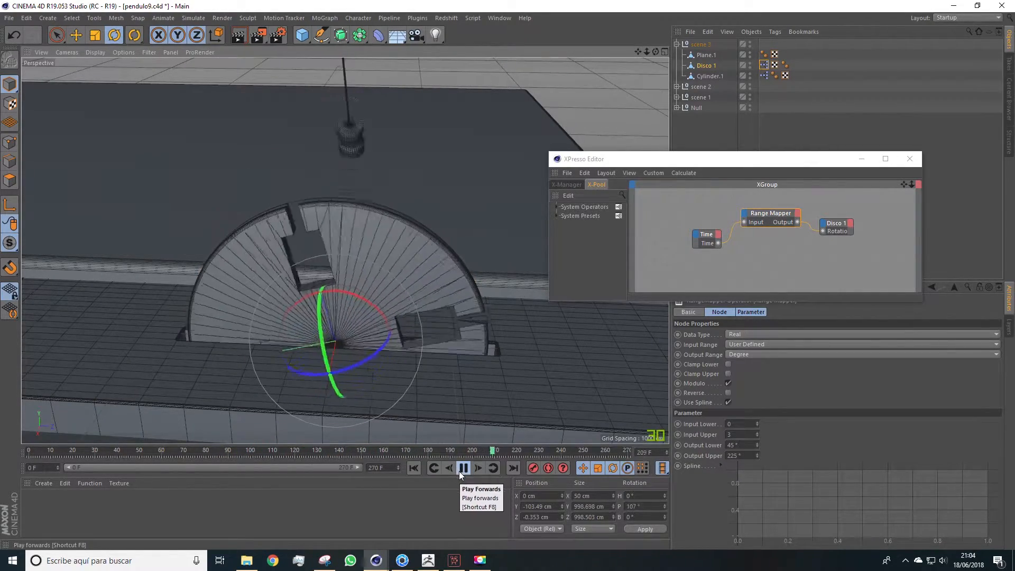
click(463, 468)
click(477, 469)
click(477, 468)
click(477, 468)
click(477, 468)
click(477, 468)
click(477, 469)
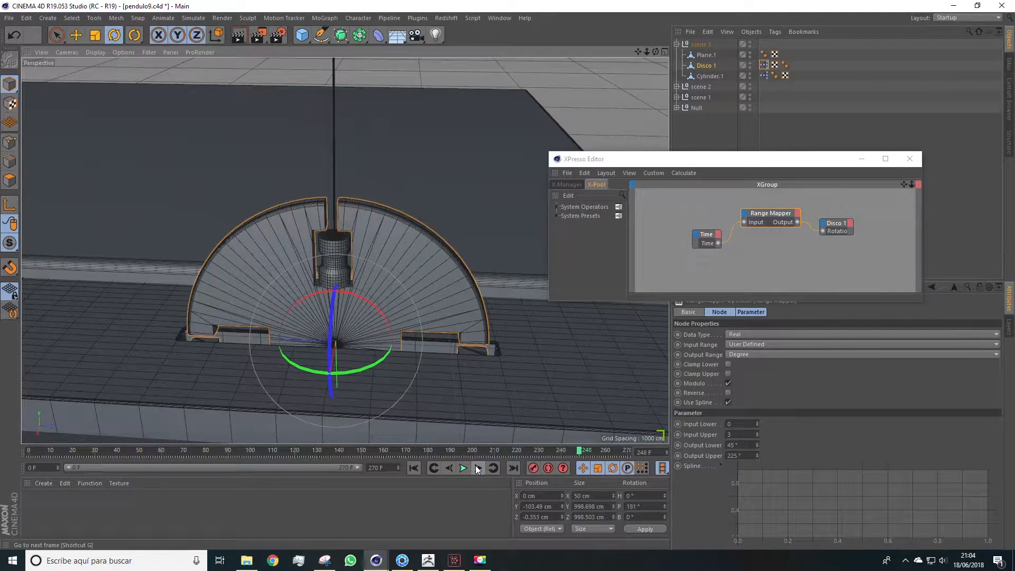
Examine the pendulum's fit inside Disco 1's slot up close and select Cylinder.1.
alt+drag(416, 331, 423, 315)
scroll(349, 250, up, 6)
alt+drag(349, 250, 316, 253)
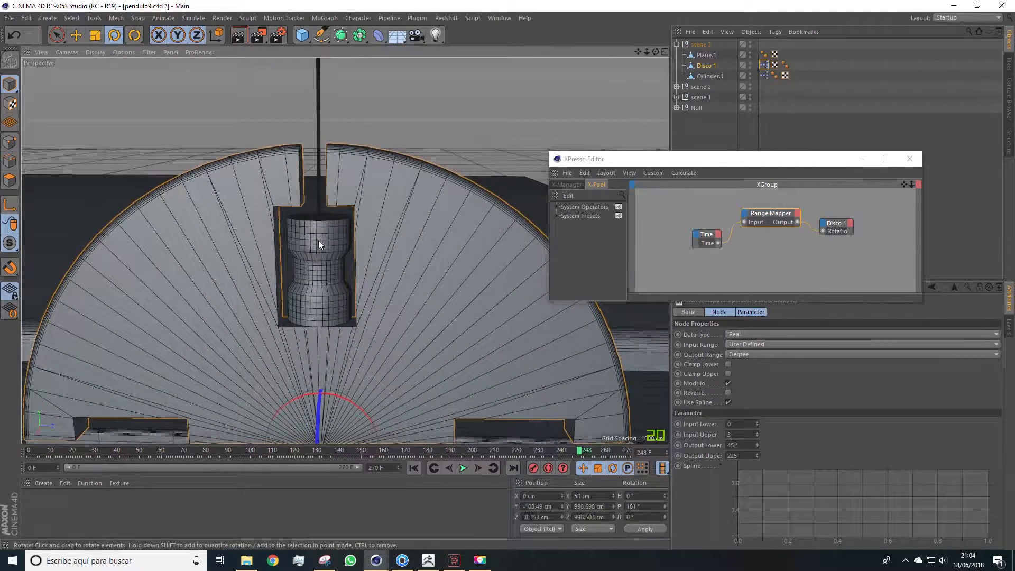
click(319, 242)
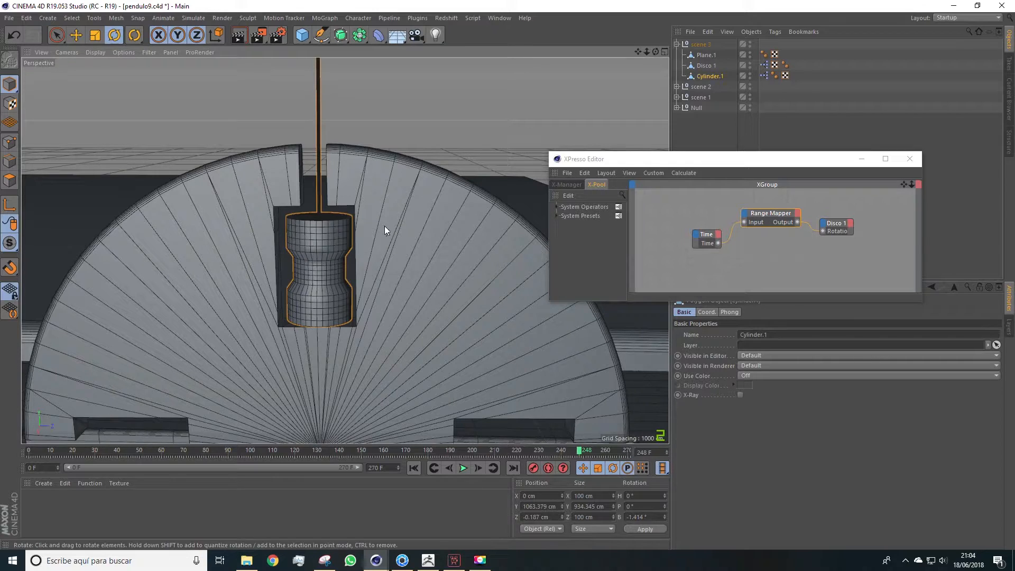
alt+drag(400, 255, 401, 262)
Compare Disco 1's Range Mapper settings with those in Cylinder.1's XPresso graph, including its spline.
click(760, 210)
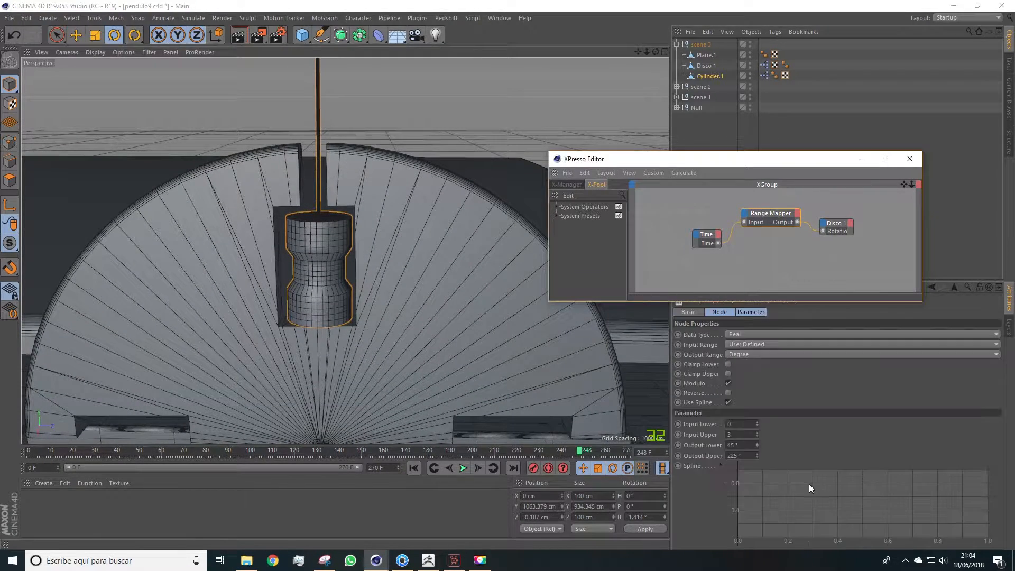
click(737, 77)
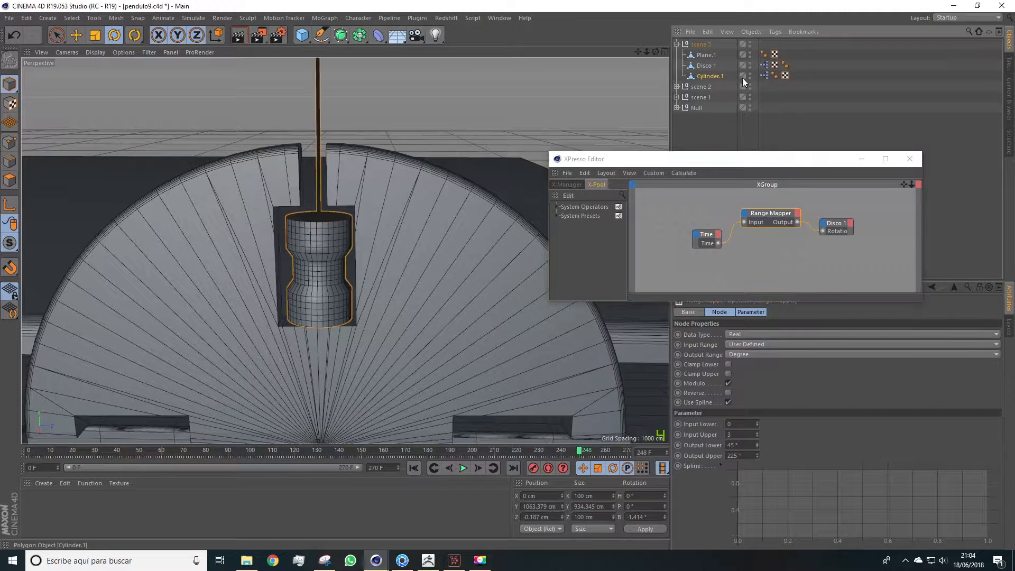
click(764, 75)
click(767, 215)
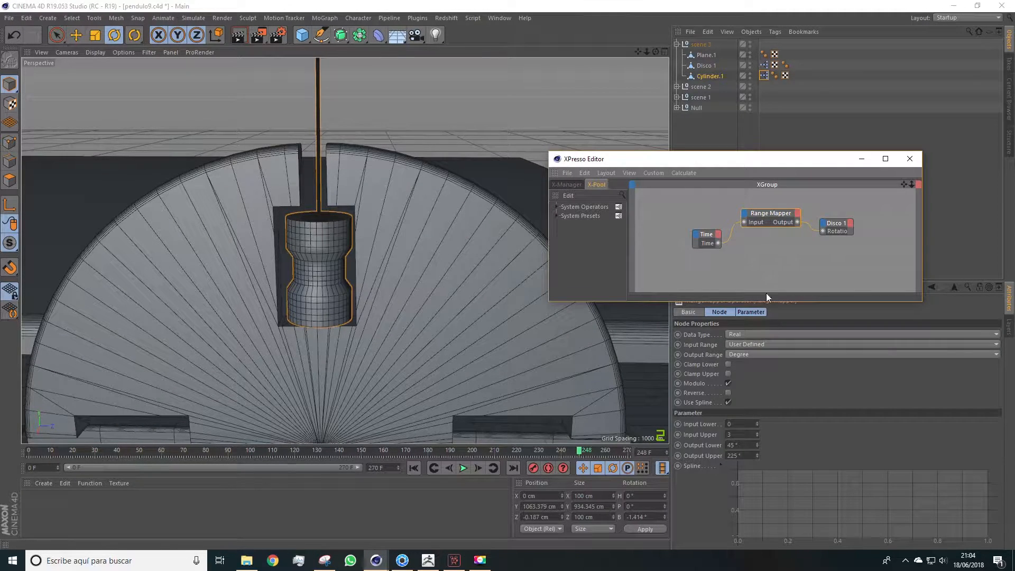
click(707, 66)
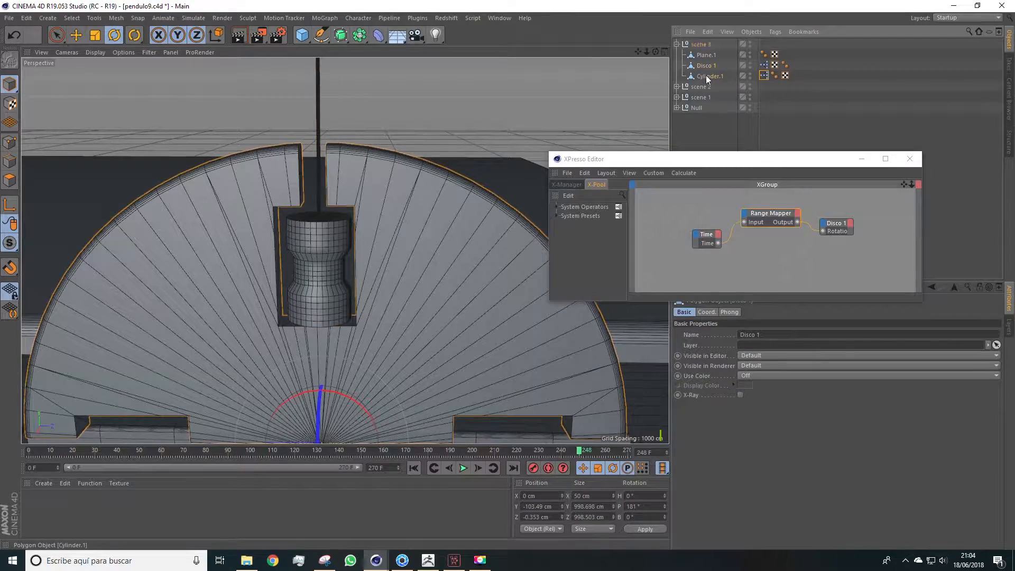
click(708, 76)
click(764, 75)
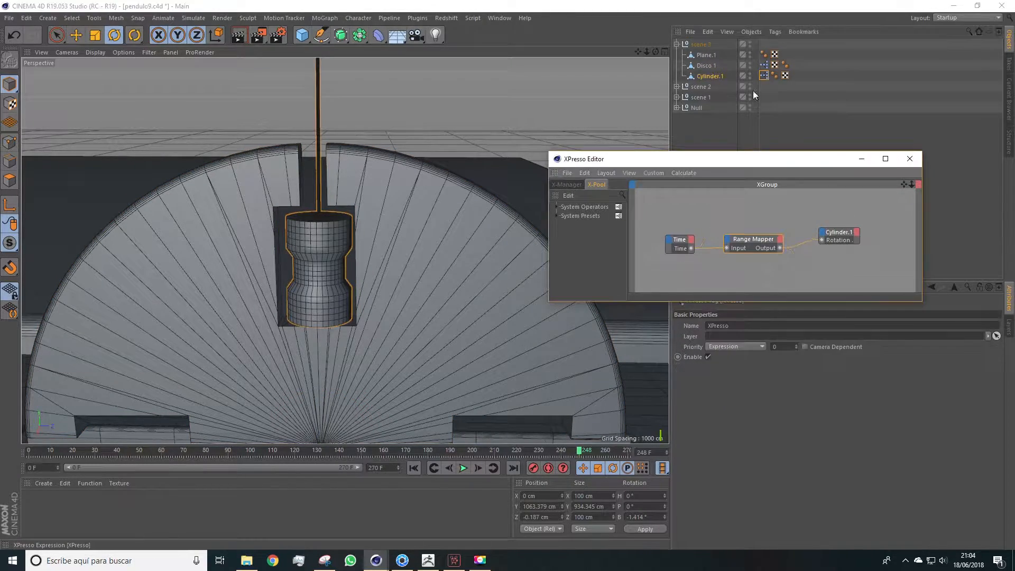
click(748, 241)
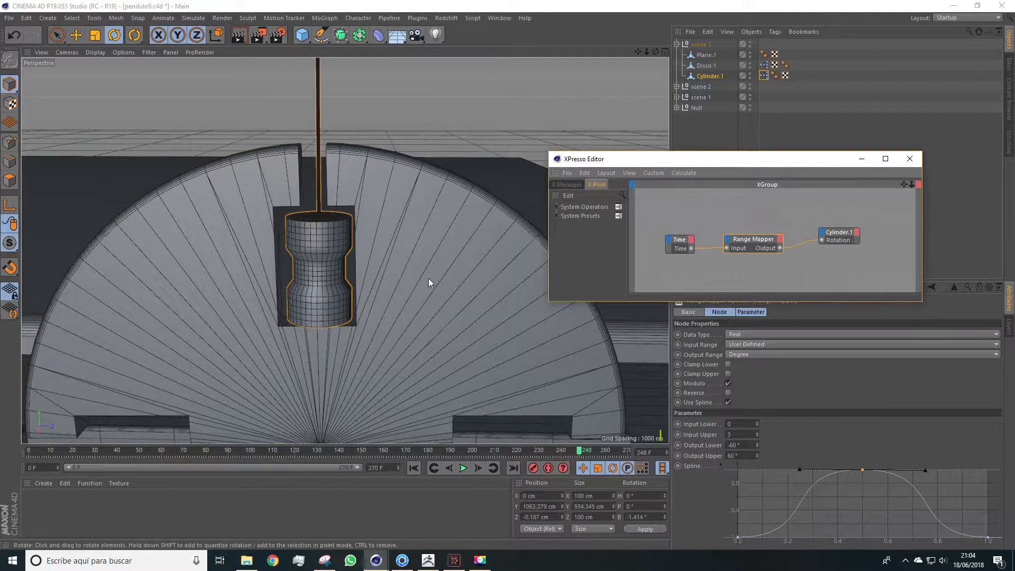
Step the animation forward from frame 248, viewing at an angle how the pendulum leaves Disco 1's slot.
alt+drag(428, 278, 405, 287)
drag(861, 467, 866, 468)
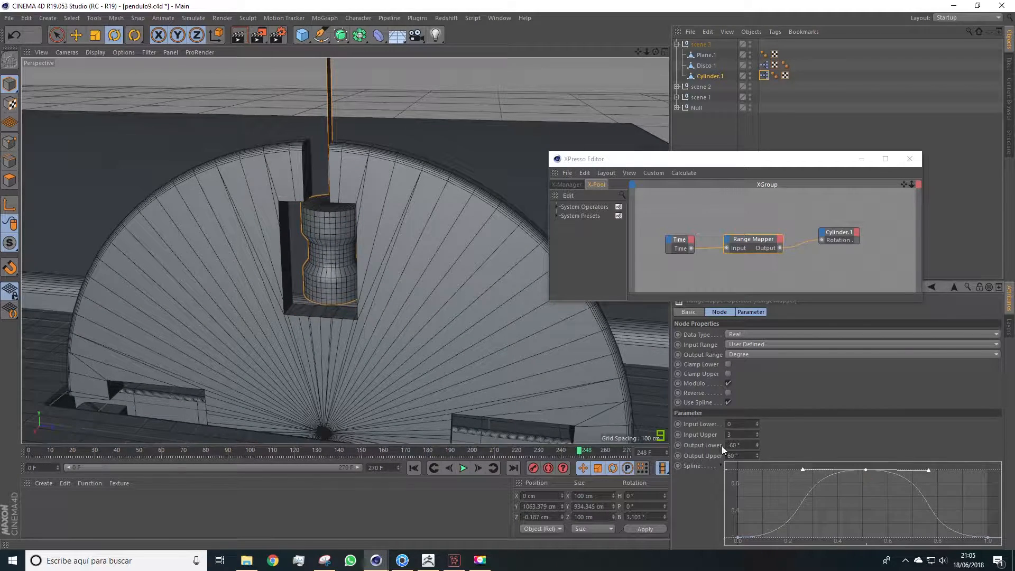
click(477, 468)
click(477, 469)
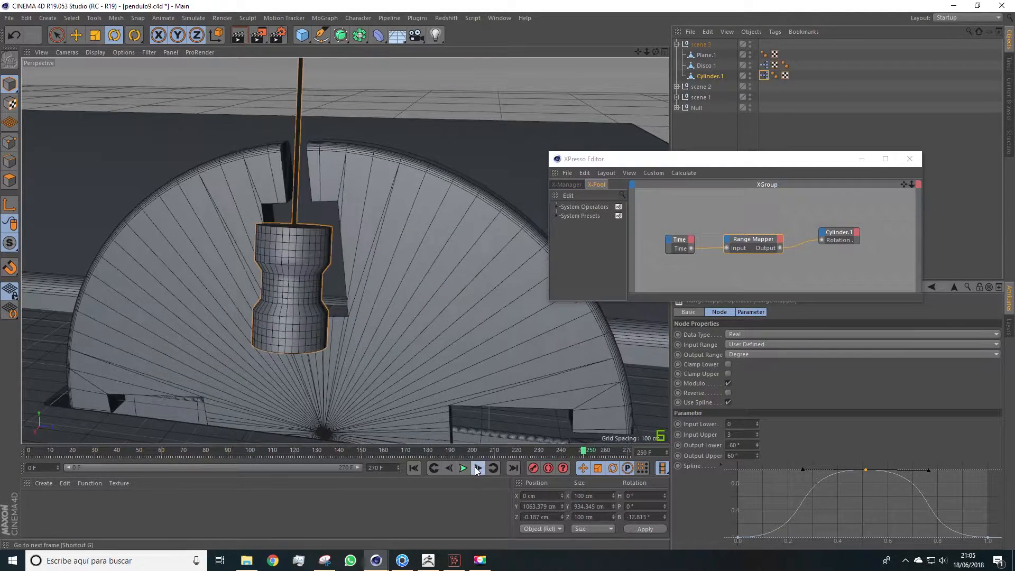
click(477, 468)
scroll(428, 399, down, 5)
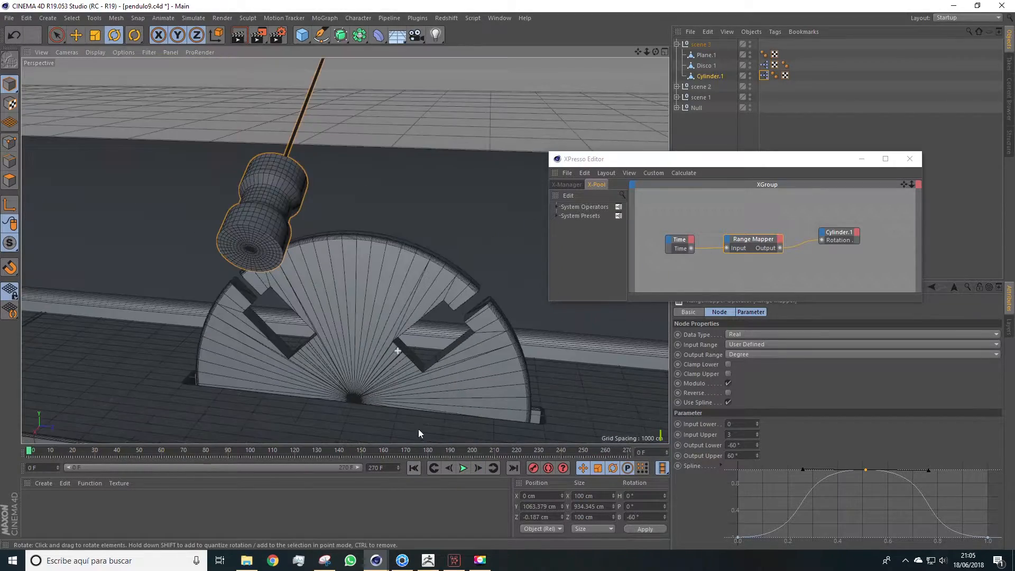
Play the animation from frame 0, pause it and step frame by frame to frame 253 to check the pendulum's passage through Disco 1's slot.
click(463, 468)
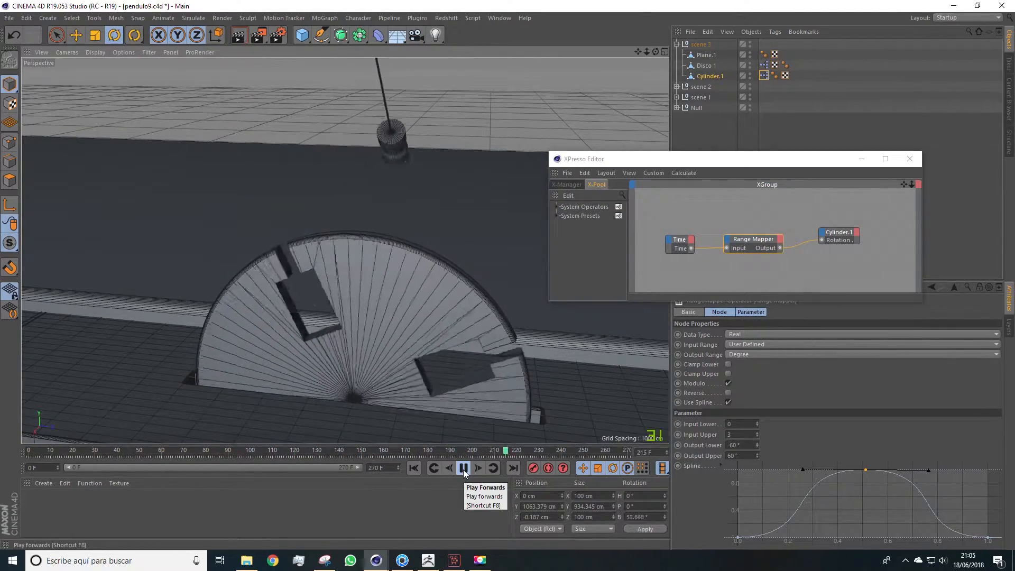
click(463, 468)
click(478, 467)
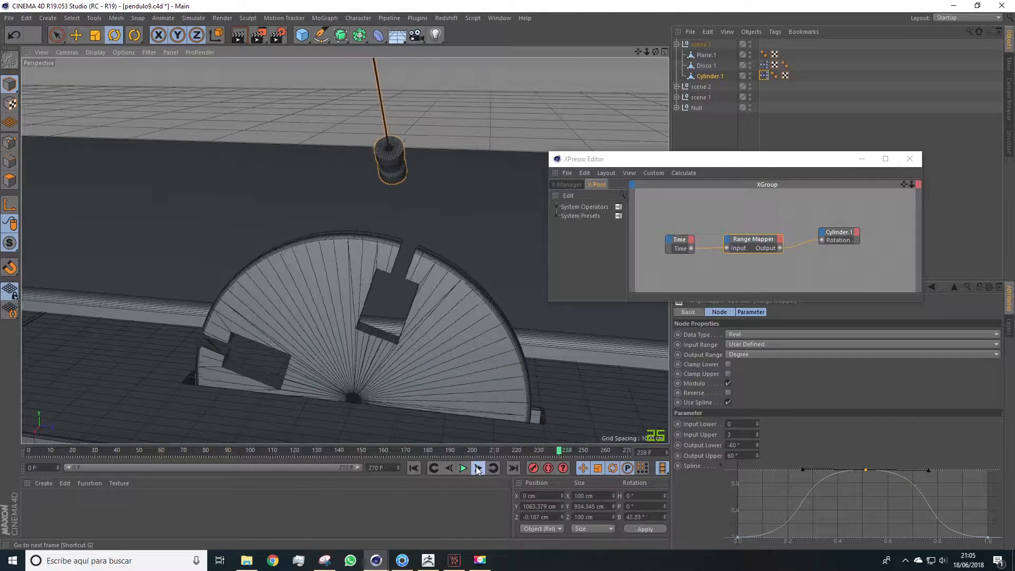
click(478, 467)
click(478, 467)
click(478, 468)
click(478, 468)
click(478, 468)
click(478, 468)
click(477, 467)
click(478, 468)
click(478, 468)
click(477, 468)
click(478, 468)
click(478, 468)
click(478, 468)
click(478, 468)
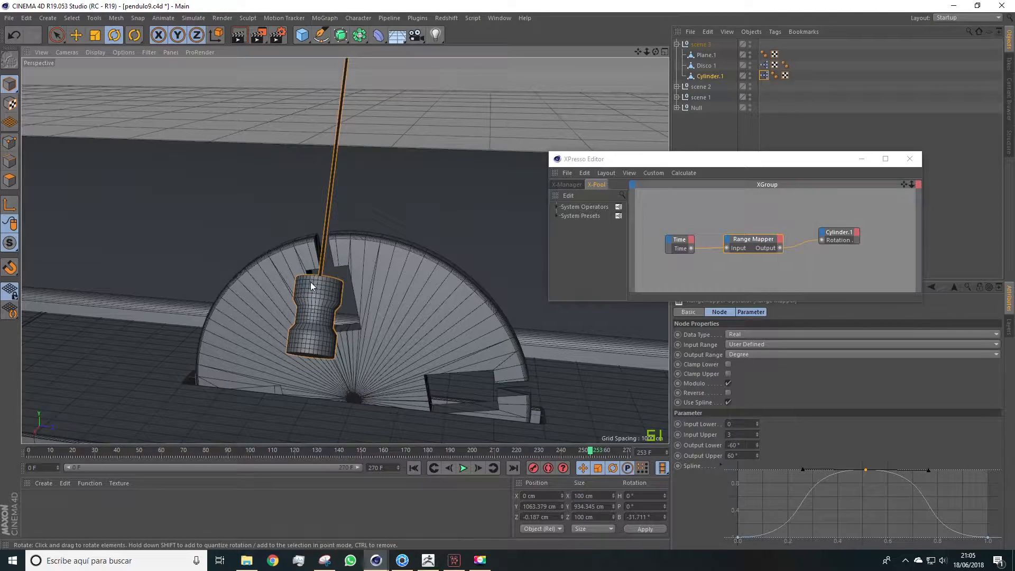
Examine the three disc-and-pendulum setups along the platform, from scene 3 to the far end.
alt+drag(381, 345, 353, 352)
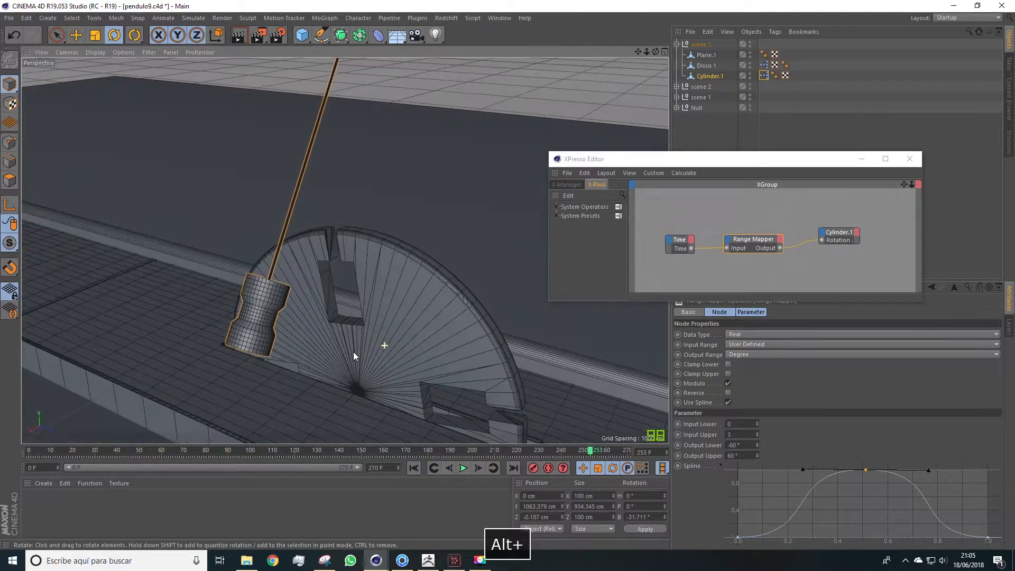
scroll(250, 163, down, 8)
scroll(289, 216, up, 2)
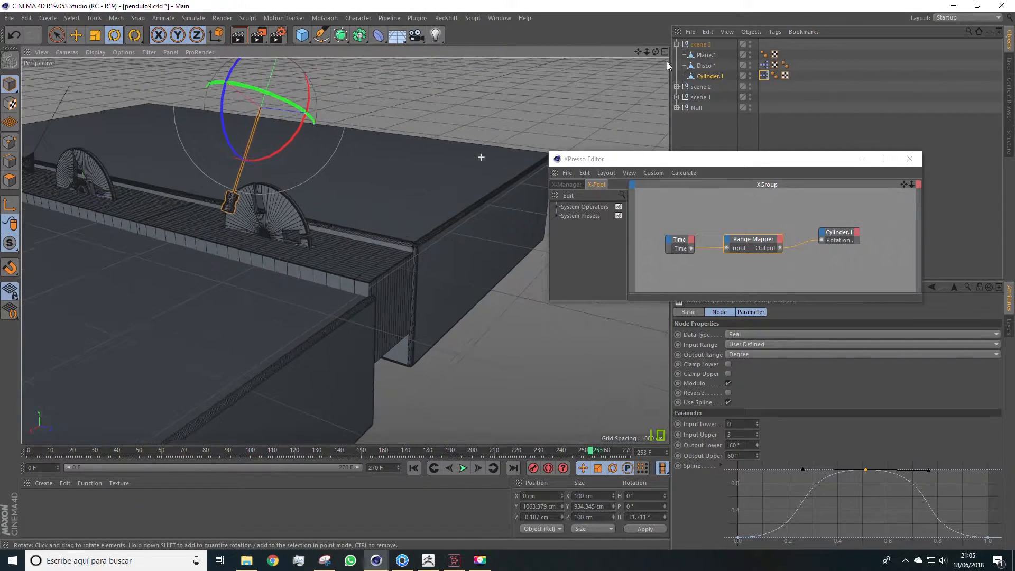
drag(637, 52, 633, 56)
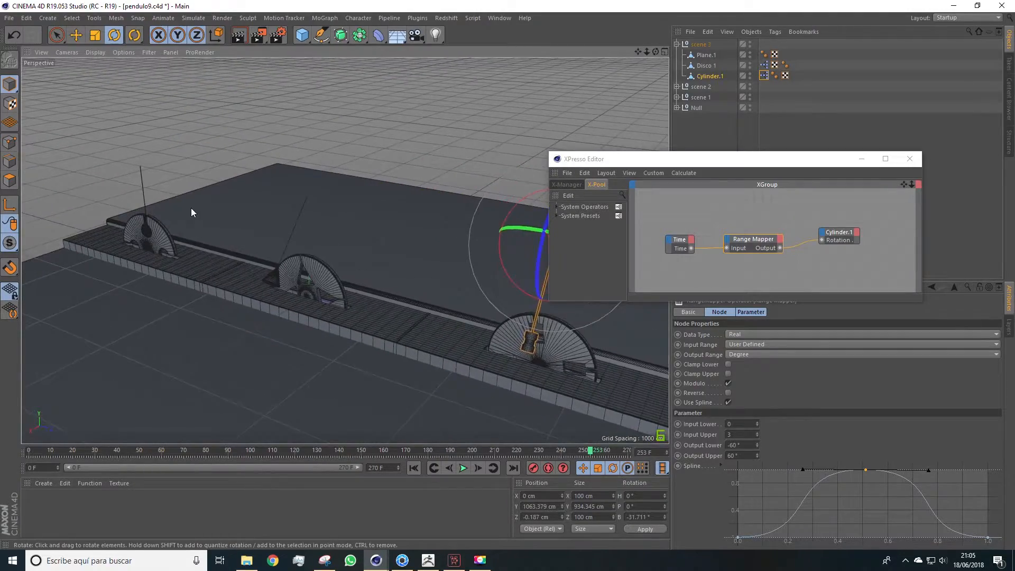
scroll(39, 284, up, 6)
scroll(287, 182, down, 6)
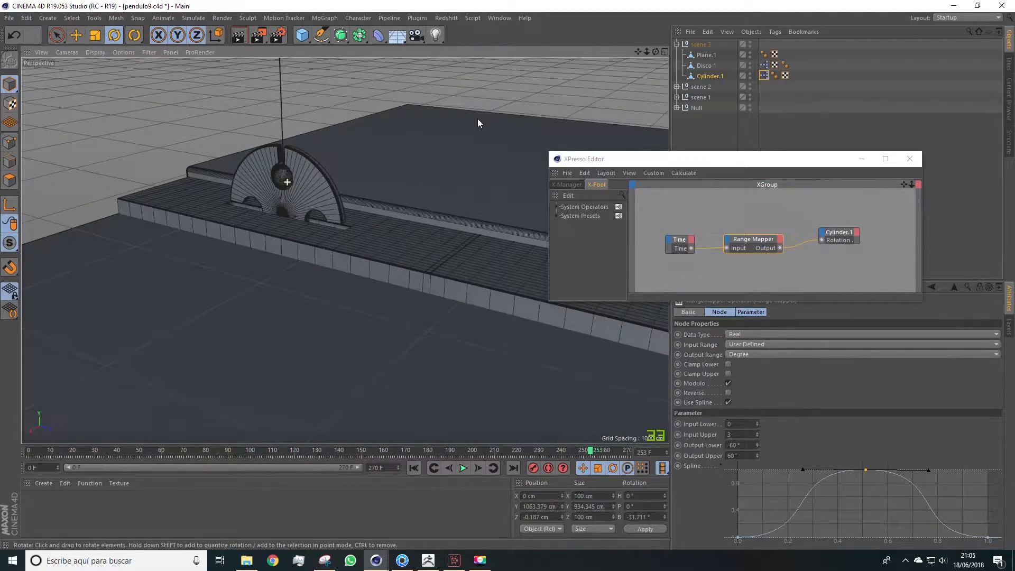
drag(638, 52, 269, 10)
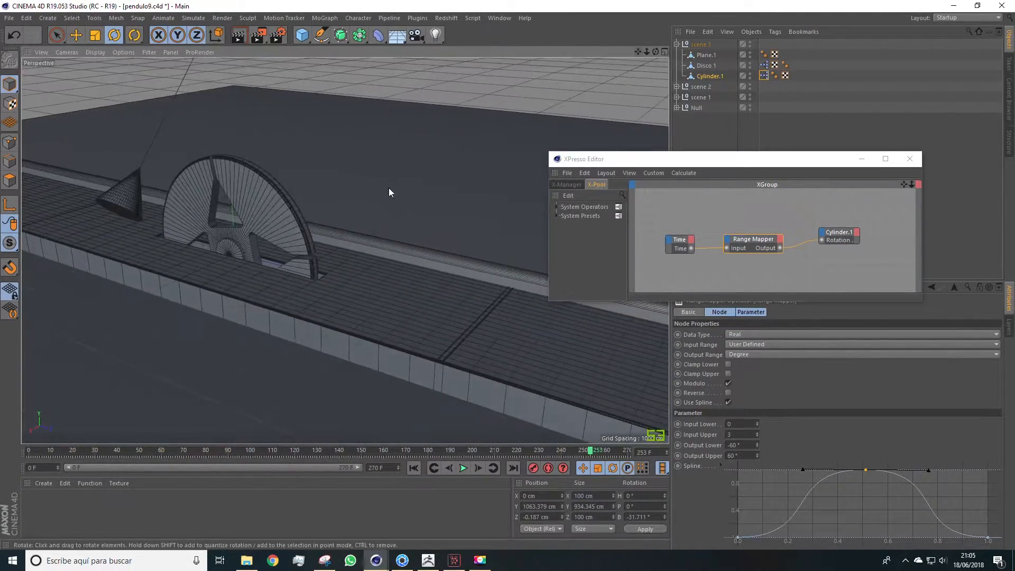
scroll(388, 189, down, 5)
alt+drag(360, 210, 397, 211)
drag(637, 54, 405, 76)
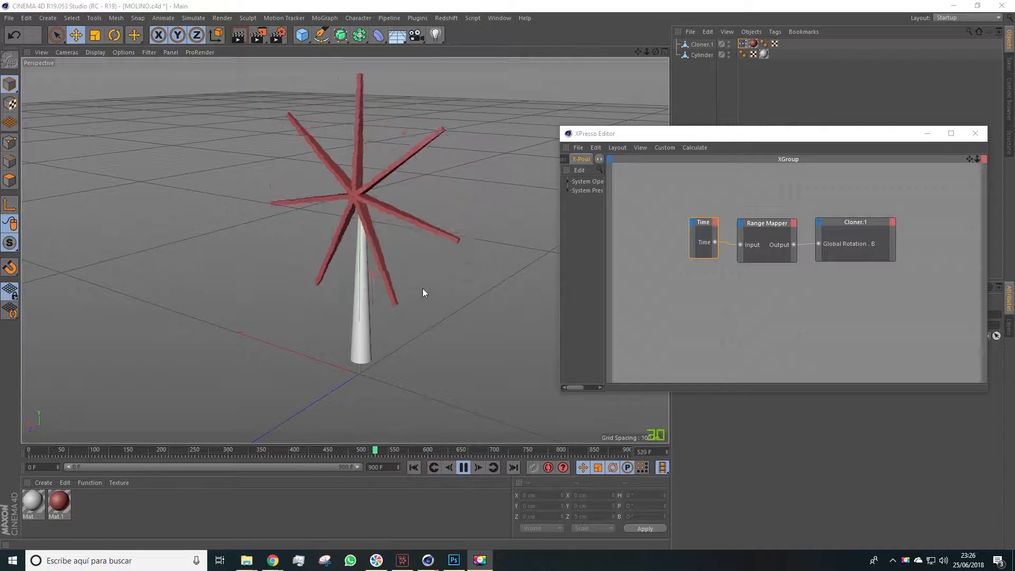
Examine the playing windmill animation from another angle alongside its XPresso graph.
alt+drag(426, 244, 379, 265)
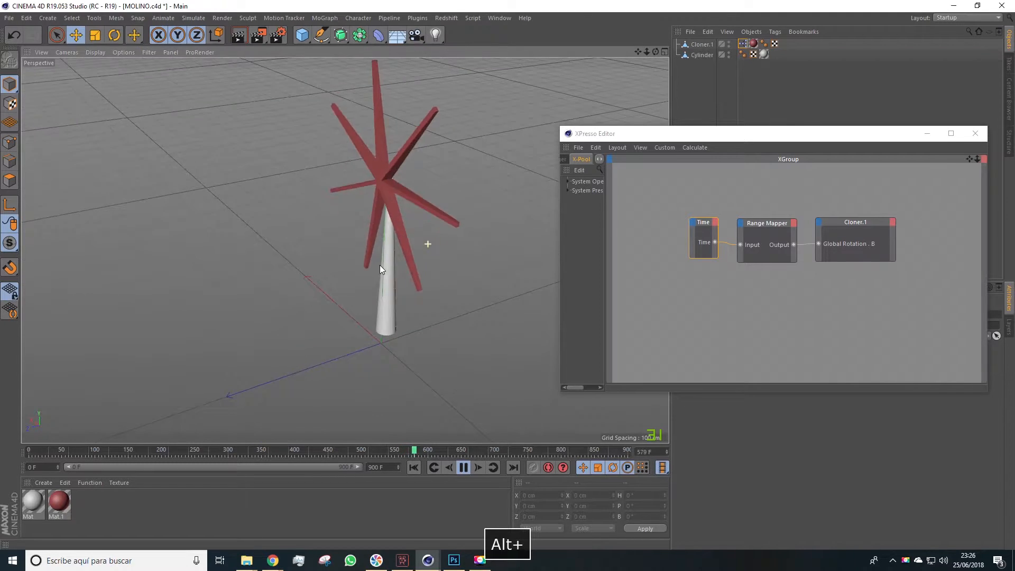
drag(673, 136, 598, 131)
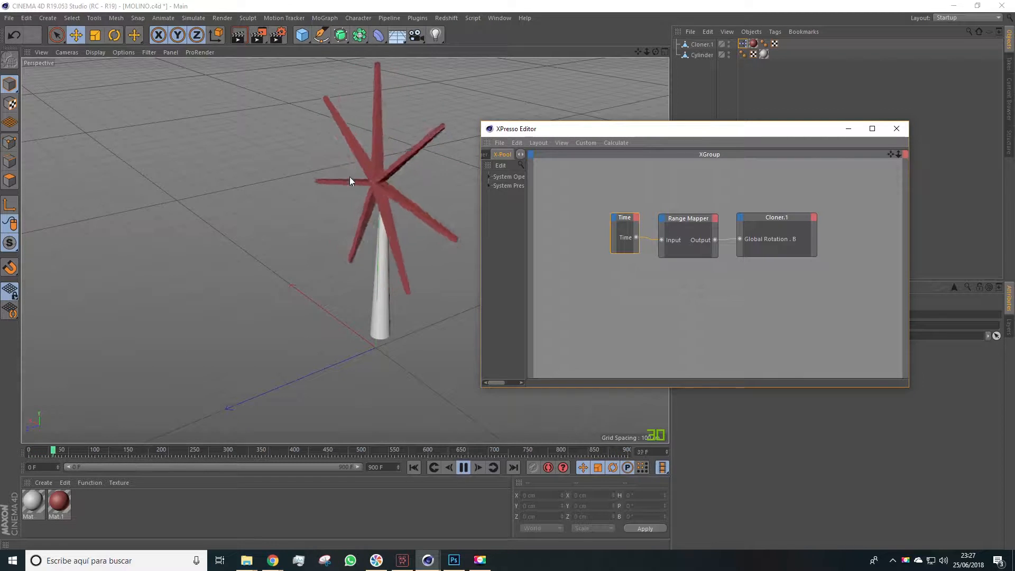
Switch to the ABSTRACTA.c4d project and open the Null's XPresso graph.
click(499, 19)
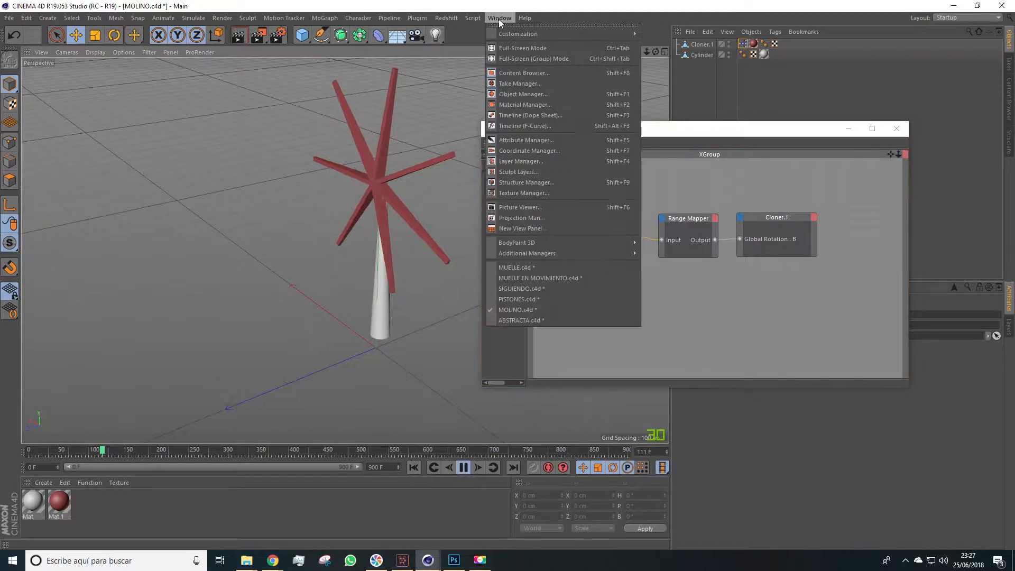
click(508, 319)
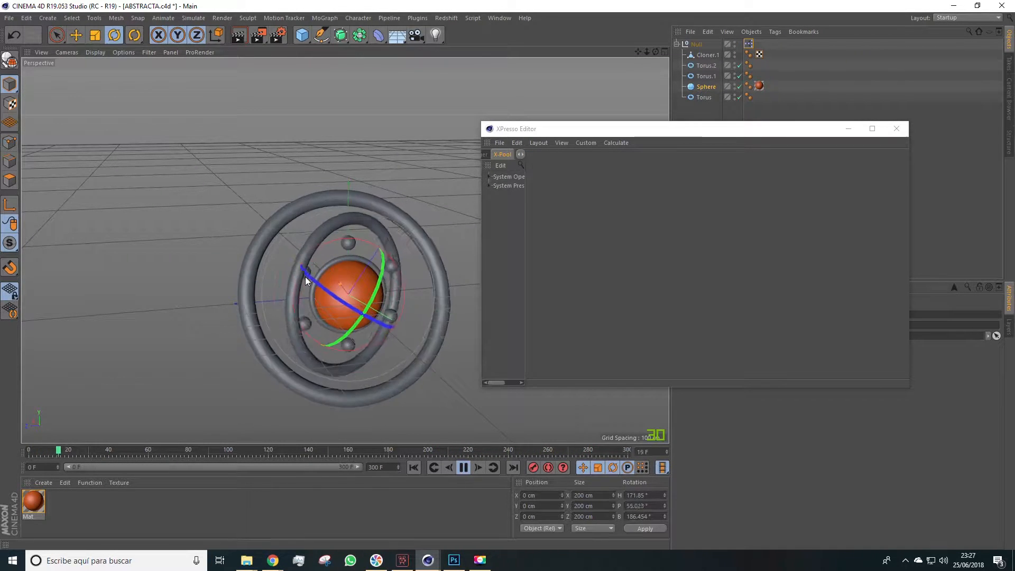
click(748, 44)
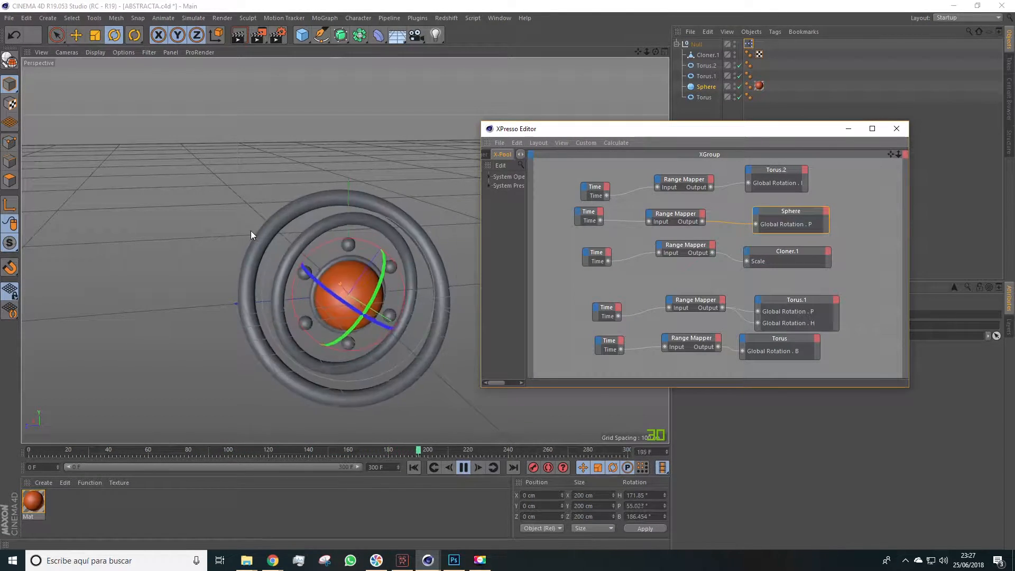
Inspect the animated rings and sphere, selecting Cloner.1 through Torus and finally their parent Null.
scroll(322, 256, up, 3)
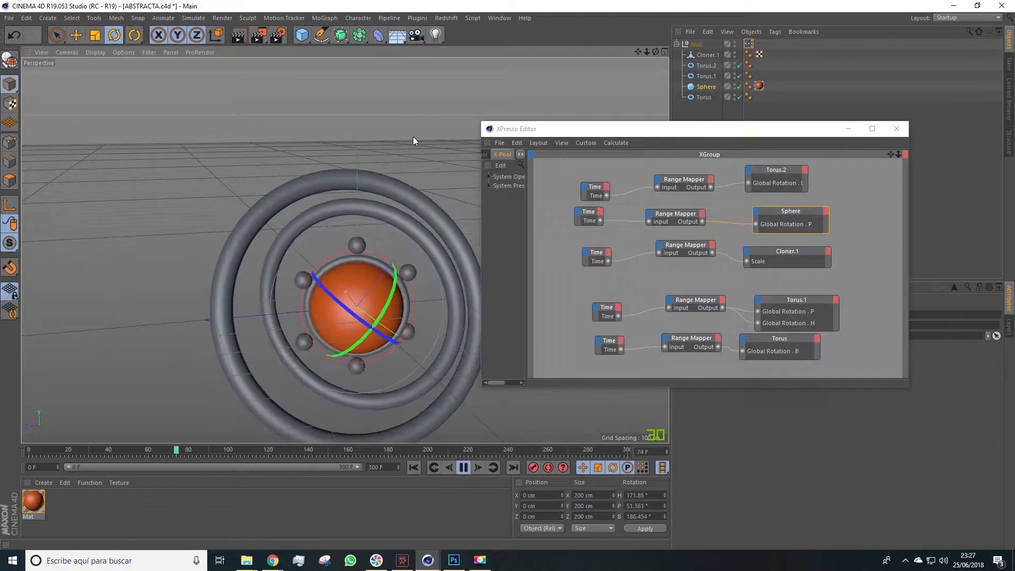
click(301, 35)
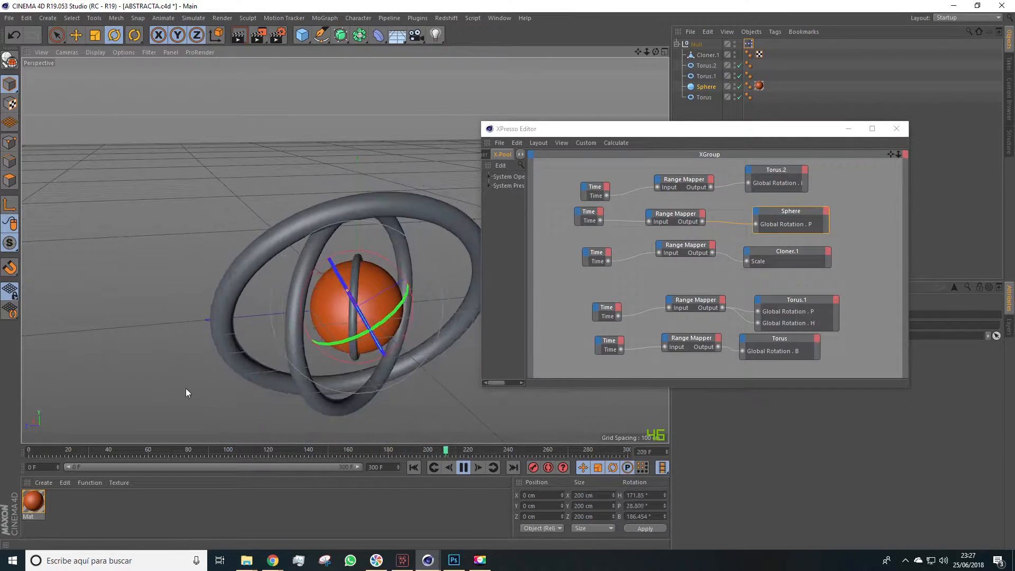
click(702, 56)
shift+click(713, 99)
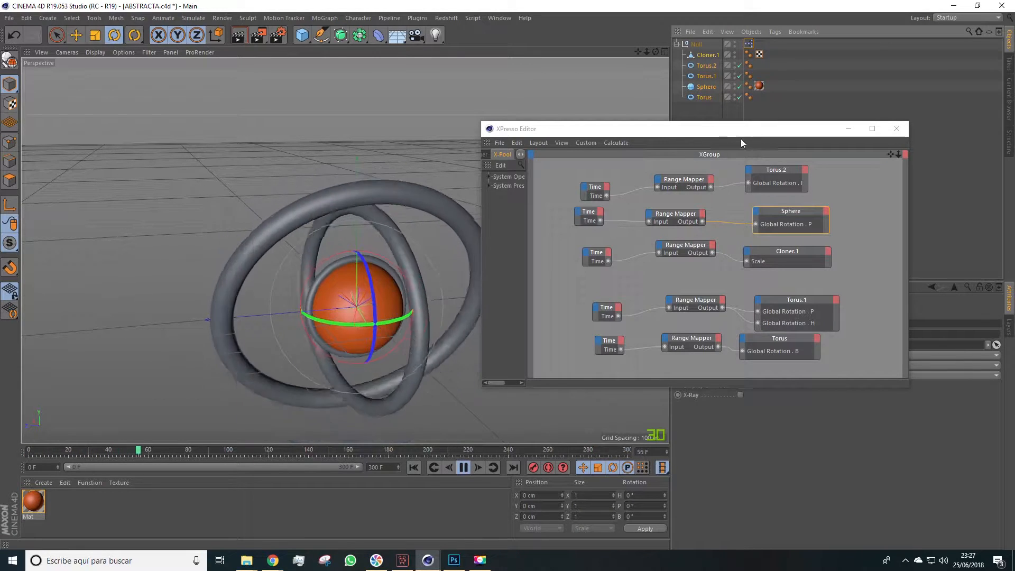
click(697, 45)
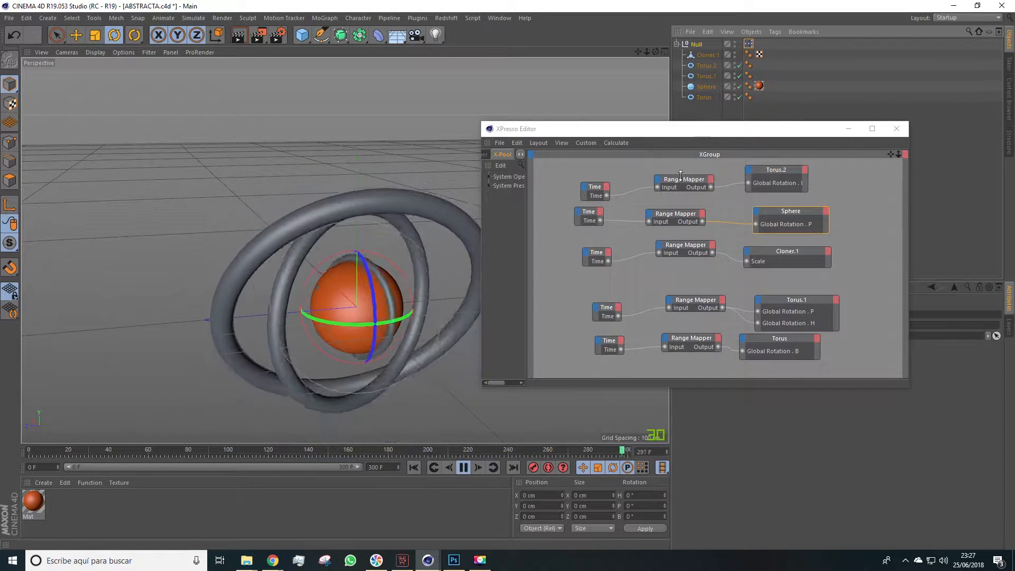
Review the Torus.2, Sphere and Cloner.1 target nodes in the XPresso graph and clear the node selection.
click(773, 172)
click(777, 212)
click(772, 252)
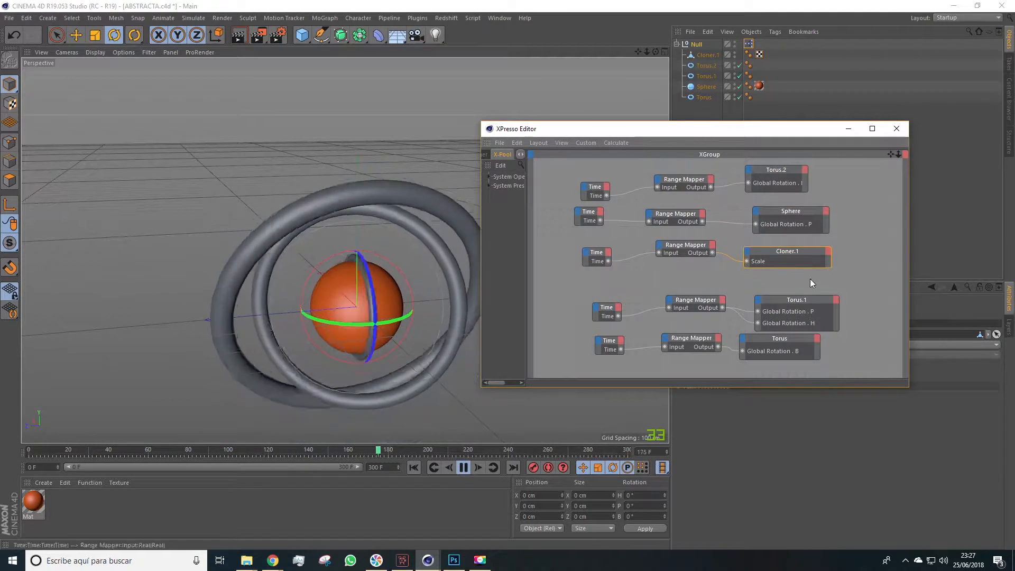
click(843, 185)
Tidy the XPresso graph by moving the Time nodes in line with their Range Mappers and repositioning the Torus.1 node.
drag(594, 186, 601, 174)
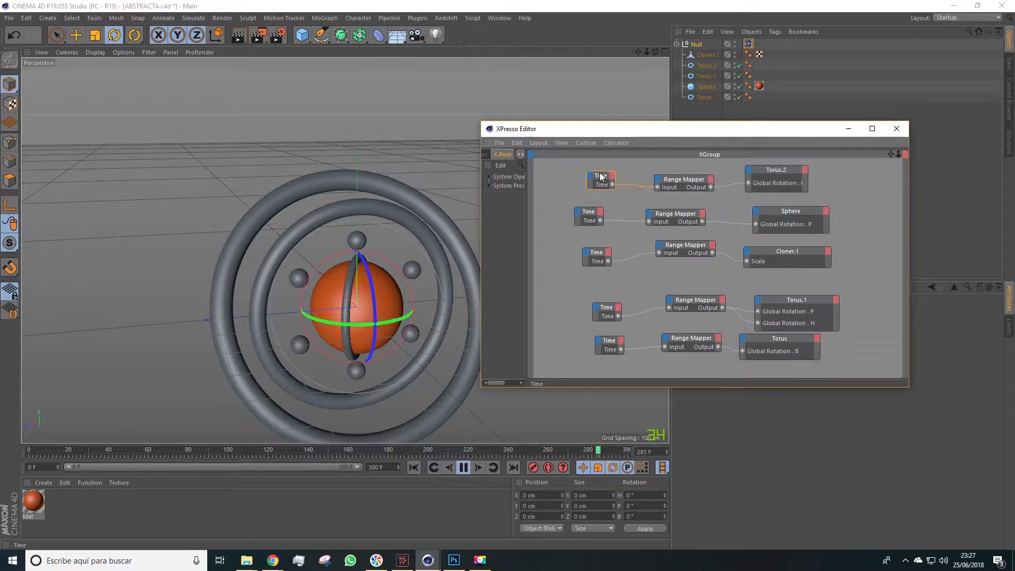
drag(606, 221, 604, 217)
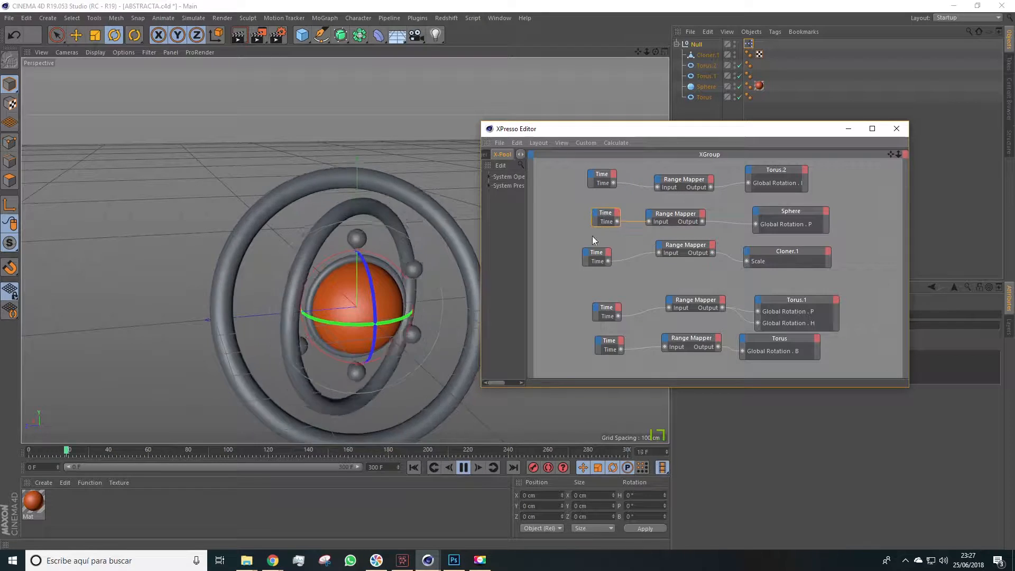
drag(607, 312, 618, 301)
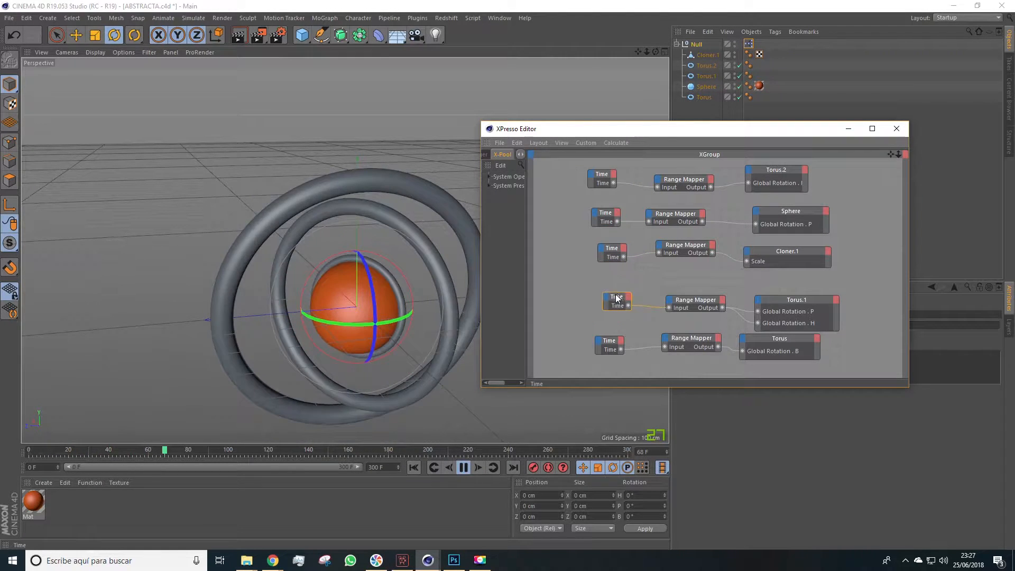
drag(813, 299, 804, 291)
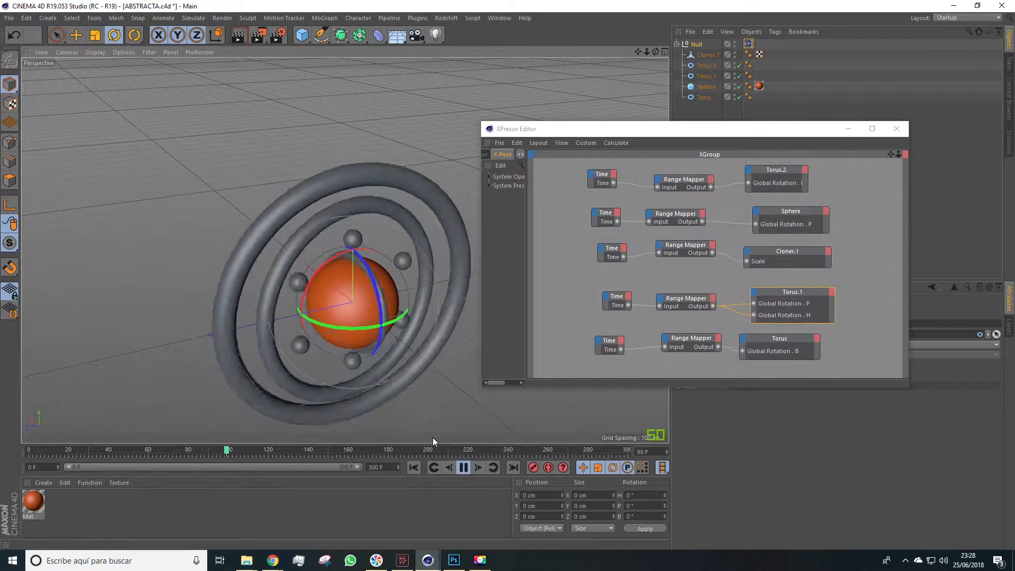
Switch to the browser and examine the Abstract Animation model on Sketchfab from several angles, including in full screen.
click(273, 561)
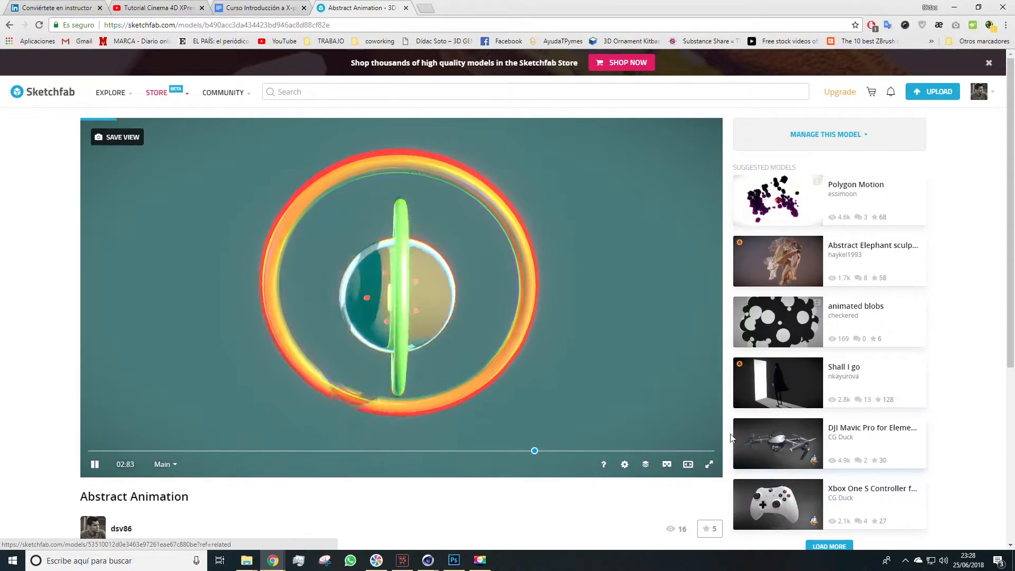
mouse_move(496, 334)
mouse_down()
mouse_move(524, 326)
mouse_move(537, 356)
mouse_move(405, 290)
mouse_move(430, 240)
mouse_up()
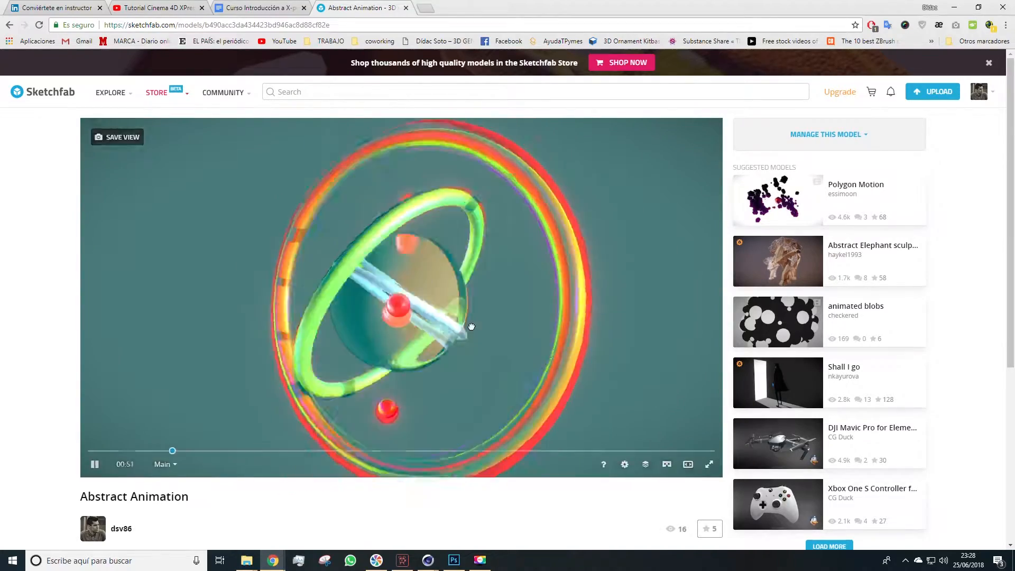
click(708, 464)
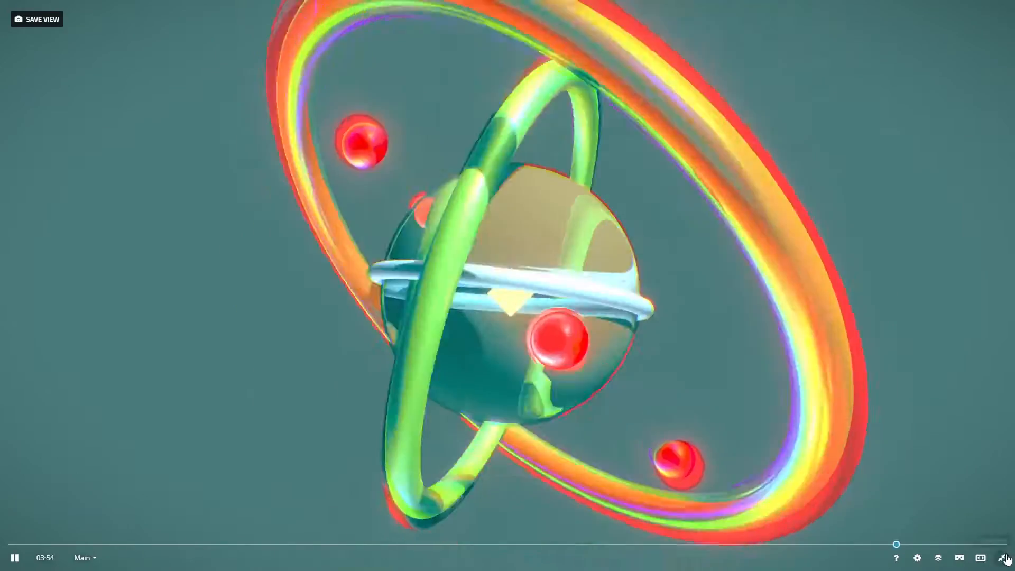
click(1002, 557)
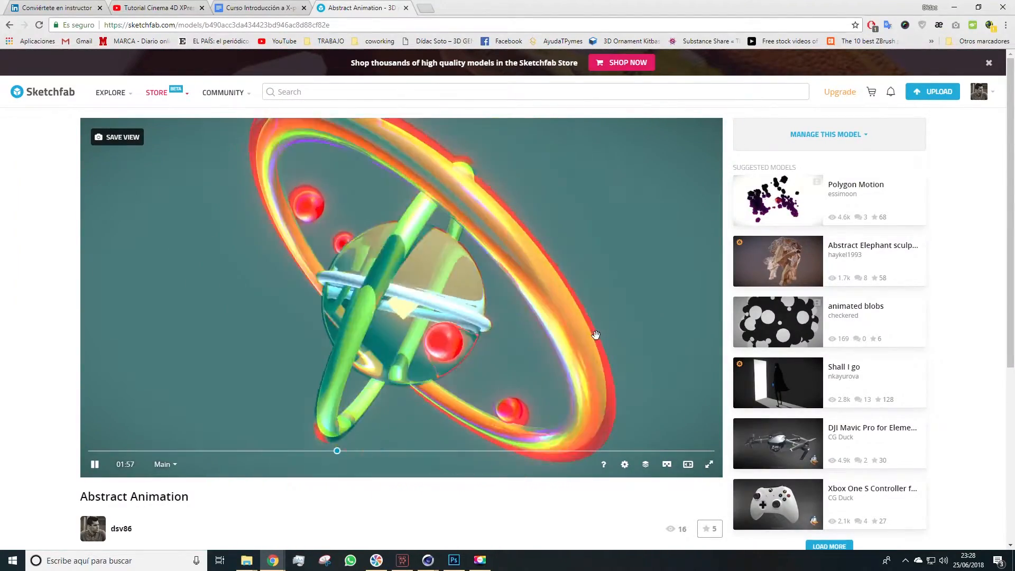
drag(544, 378, 537, 334)
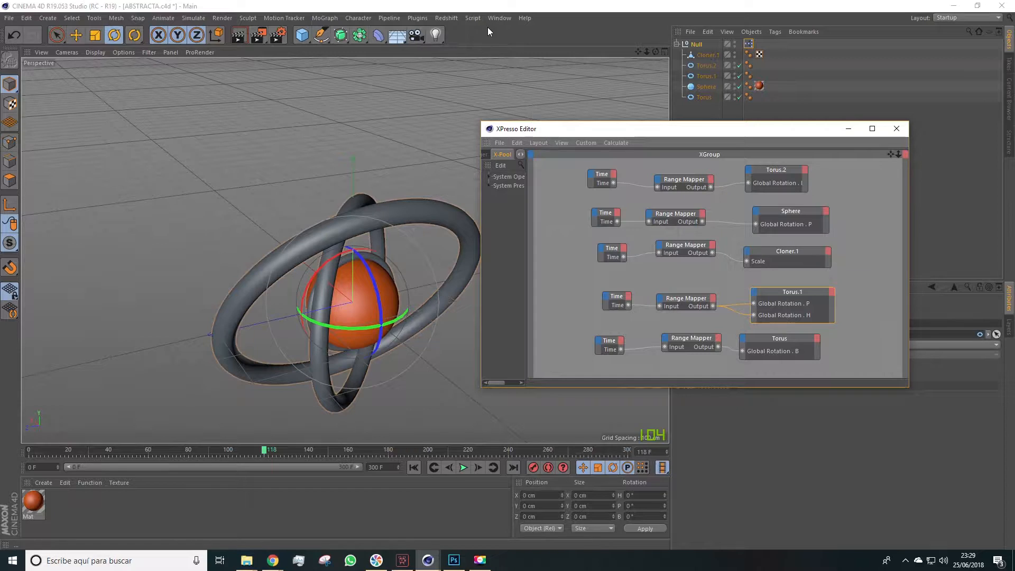
Return to Cinema 4D, switch to the PISTONES.c4d project and open the Null's XPresso graph beside the pistons.
click(497, 18)
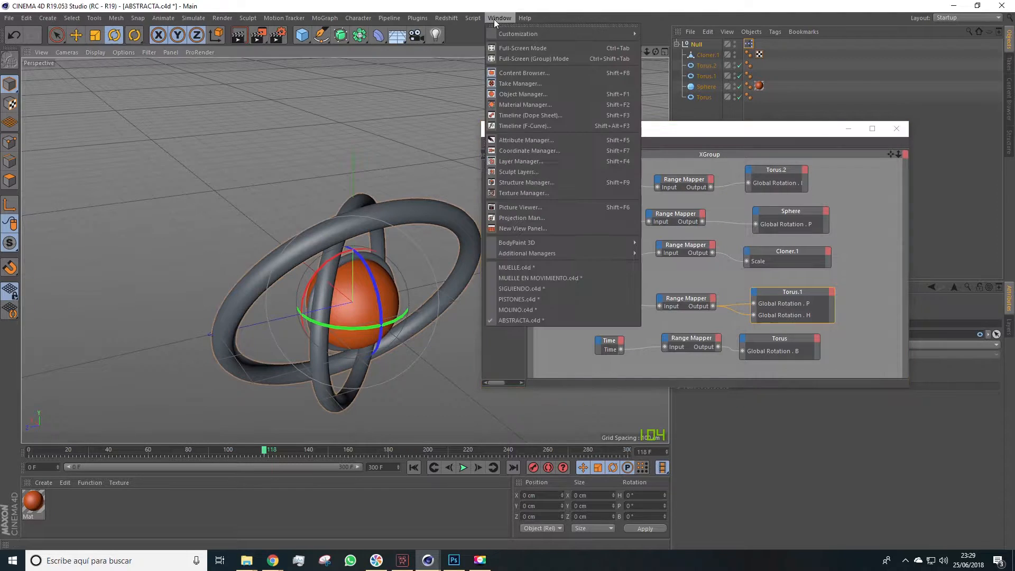
click(527, 299)
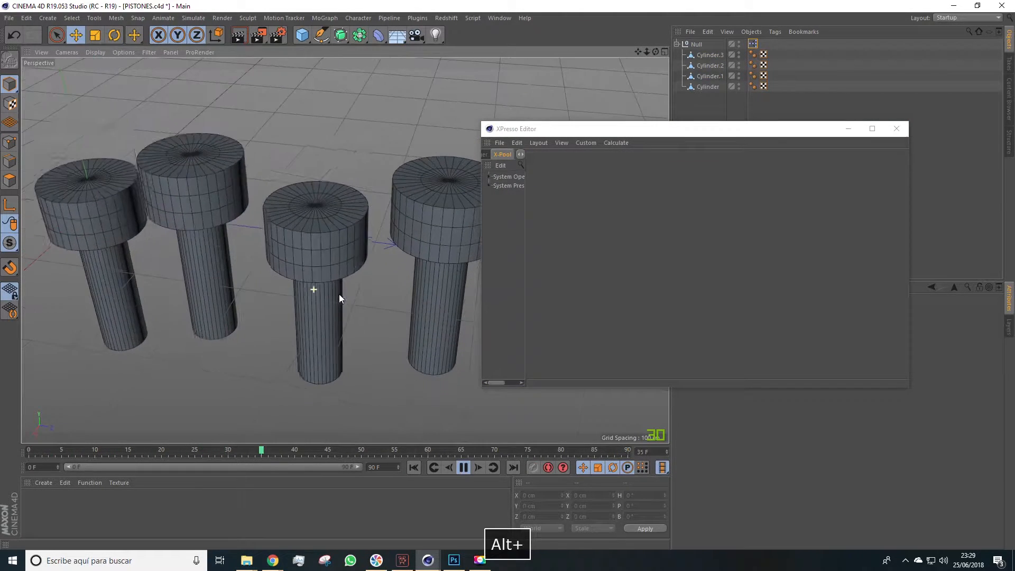
double_click(753, 44)
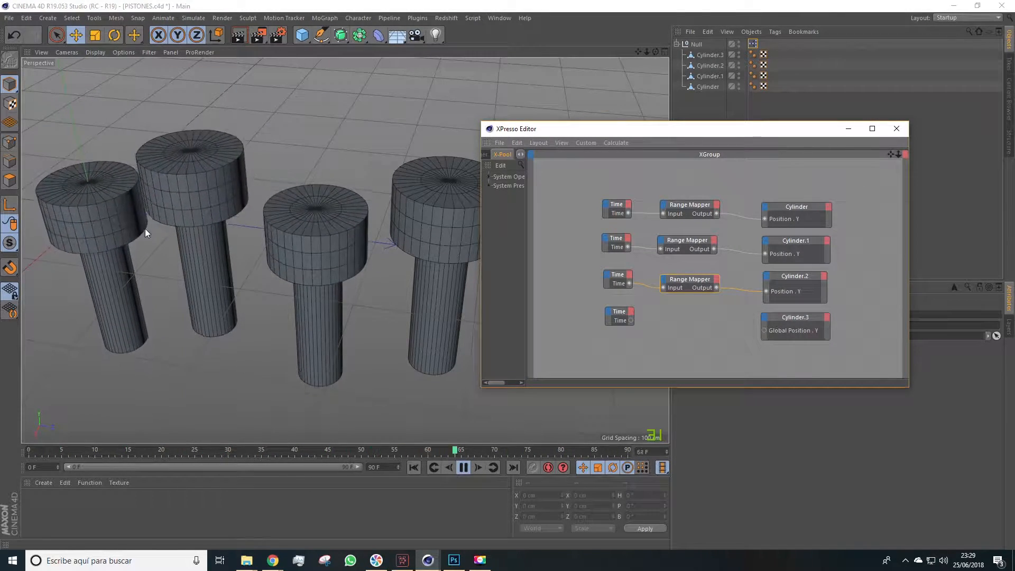
drag(578, 130, 613, 142)
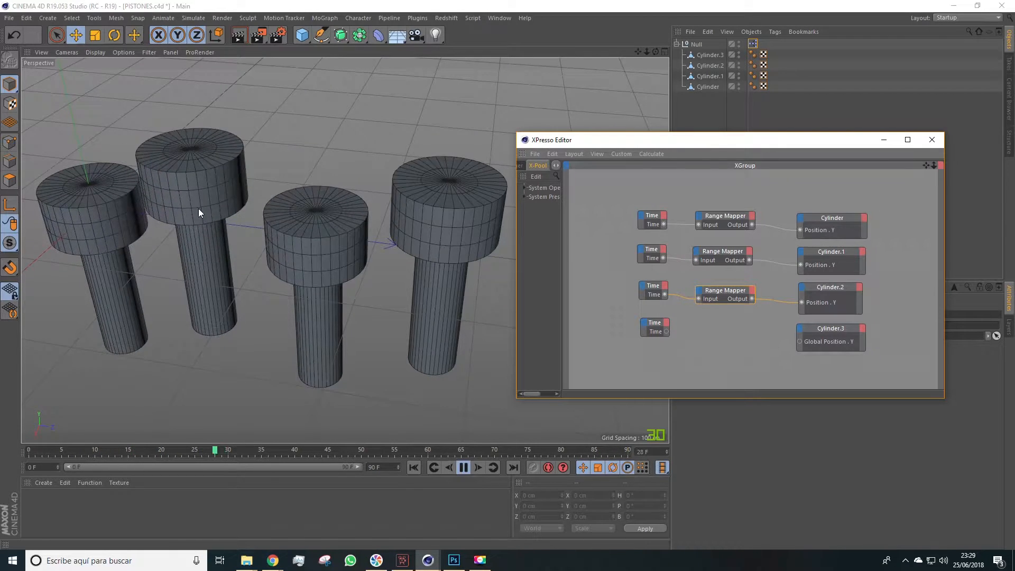
Duplicate the Cylinder.1 row's Range Mapper node, place the copy beside the fourth Time node and feed it from that Time output.
click(711, 222)
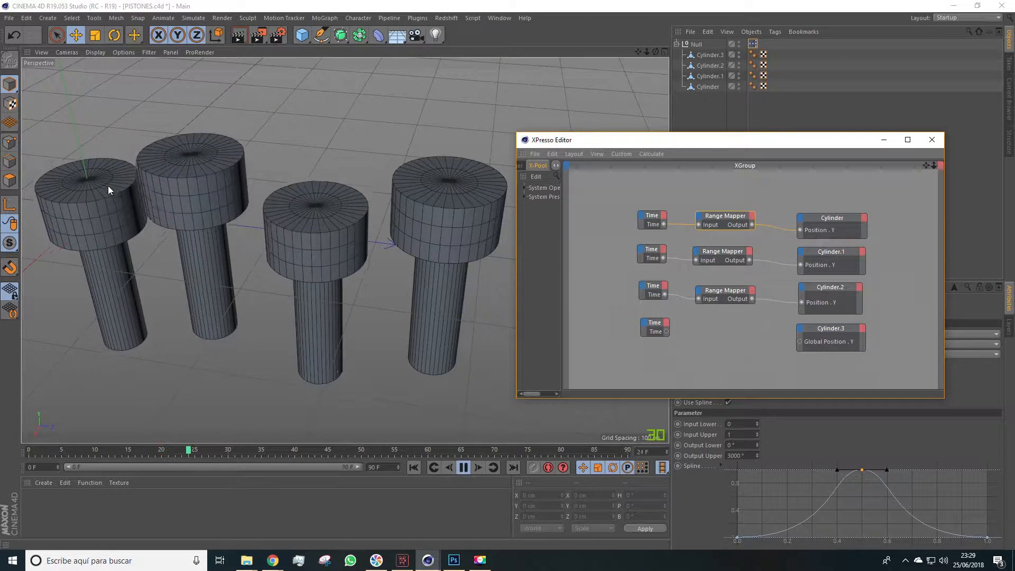
click(720, 255)
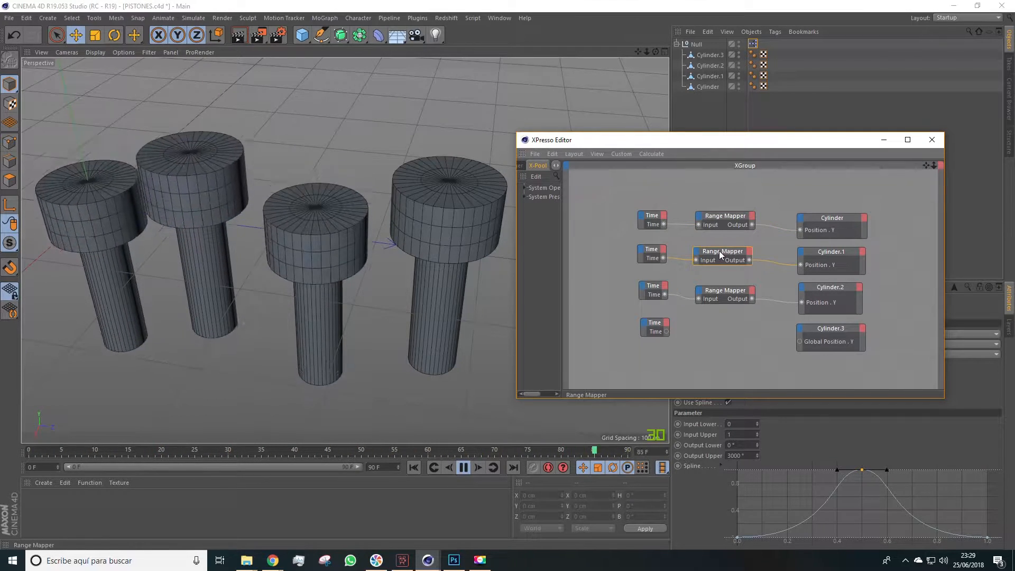
key(ctrl+c)
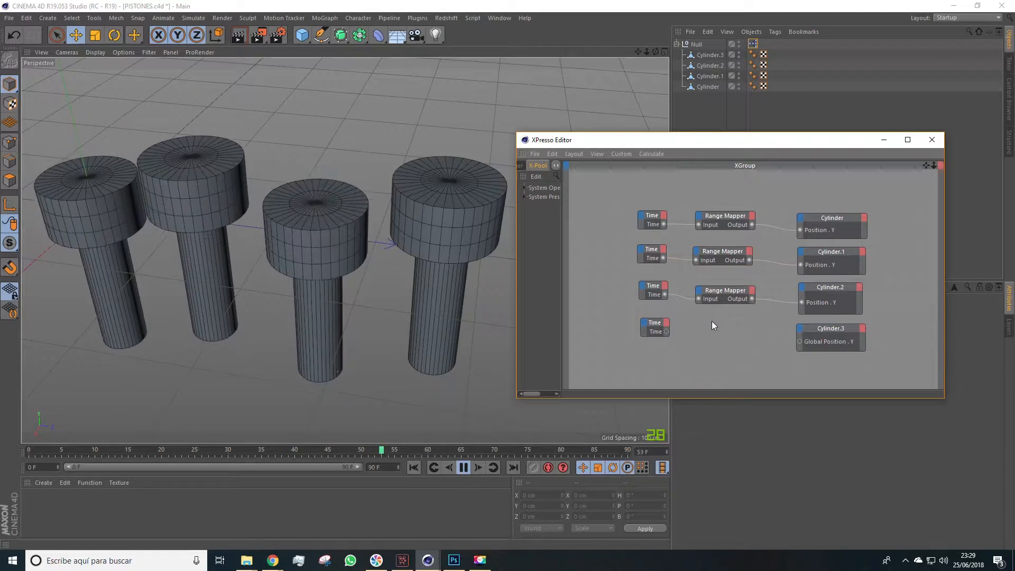
key(ctrl+v)
drag(725, 257, 696, 333)
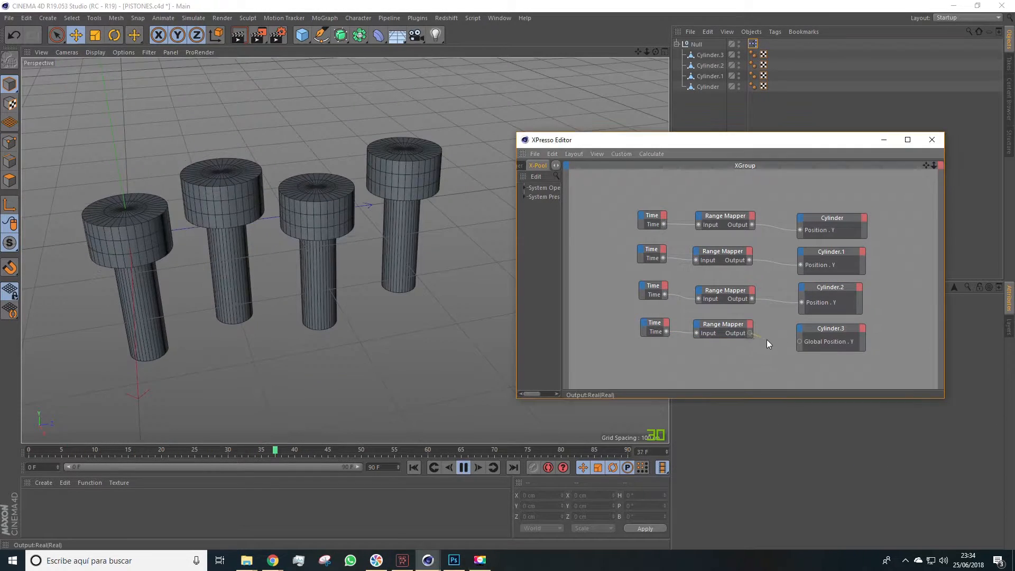
Replace the Cylinder.3 target node with a new Cylinder.3 node using a Position . Y input, and drive it from the fourth Range Mapper.
drag(766, 339, 771, 343)
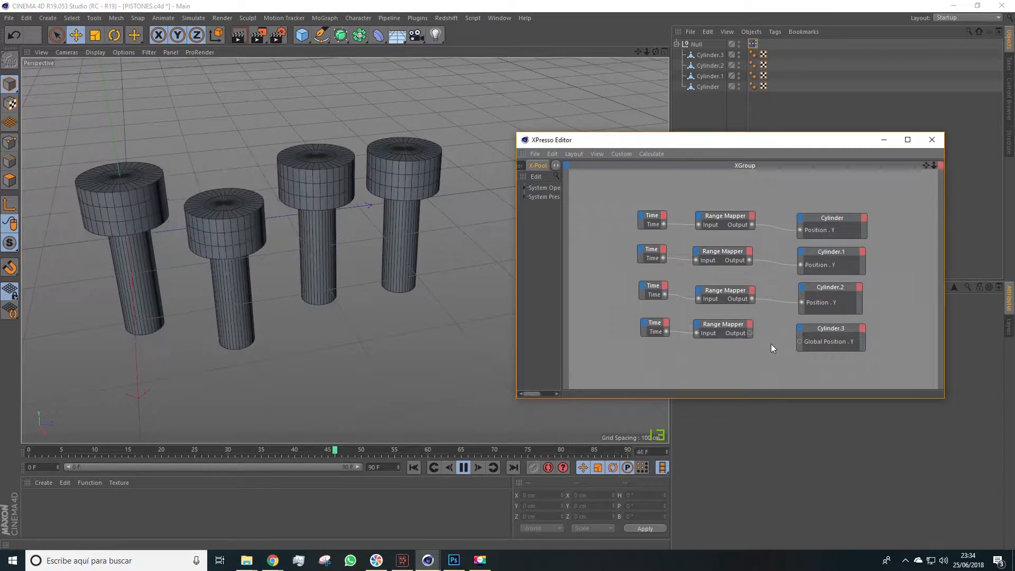
click(812, 331)
key(Delete)
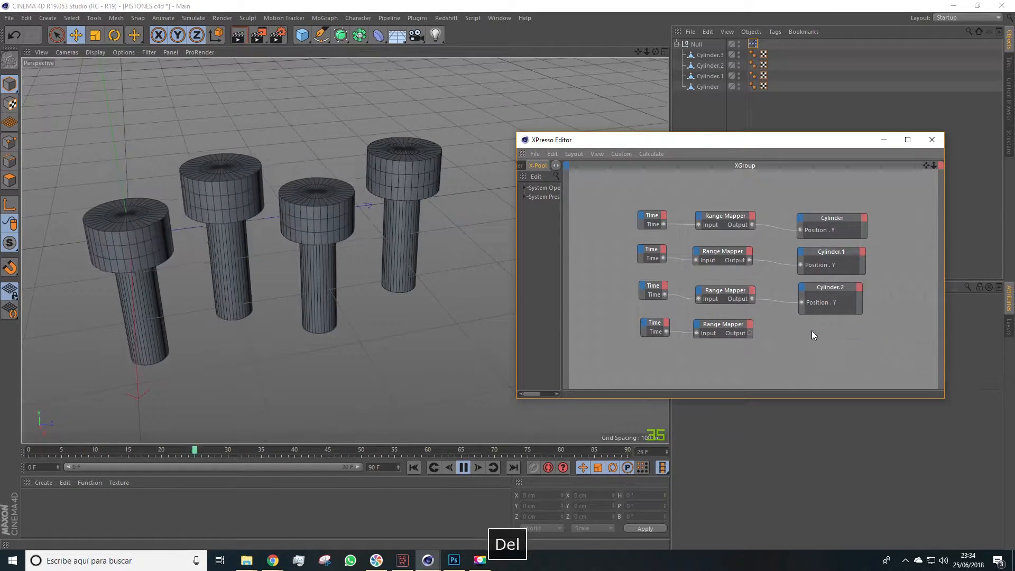
click(713, 57)
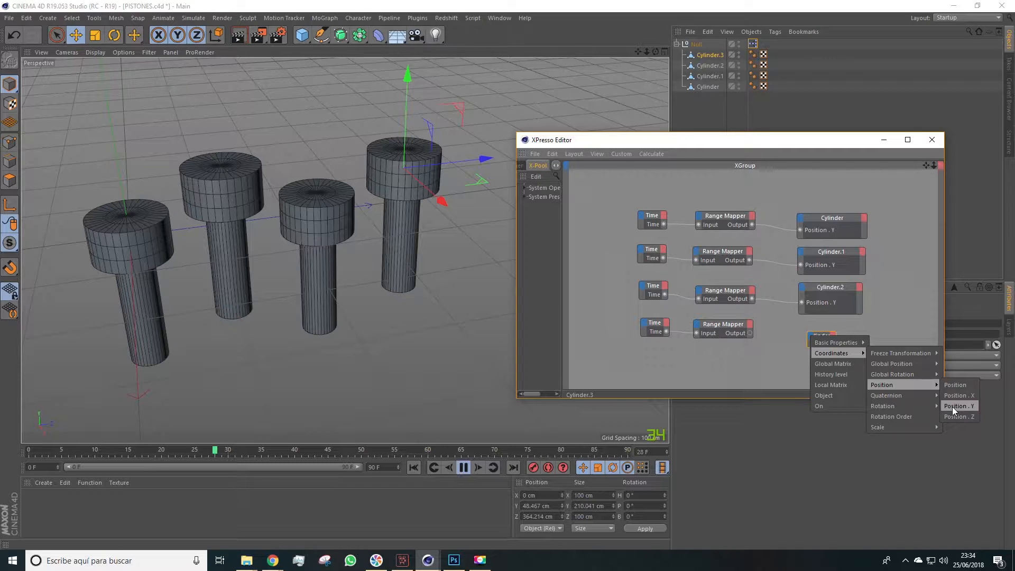
click(953, 407)
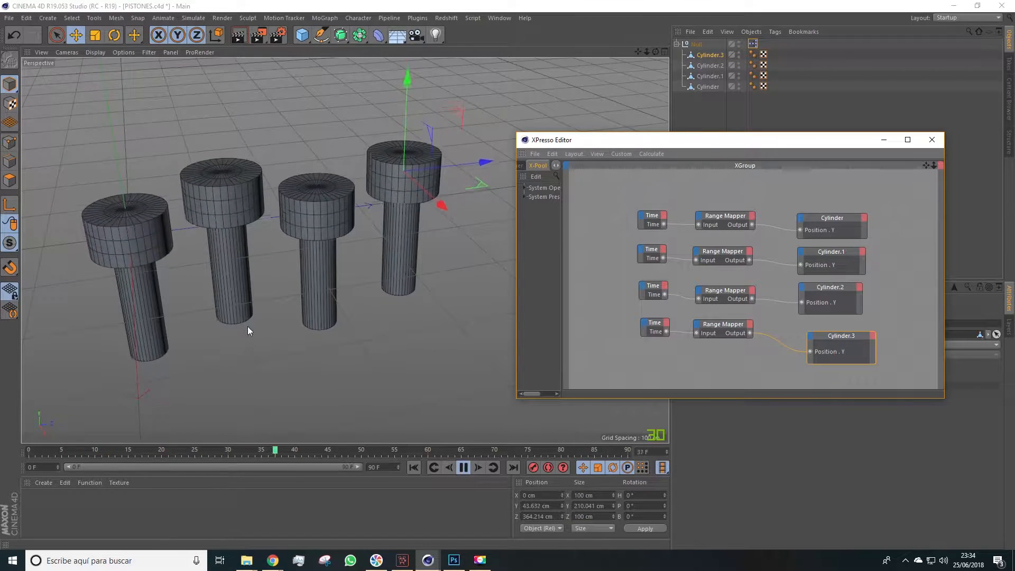
alt+drag(353, 303, 545, 282)
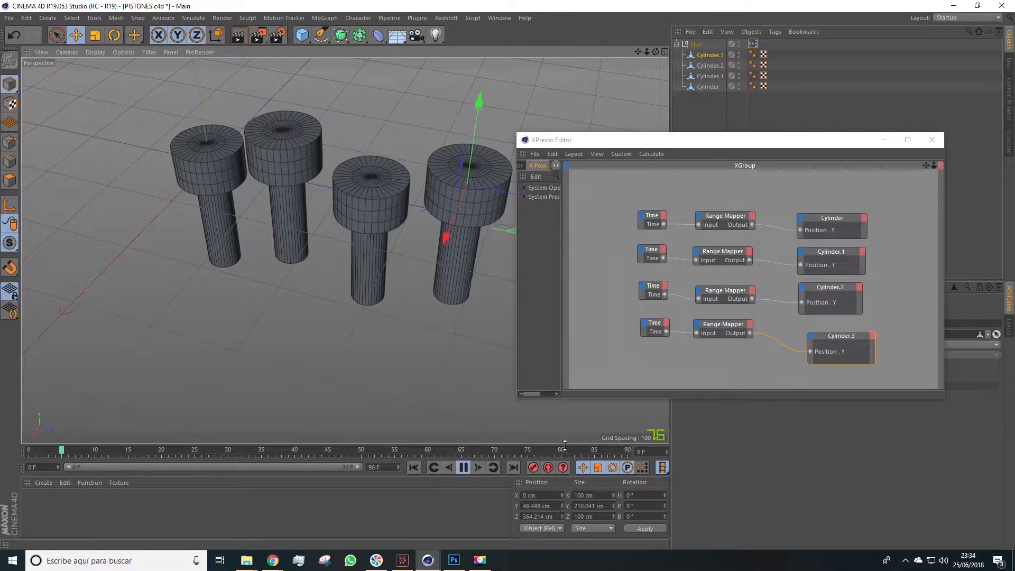
click(463, 467)
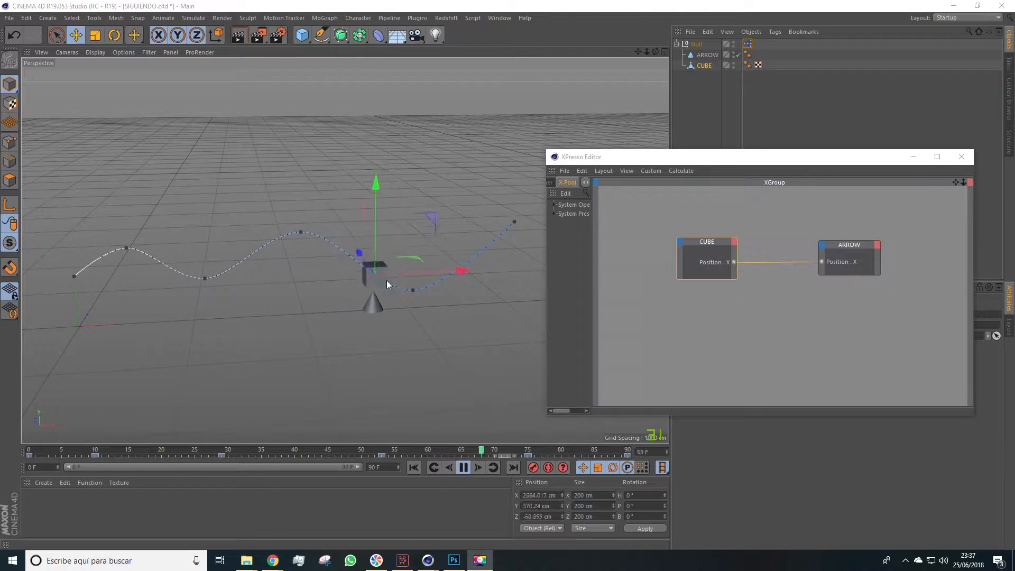
In the SIGUIENDO.c4d project, stop playback and scrub to frame 58 to examine how the ARROW follows the CUBE.
click(463, 467)
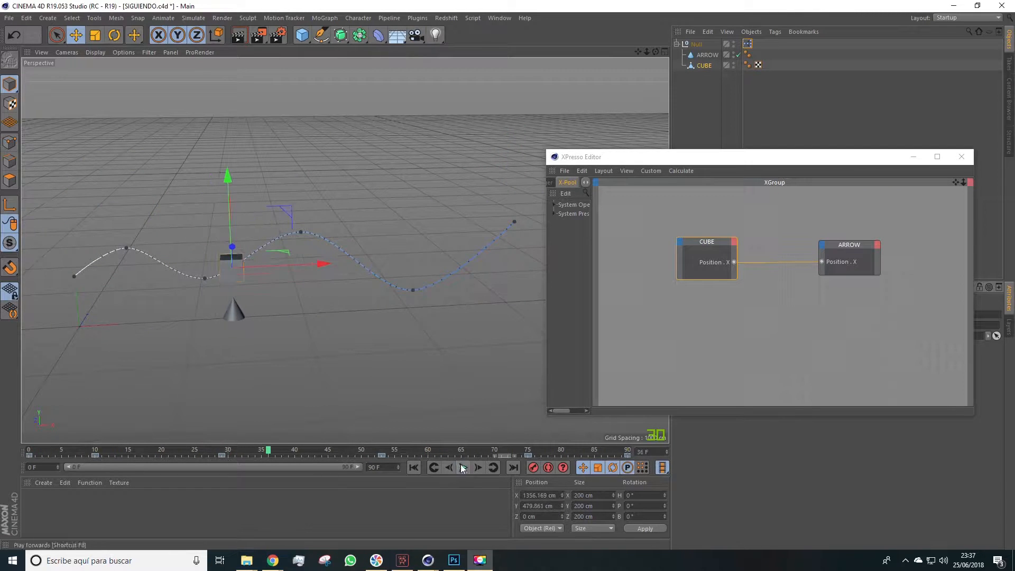
mouse_move(273, 451)
mouse_down()
mouse_move(90, 451)
mouse_move(281, 438)
mouse_move(415, 448)
mouse_up()
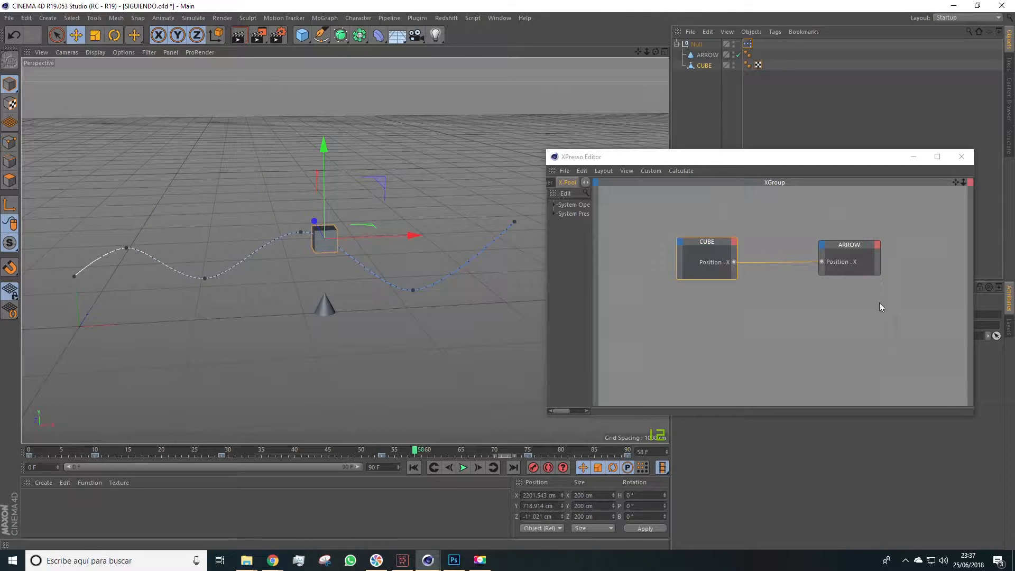
drag(807, 163, 660, 189)
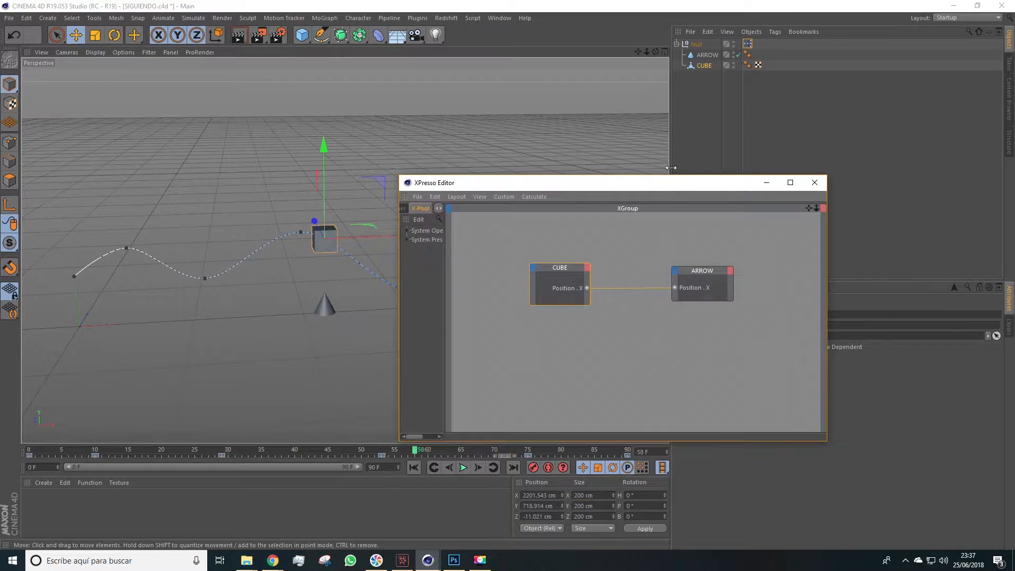
Close the XPresso graph and delete the Null's XPresso tag and the animated CUBE object.
click(816, 183)
click(747, 44)
key(Delete)
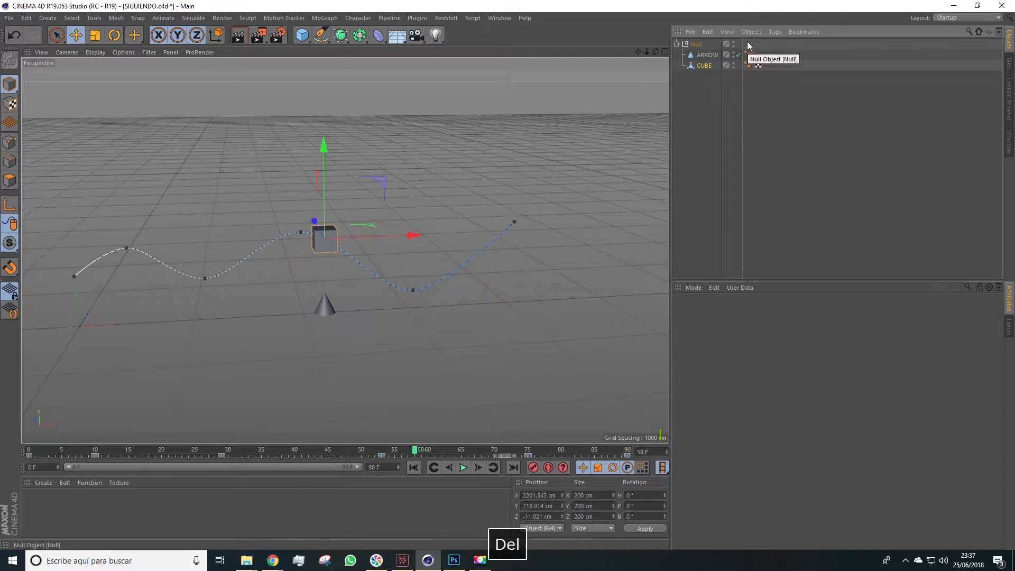
click(703, 65)
key(Delete)
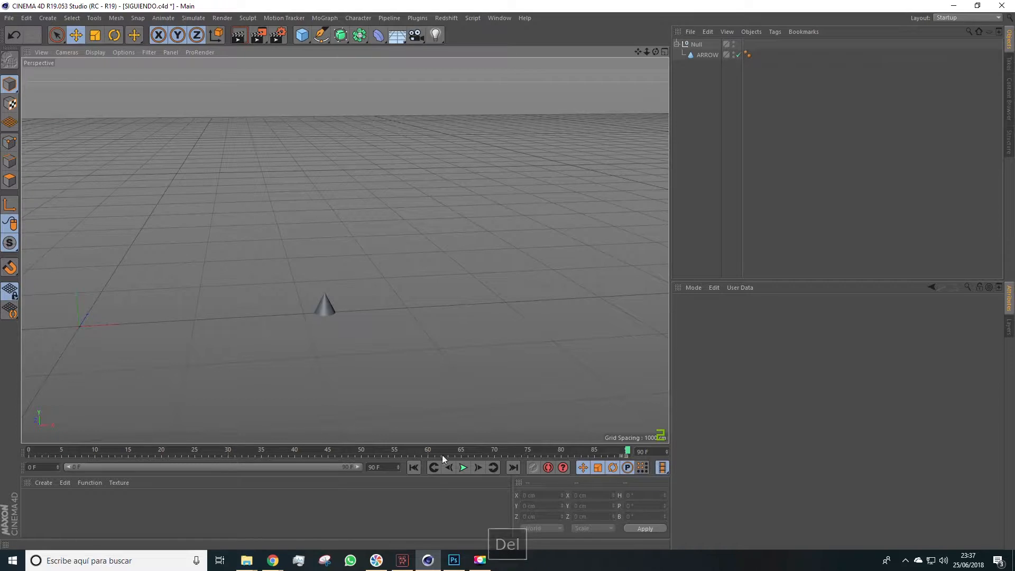
key(ctrl+z)
click(704, 65)
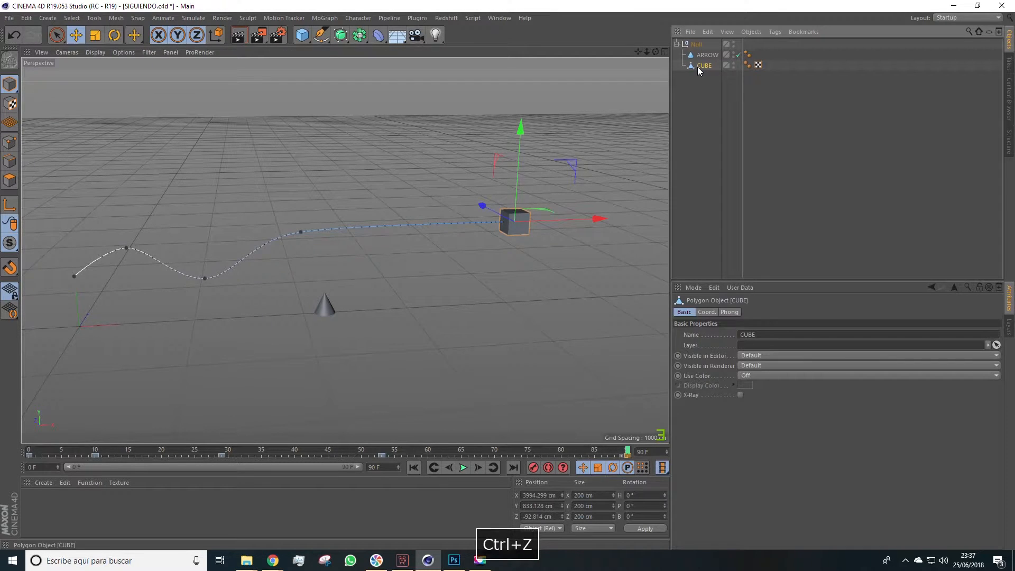
key(Delete)
Add a Cube raised to about 464 cm in Y and record its starting keyframe at frame 0 with automatic keyframing enabled.
drag(299, 40, 398, 46)
drag(69, 235, 64, 185)
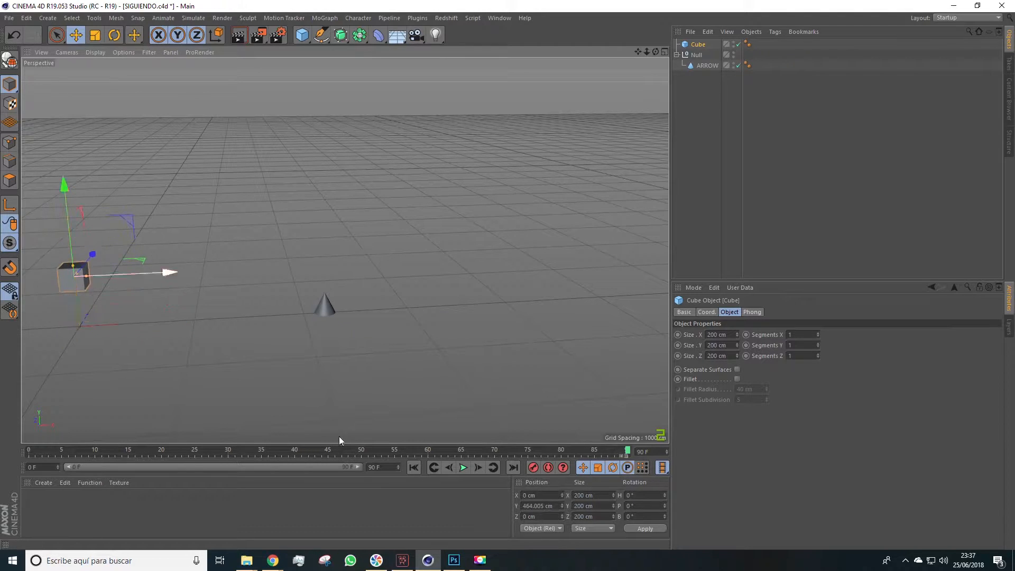
click(548, 468)
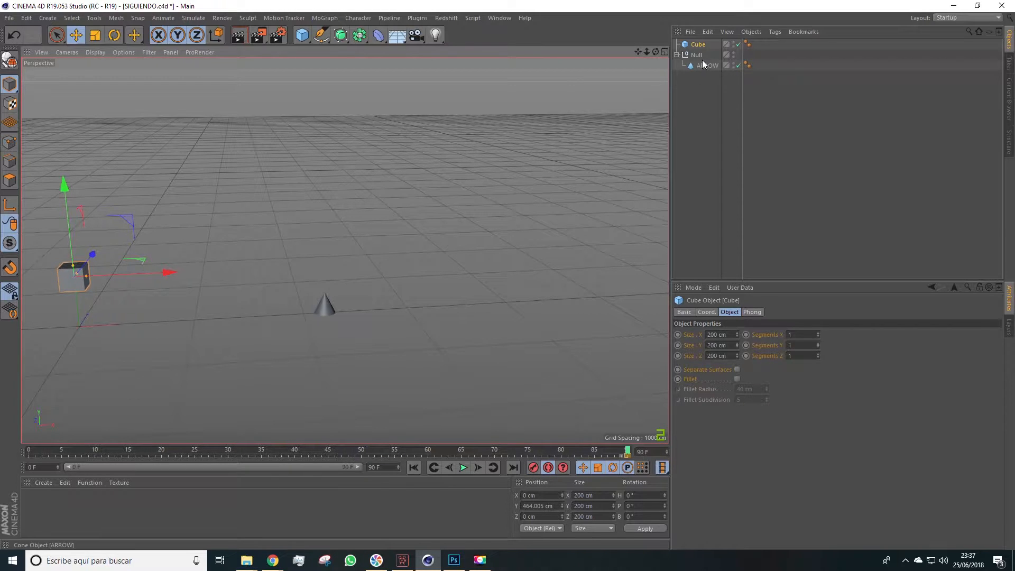
mouse_move(628, 457)
mouse_down()
mouse_move(563, 467)
mouse_move(25, 458)
mouse_up()
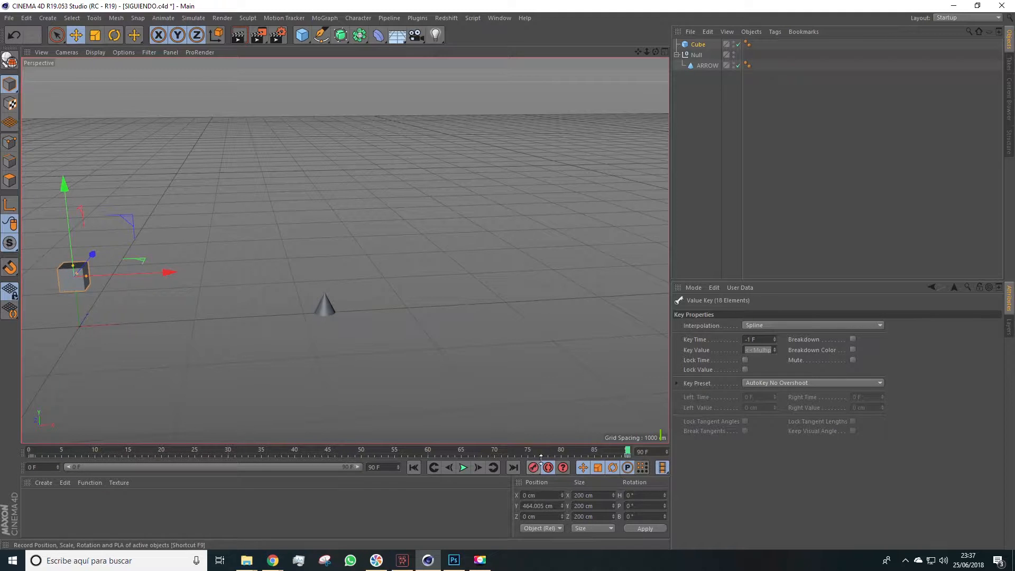
drag(627, 458, 33, 473)
click(30, 450)
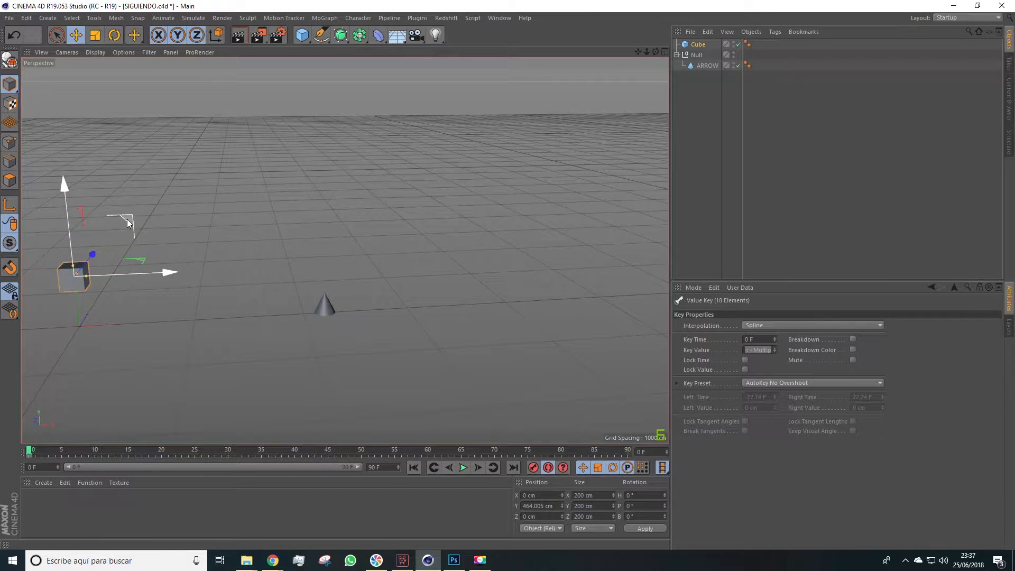
Keyframe the Cube at frame 15 near X 1254, Y 1024 cm and at frame 31 near X 2134, Y 322 cm.
click(126, 449)
drag(127, 450, 129, 449)
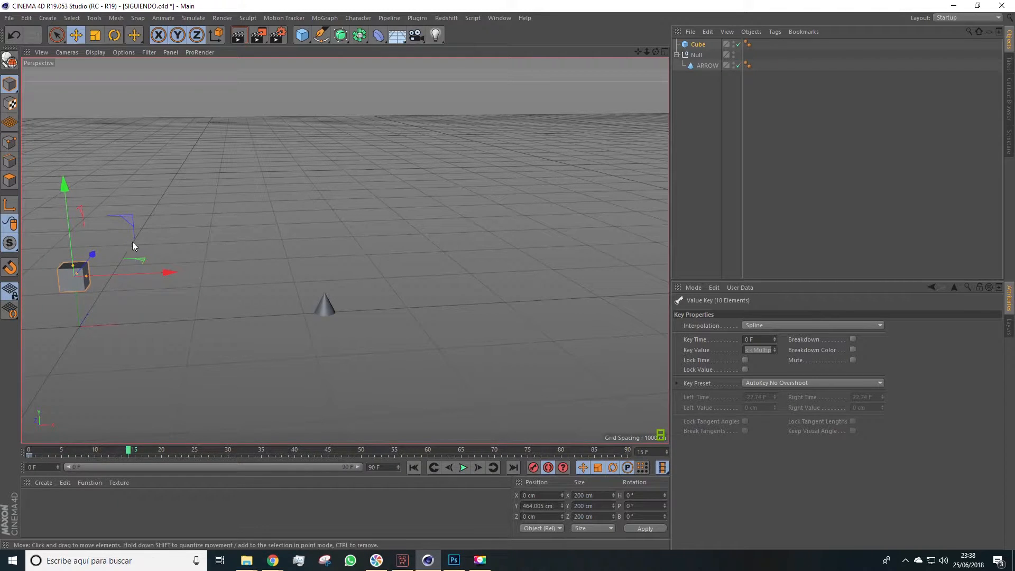
drag(128, 220, 273, 152)
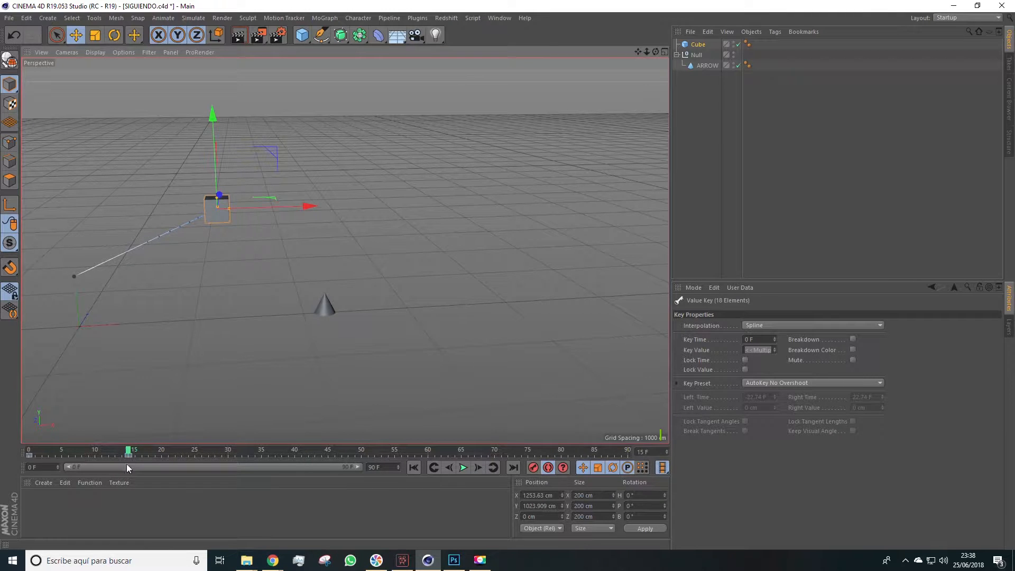
drag(129, 453, 186, 453)
drag(282, 165, 374, 225)
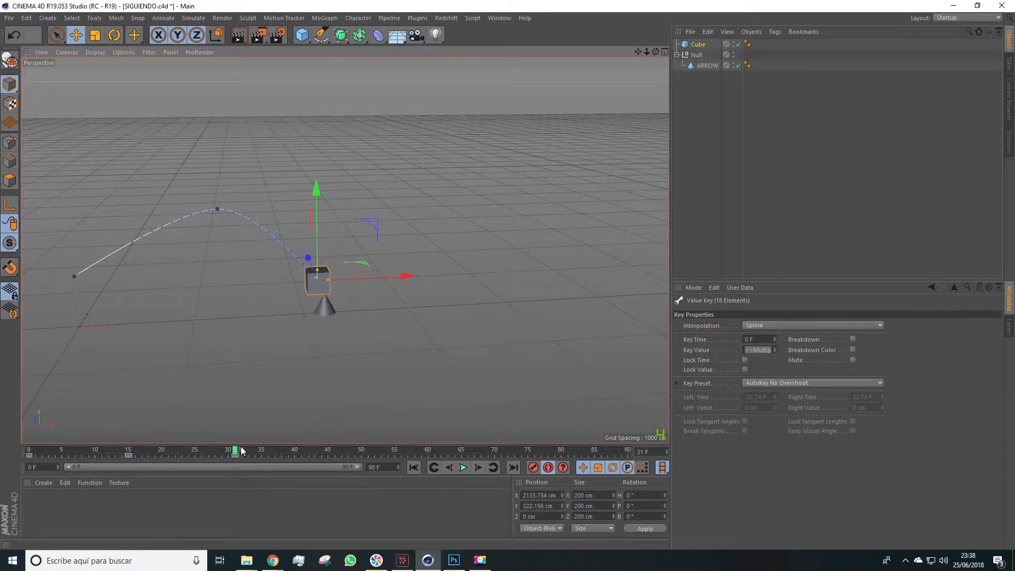
Extend the Cube's wave path with keyframes at frames 45 (up), 68 (down) and 90, ending near X 5156, Y 1031 cm.
drag(242, 451, 320, 463)
drag(364, 262, 479, 138)
drag(328, 450, 480, 450)
drag(474, 138, 566, 261)
drag(487, 456, 627, 451)
drag(566, 226, 681, 142)
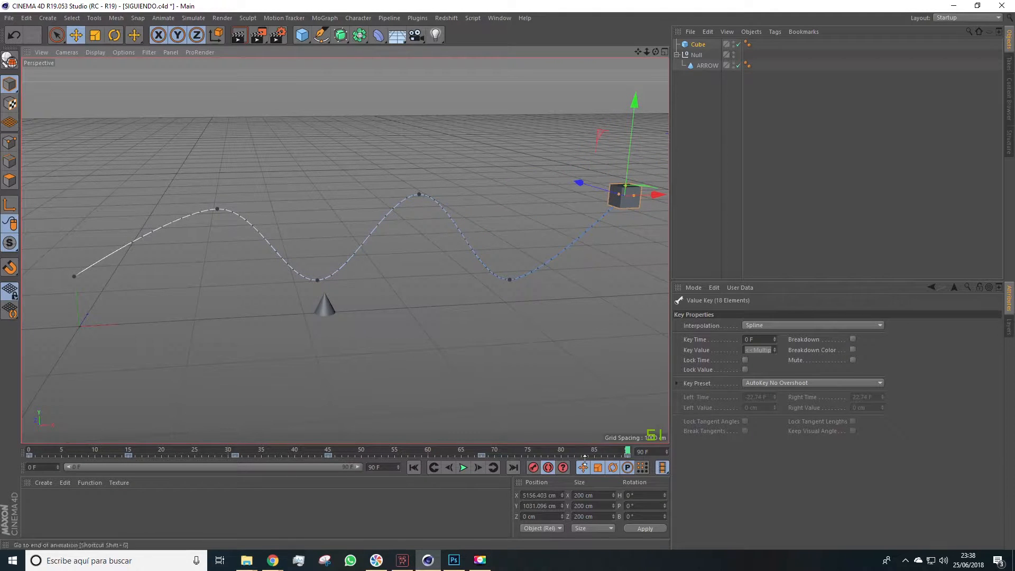
Play the Cube's wave animation from the start, return to frame 0 and check the ARROW cone.
drag(611, 452, 34, 453)
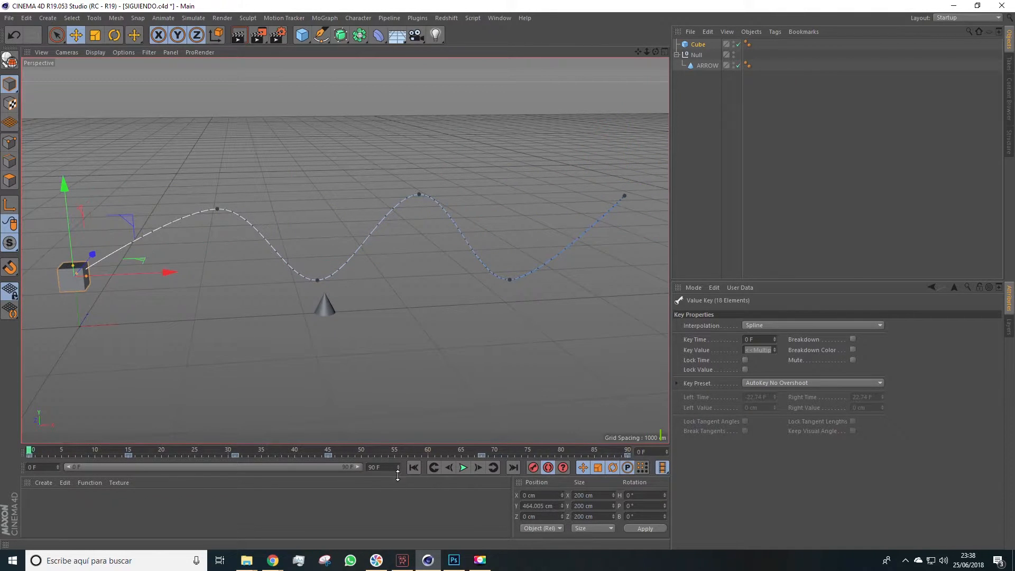
click(463, 468)
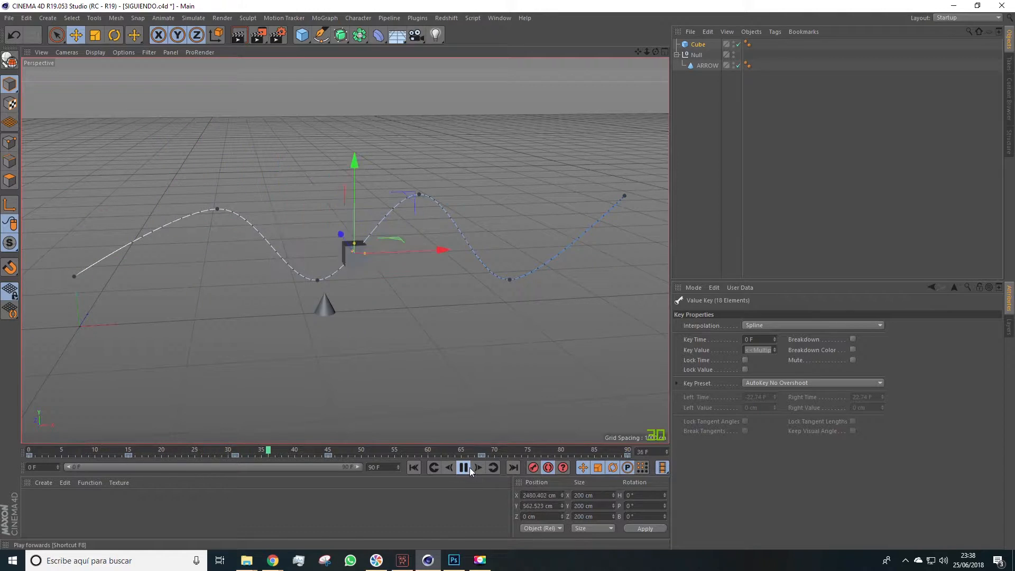
click(464, 467)
drag(429, 453, 37, 424)
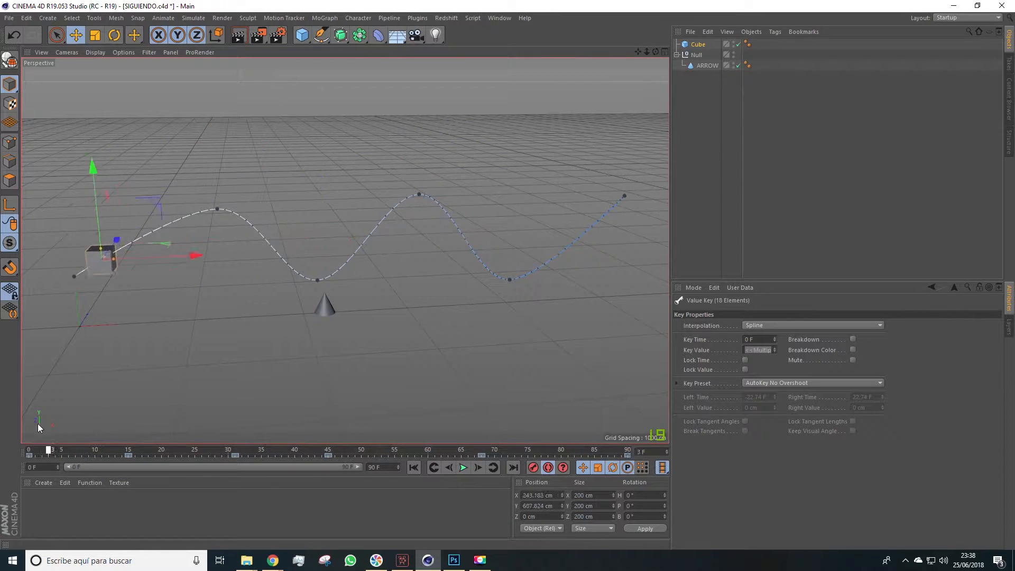
click(321, 312)
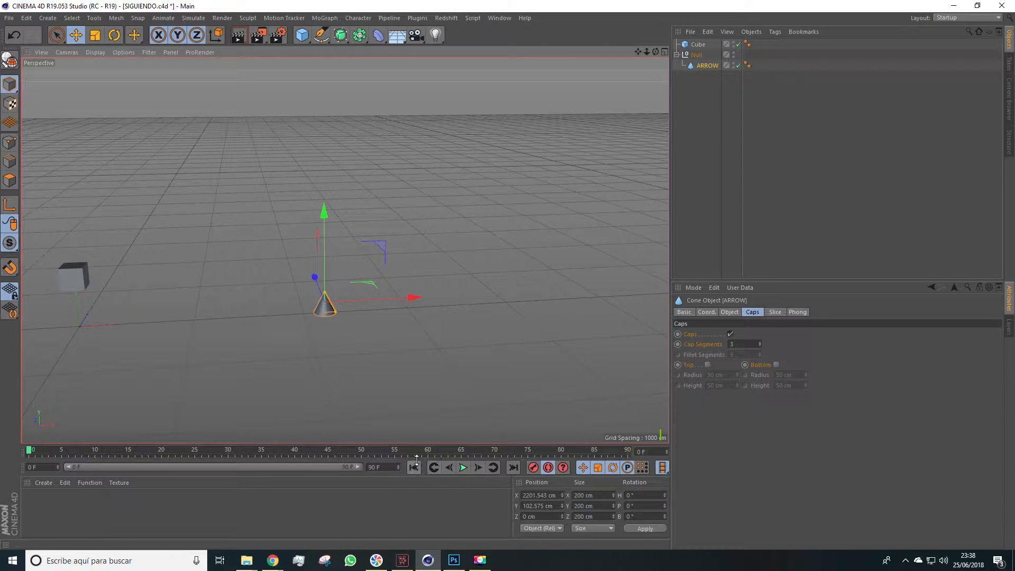
click(681, 182)
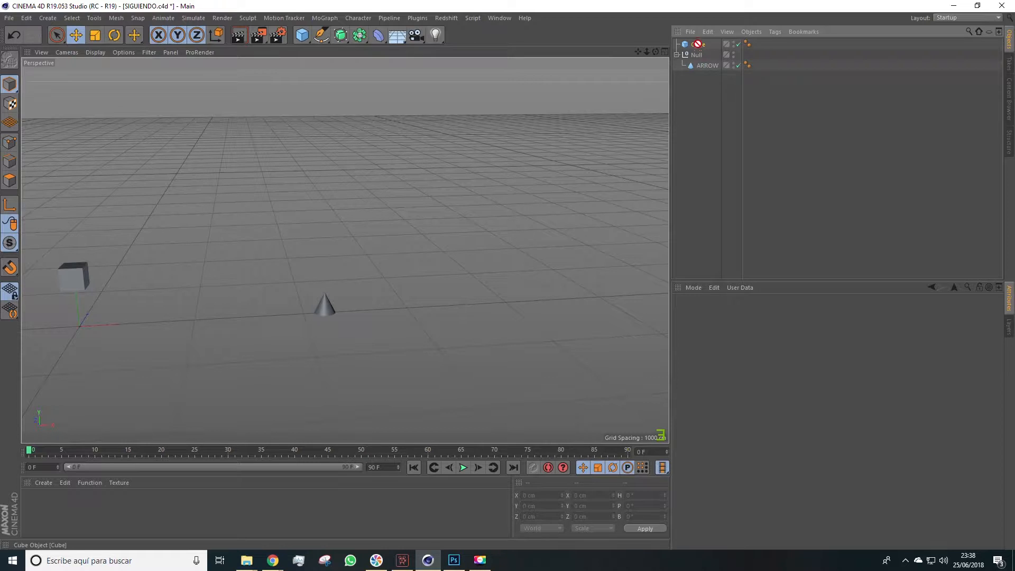
Replace the old Null with a new Null and make the Cube and ARROW objects its children.
drag(704, 66, 698, 51)
click(693, 65)
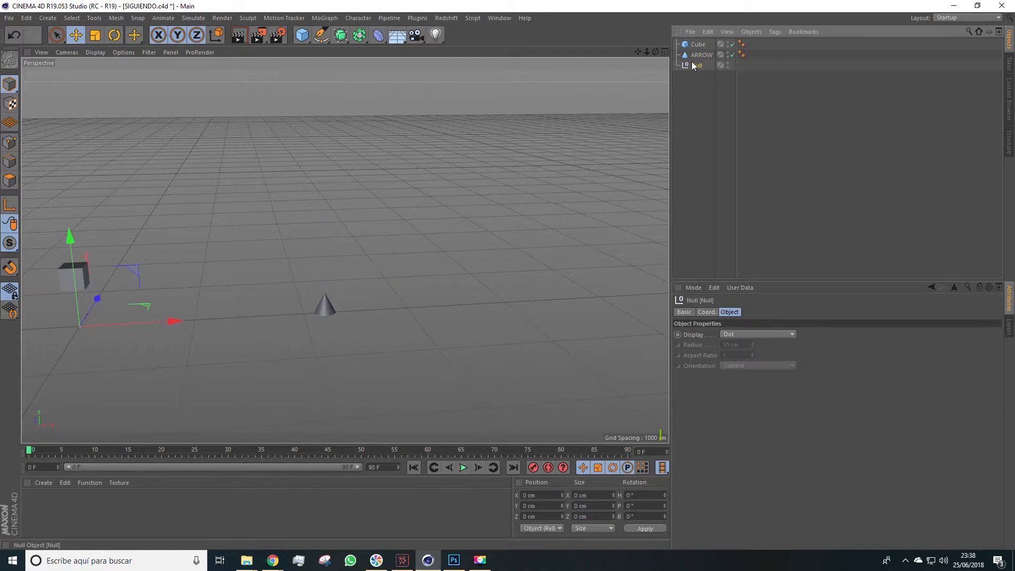
key(Delete)
drag(303, 36, 345, 59)
click(693, 66)
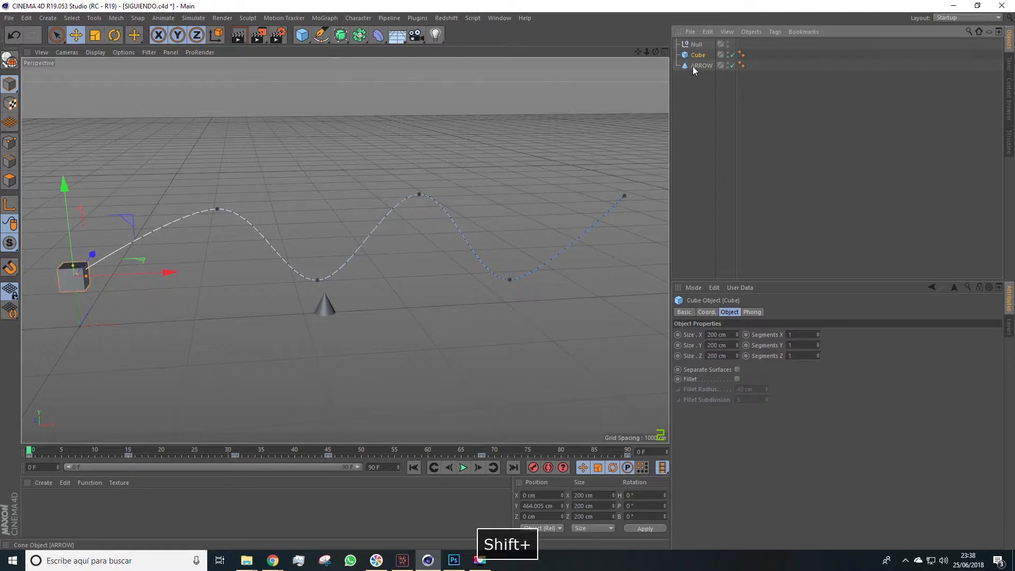
shift+click(695, 57)
drag(694, 58, 697, 45)
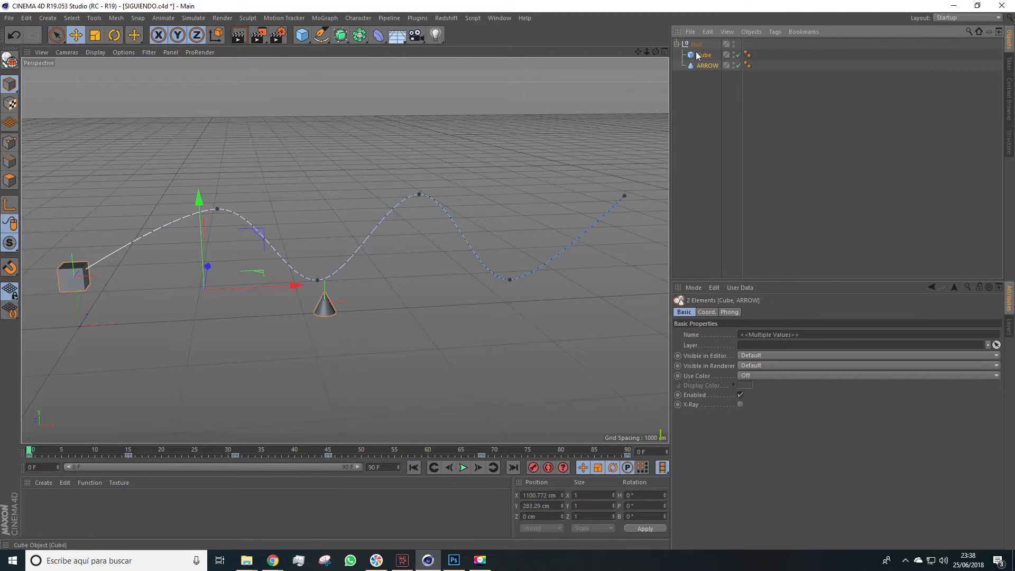
Add an XPresso tag to the Null that contains the Cube and ARROW.
click(697, 47)
right_click(697, 47)
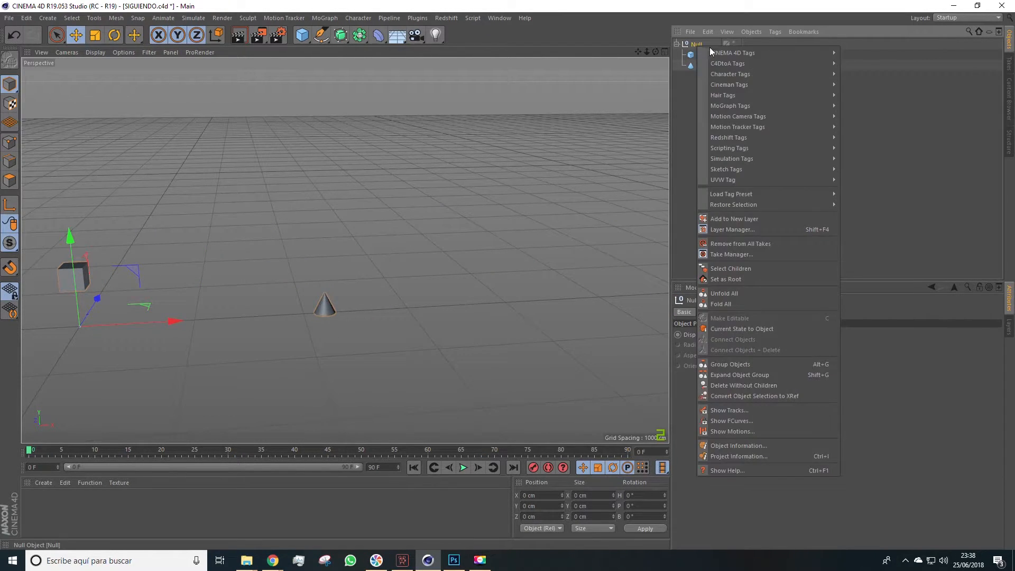
mouse_move(796, 53)
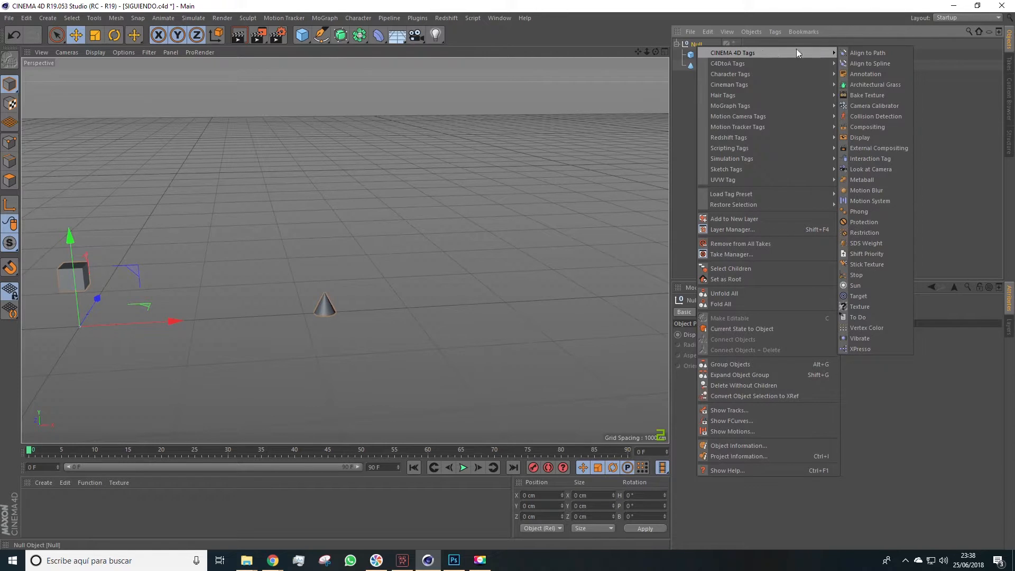
click(855, 349)
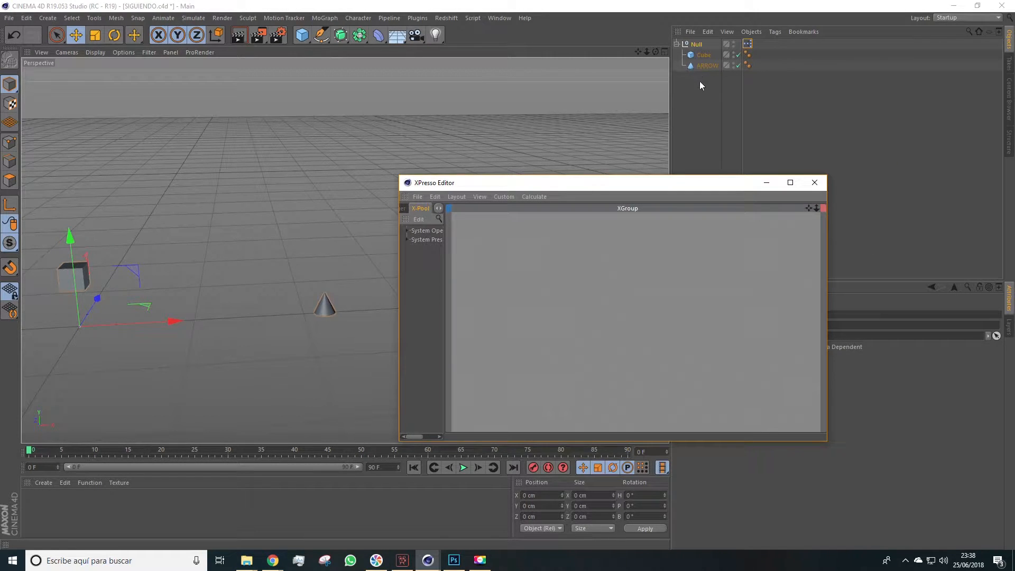
Add the Cube and ARROW objects as nodes in the XPresso Editor.
click(707, 65)
ctrl+click(704, 56)
drag(707, 65, 718, 304)
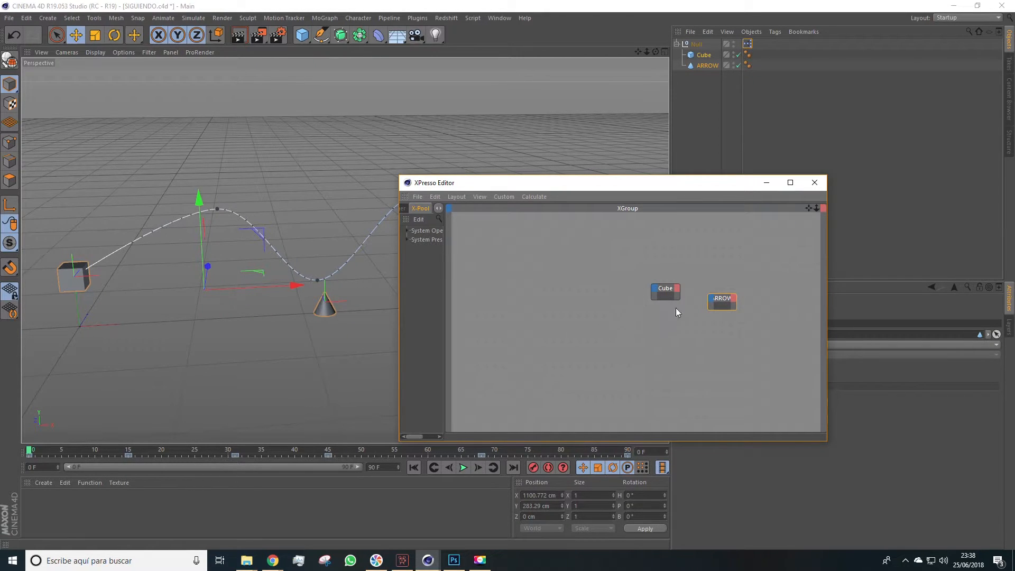
Space the Cube and ARROW nodes apart, with Cube on the left, and enlarge both for added ports.
drag(661, 296, 497, 300)
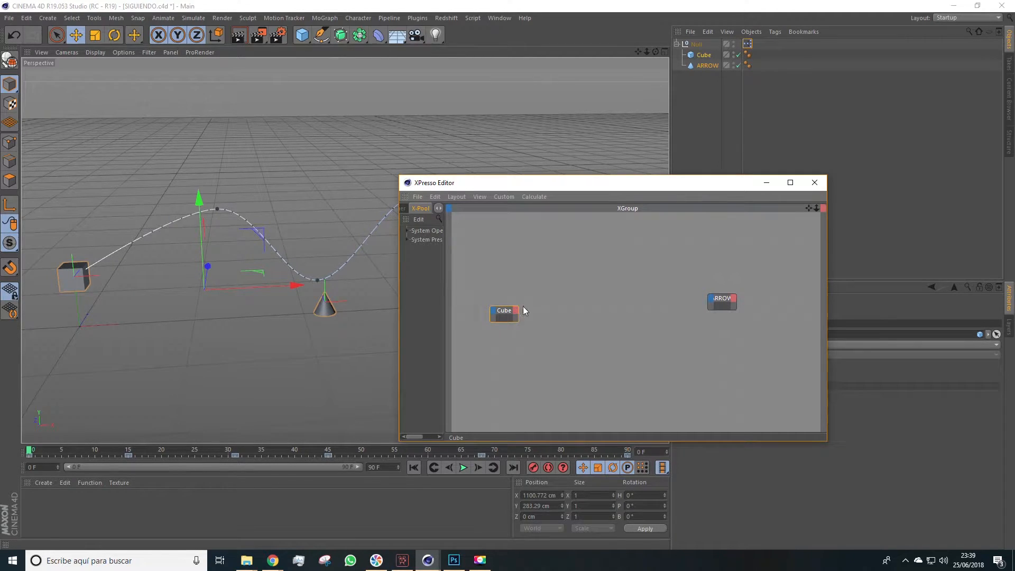
drag(713, 304, 715, 312)
drag(501, 321, 586, 332)
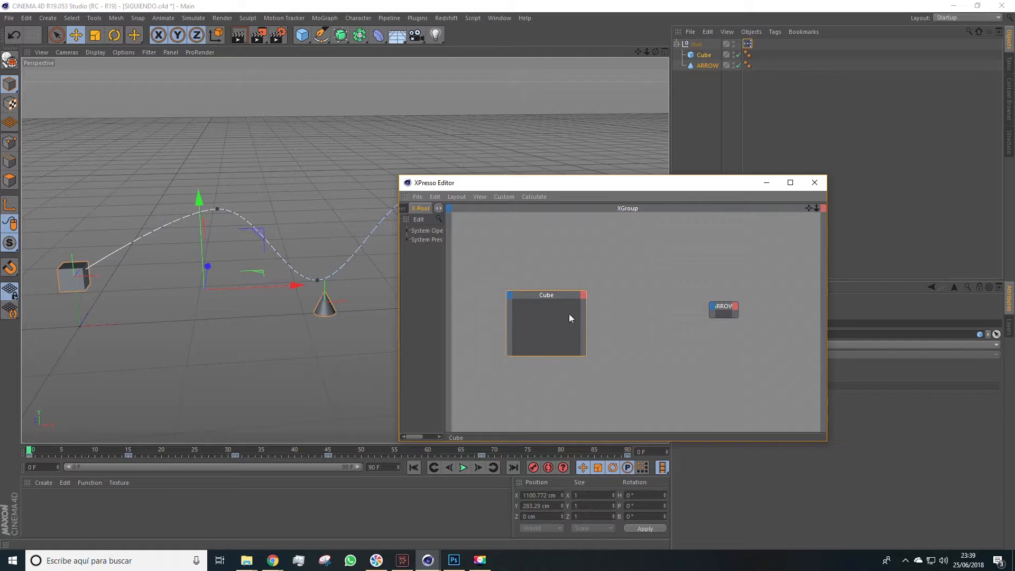
drag(727, 316, 775, 342)
drag(710, 331, 729, 291)
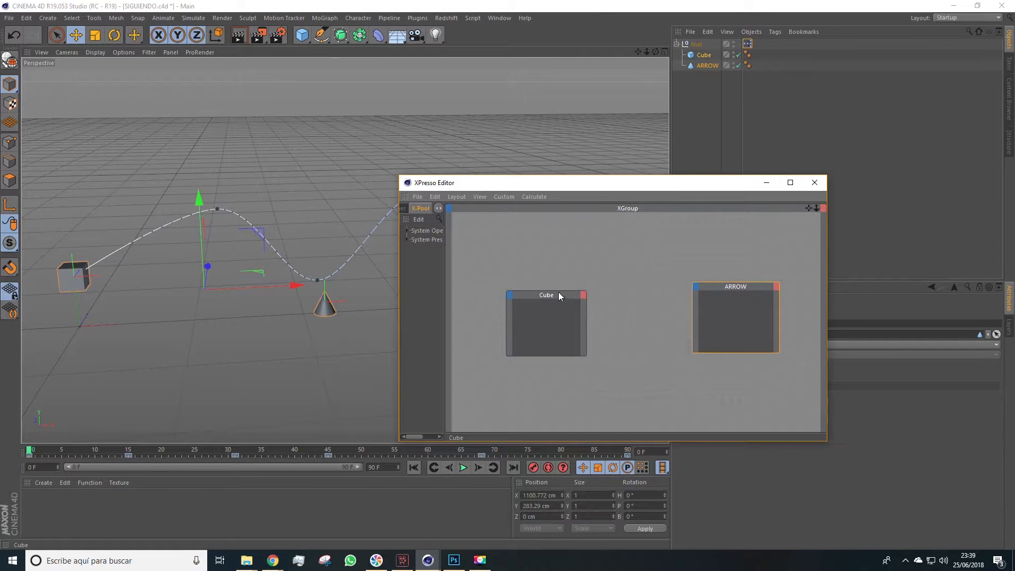
drag(558, 294, 553, 281)
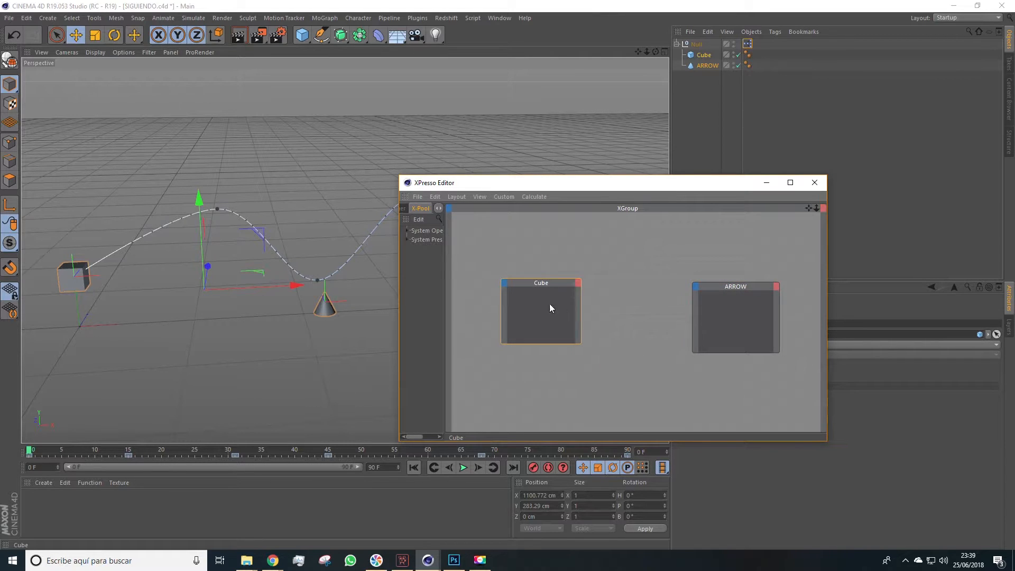
Add a Position X output port to the Cube node.
click(578, 283)
mouse_move(603, 300)
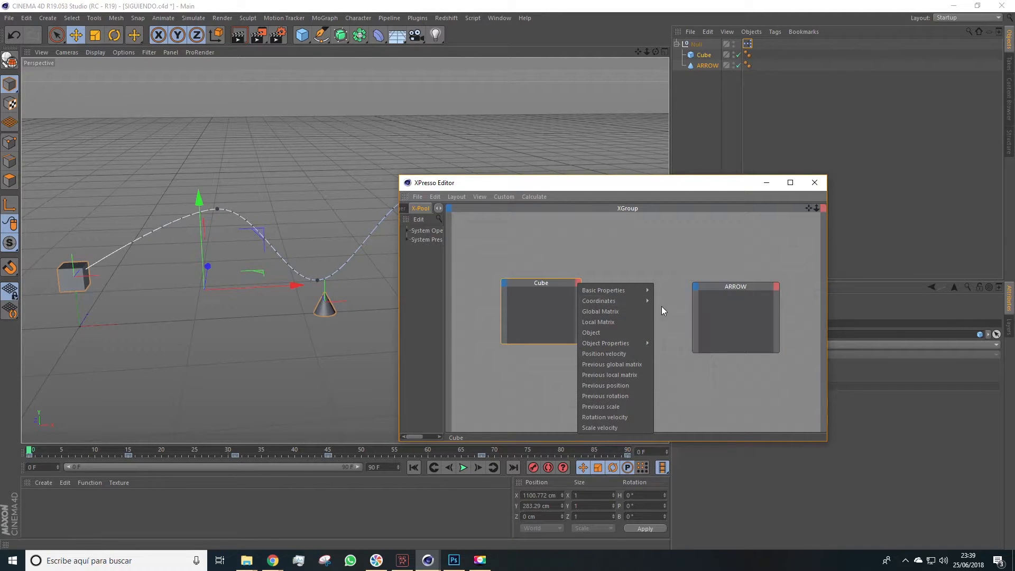
mouse_move(681, 335)
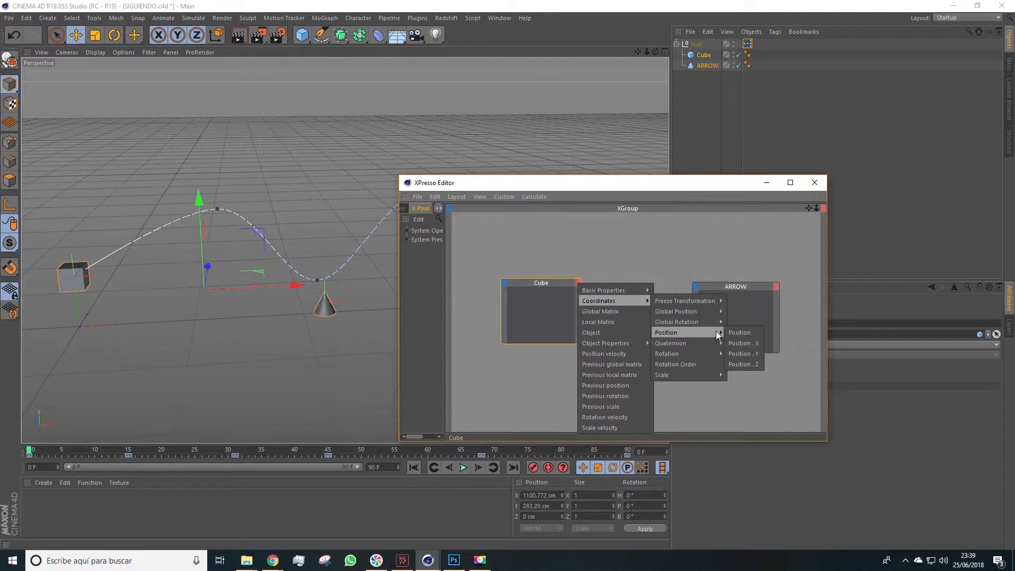
click(744, 343)
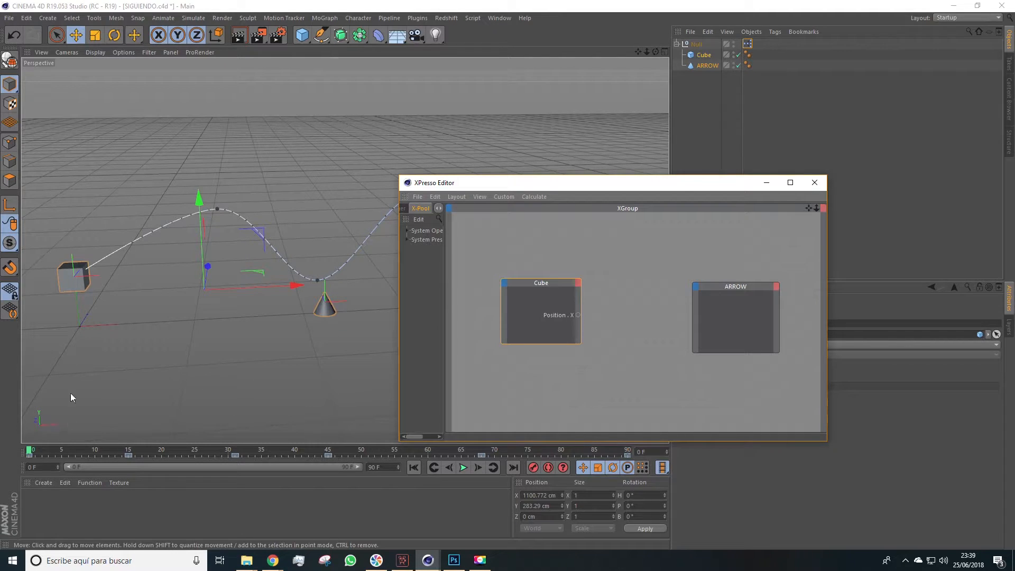
Add a Position X input port to the ARROW node and connect the Cube's Position X output to it.
click(697, 289)
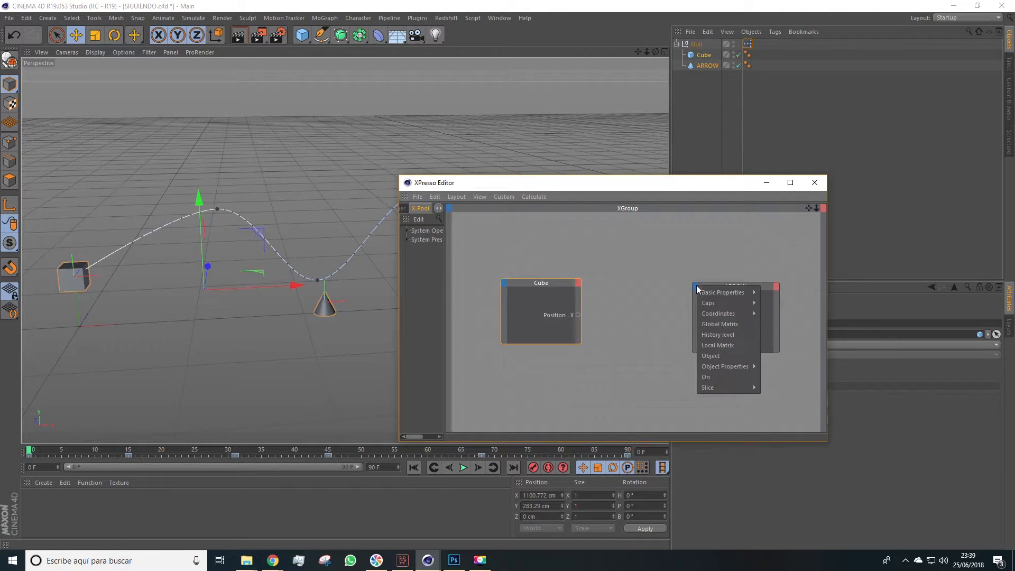
mouse_move(718, 294)
mouse_move(708, 313)
mouse_move(768, 345)
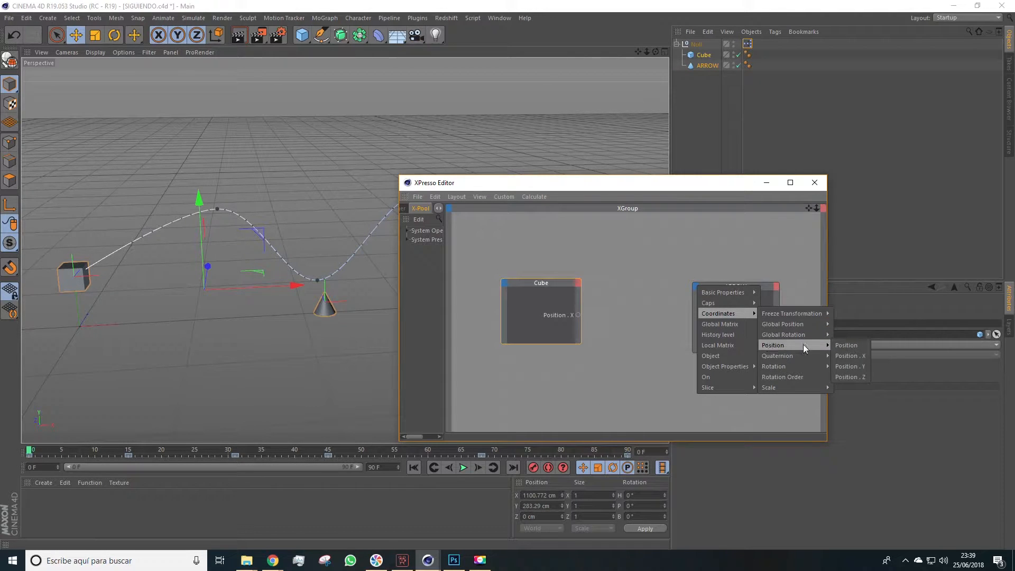
click(845, 352)
drag(727, 289, 737, 277)
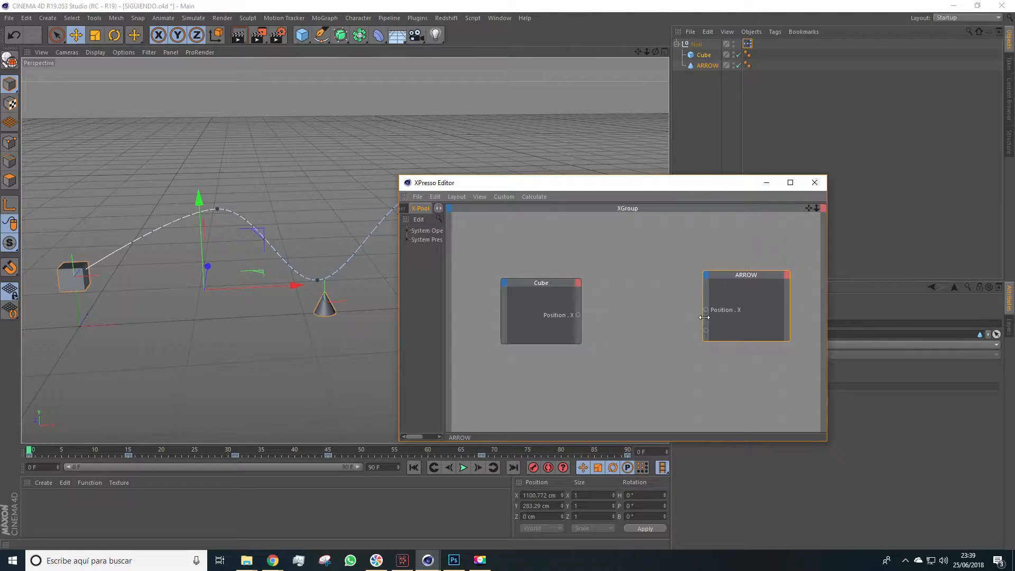
drag(694, 307, 706, 308)
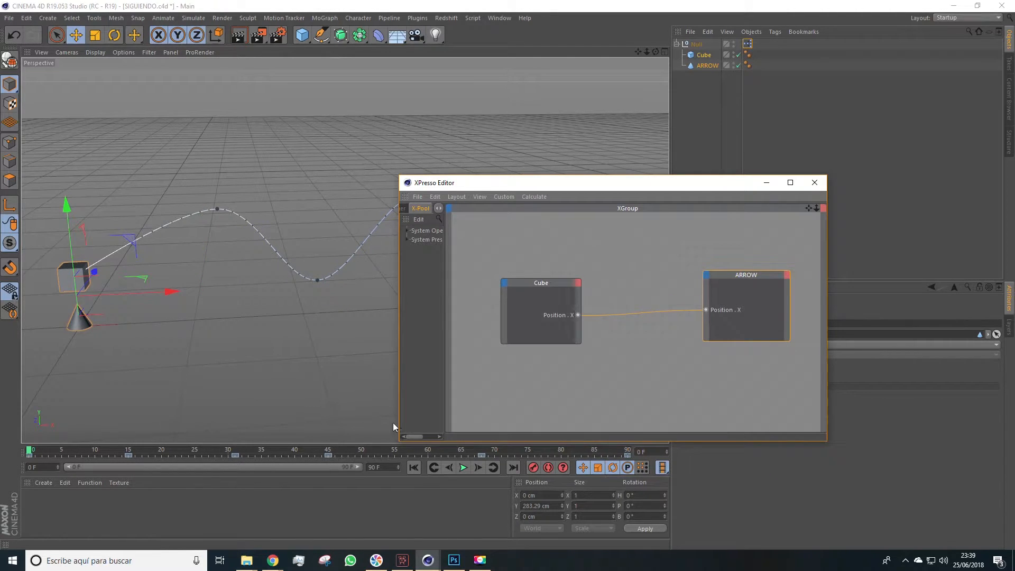
Play the animation to check how the ARROW cone follows the Cube along X, and stop playback.
click(460, 467)
drag(528, 187, 601, 324)
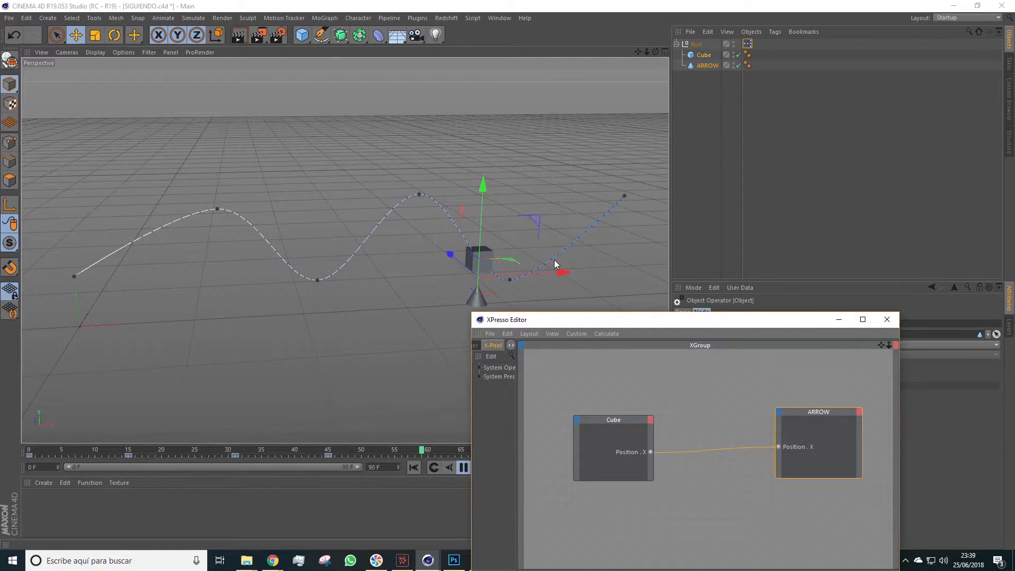
drag(586, 322, 526, 204)
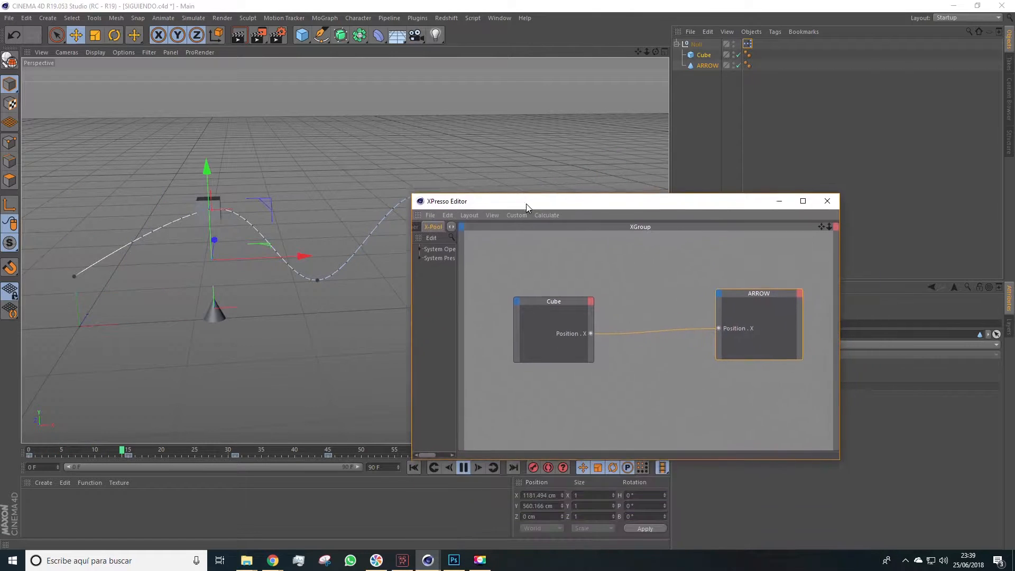
click(464, 467)
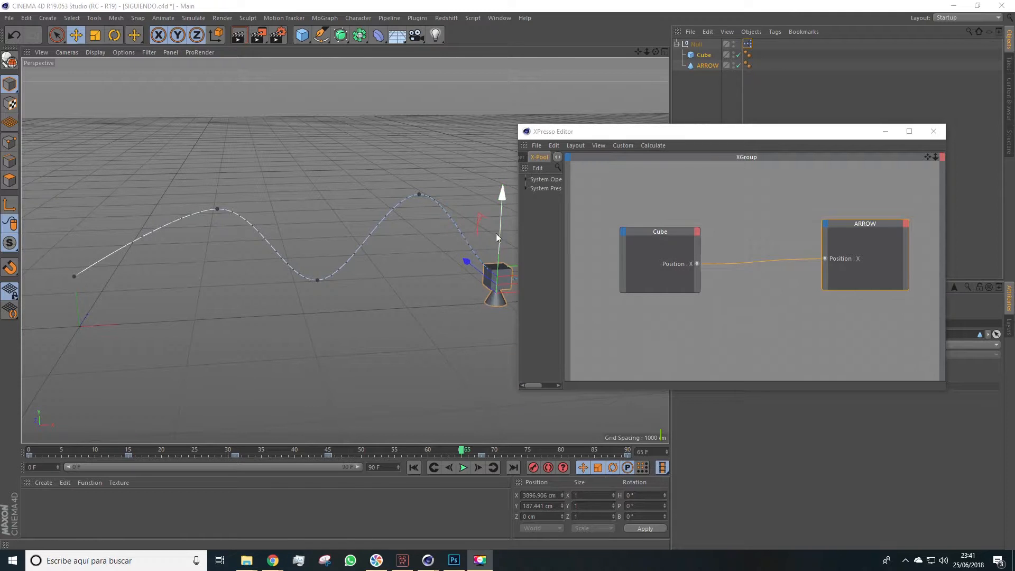
Add a Position Y output port to the Cube node.
click(703, 233)
mouse_move(715, 249)
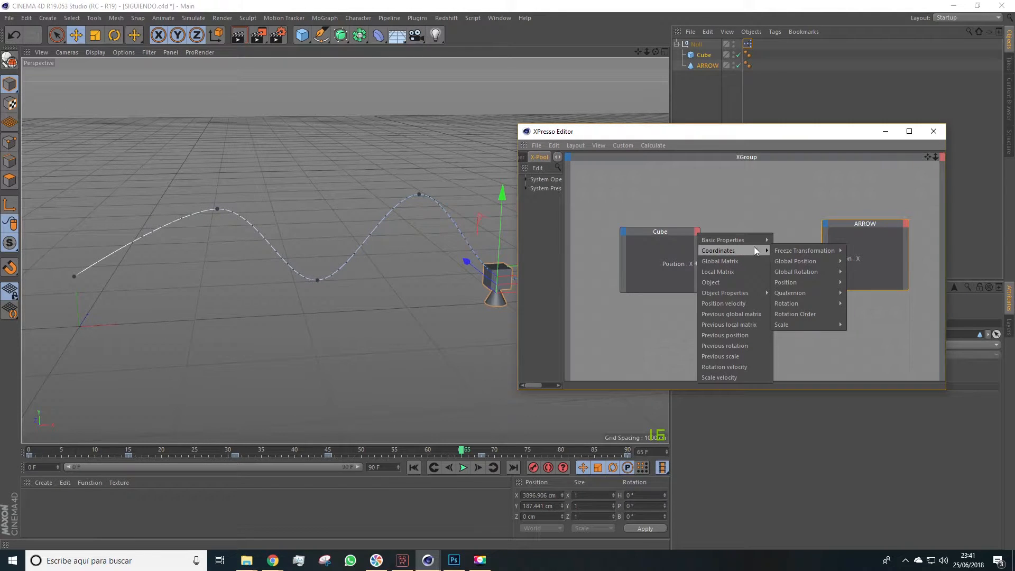
mouse_move(806, 284)
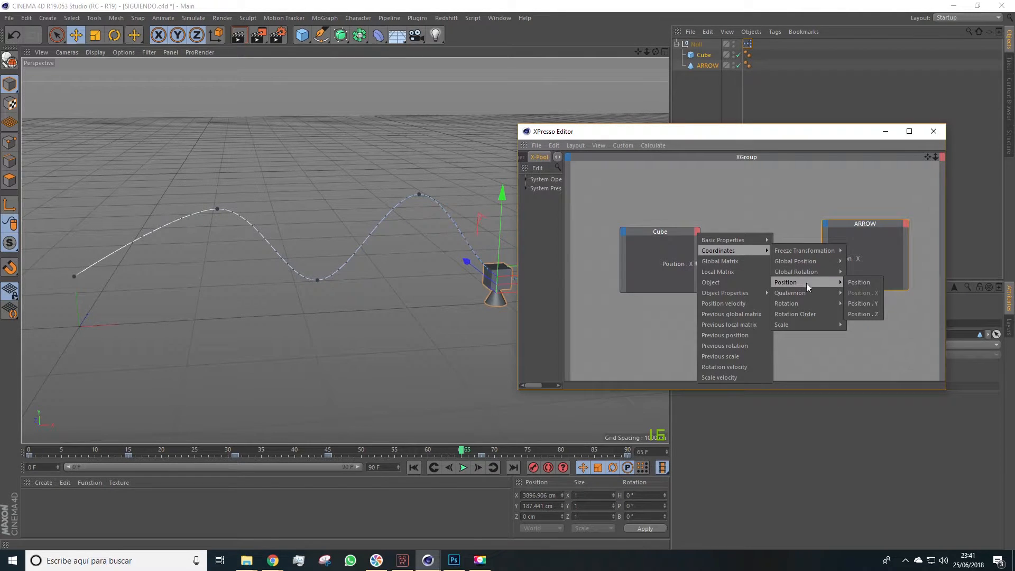
click(860, 303)
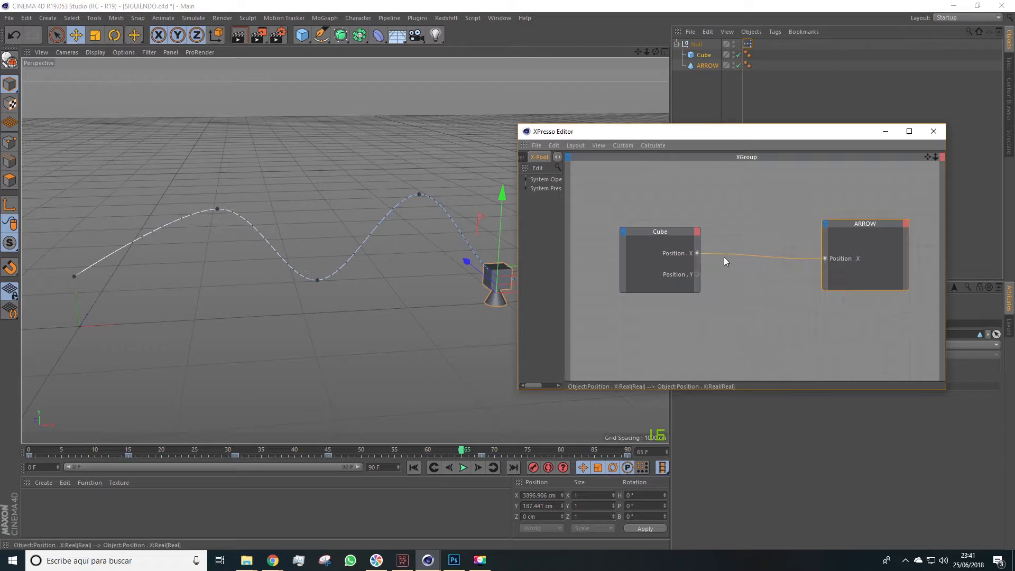
Add a Position Y input port to the ARROW node and connect the Cube's Position Y output to it.
click(825, 224)
mouse_move(877, 253)
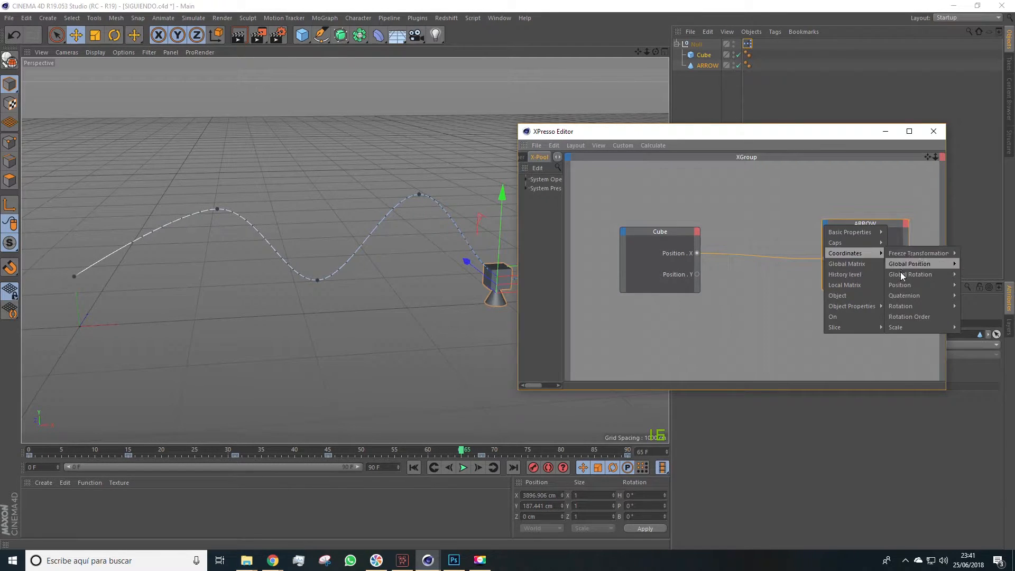
mouse_move(914, 286)
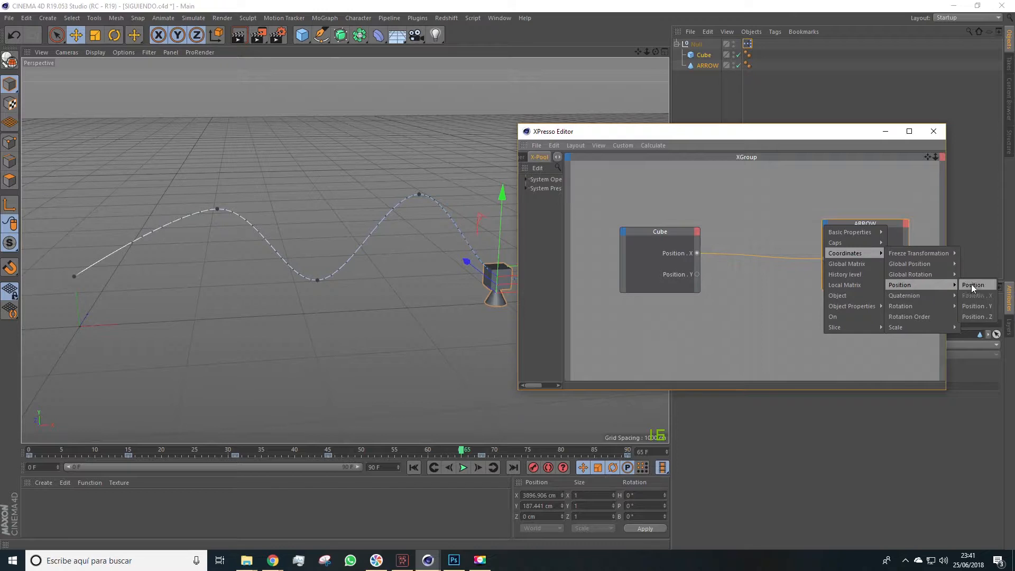
click(981, 305)
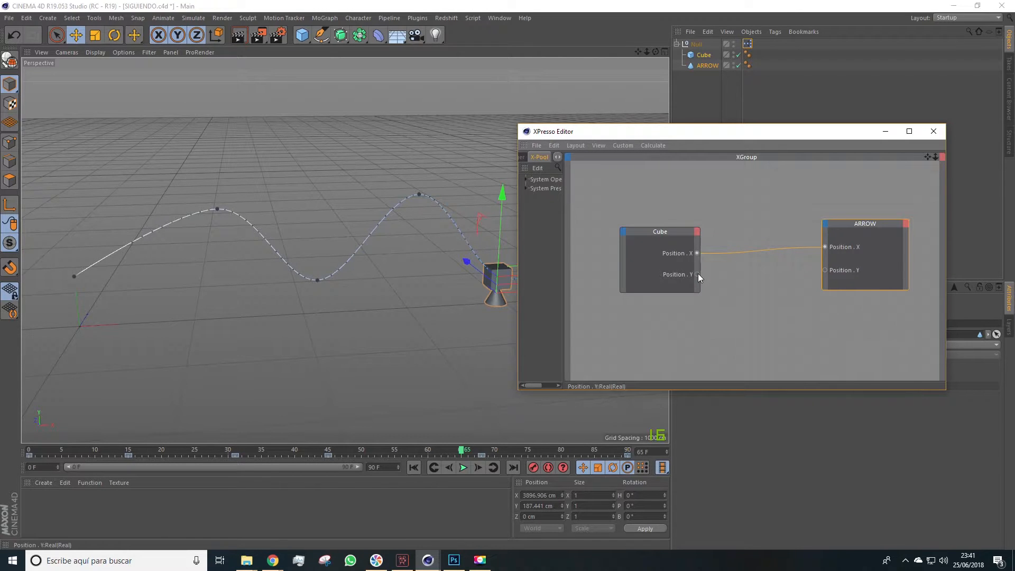
drag(825, 268, 825, 270)
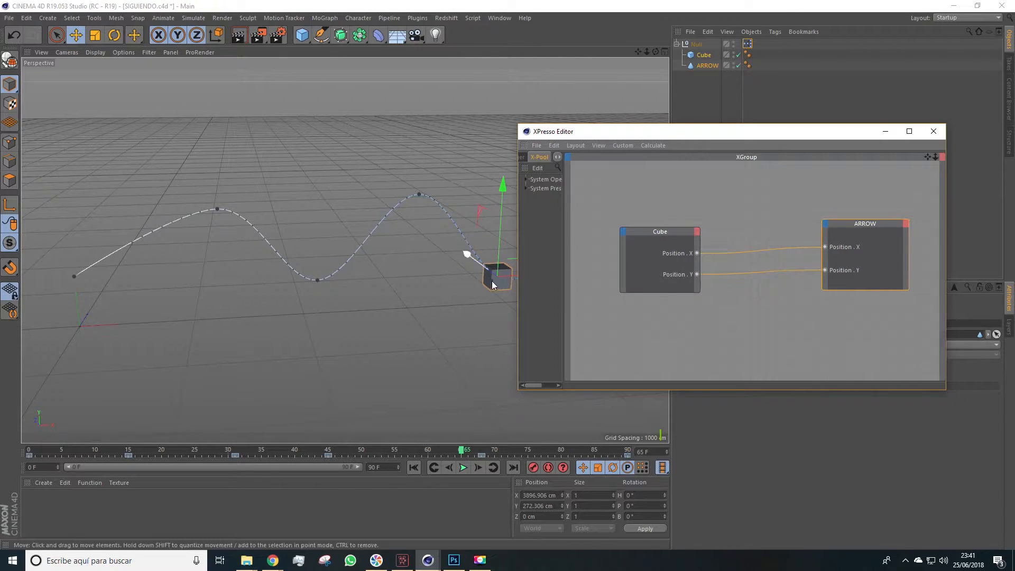
Move the XPresso Editor off the motion path and play the animation from frame 0 to check the ARROW cone.
drag(585, 132, 678, 105)
click(434, 467)
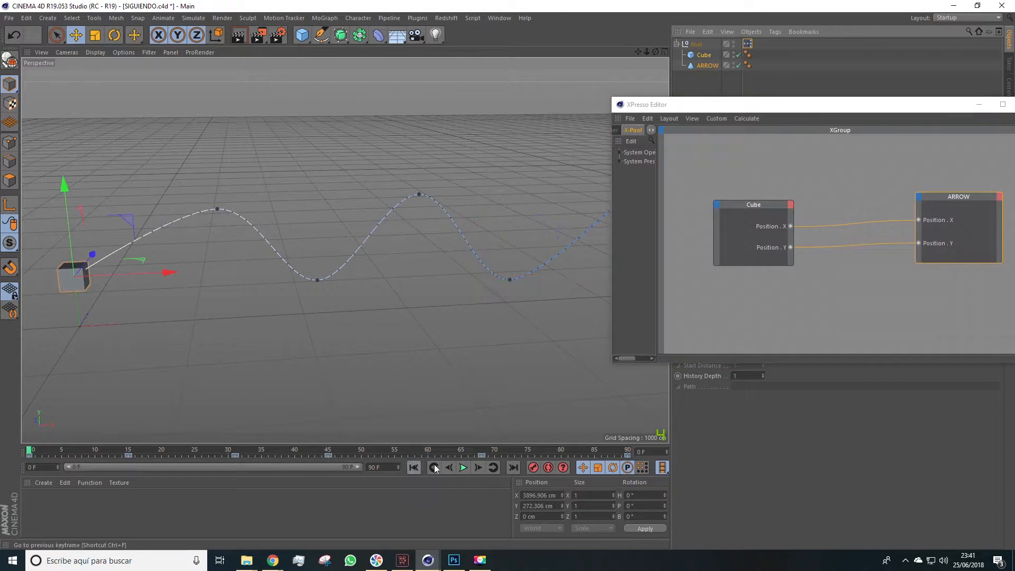
click(463, 467)
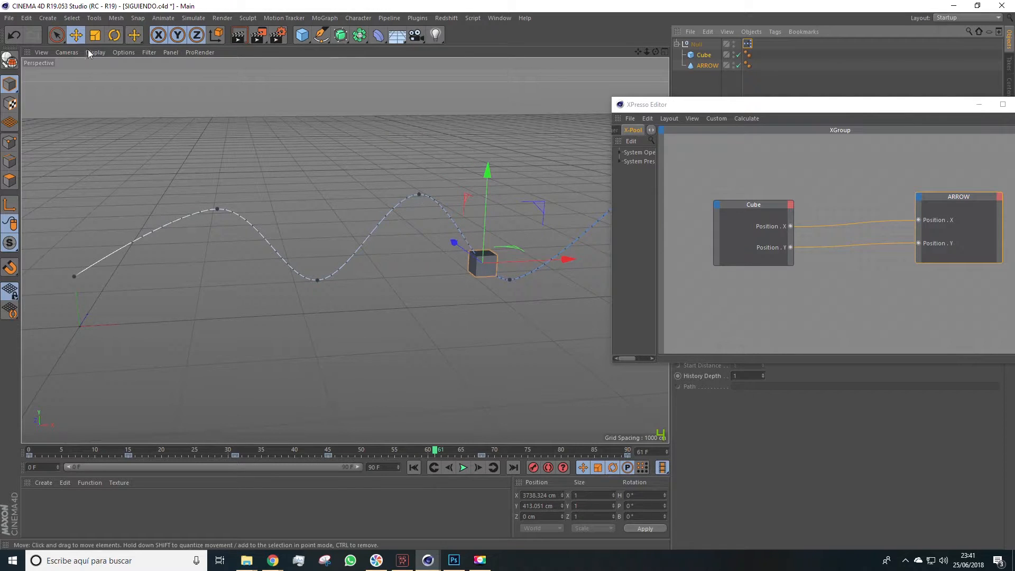
Scale the Cube down to about 84 cm and replay the animation with the ARROW cone in view.
key(t)
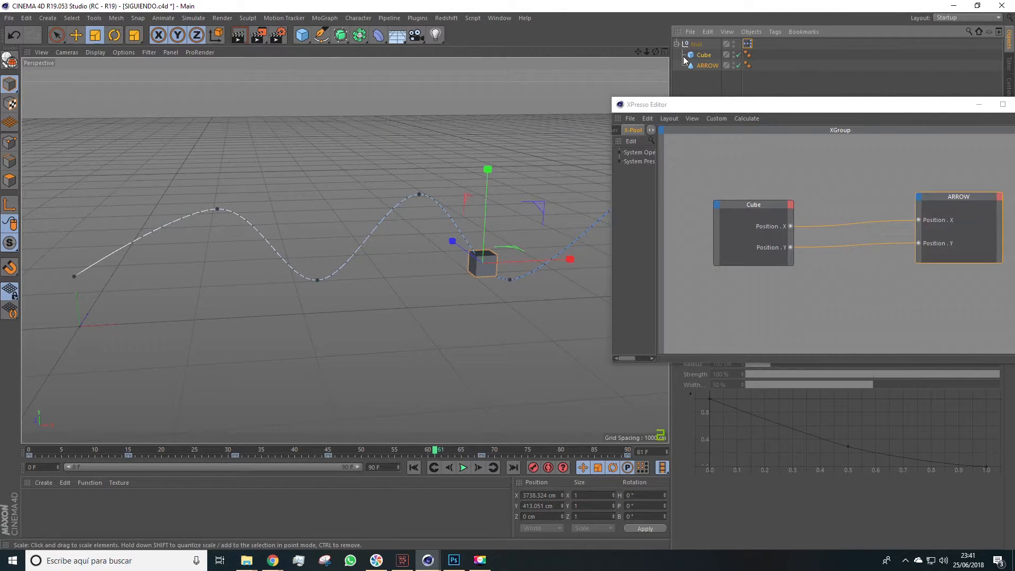
click(704, 55)
drag(585, 110, 423, 257)
scroll(492, 268, up, 5)
click(463, 468)
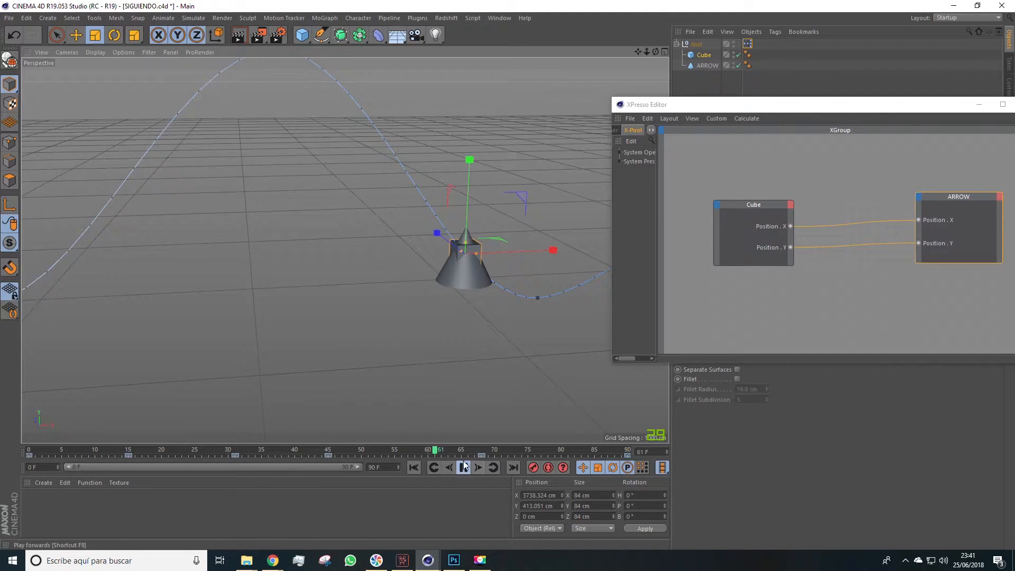
scroll(511, 303, down, 5)
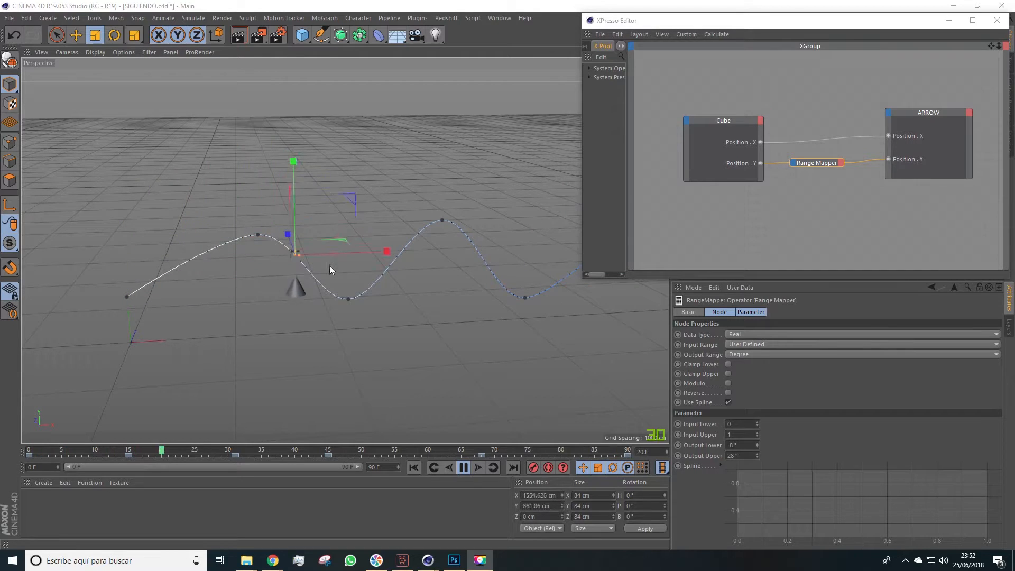
Set the Range Mapper node's Output Lower to 1° and Output Upper to 54°, and stop playback.
click(821, 185)
click(813, 164)
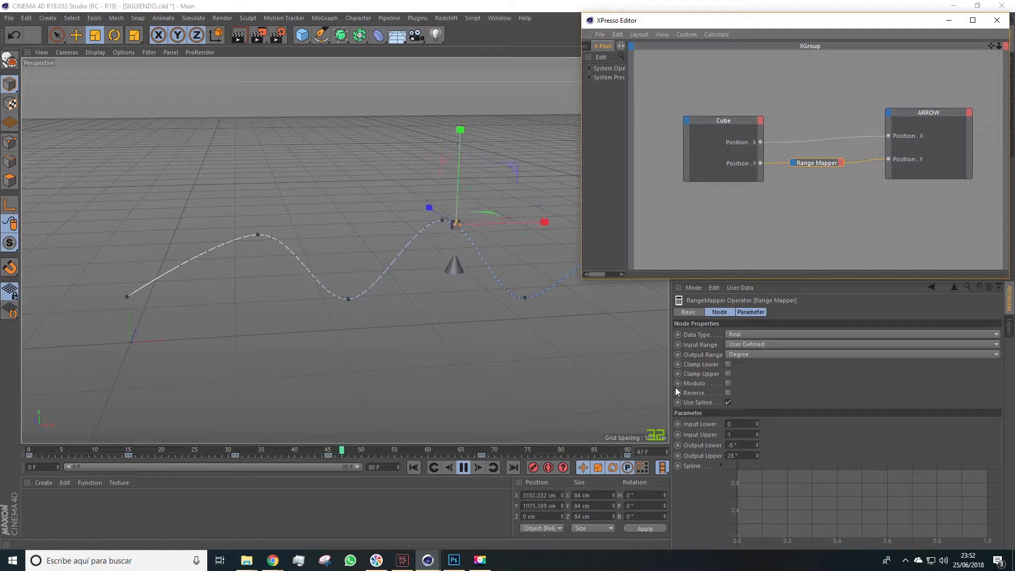
mouse_move(757, 444)
mouse_down()
mouse_move(757, 433)
mouse_move(757, 456)
mouse_move(757, 442)
mouse_up()
click(464, 467)
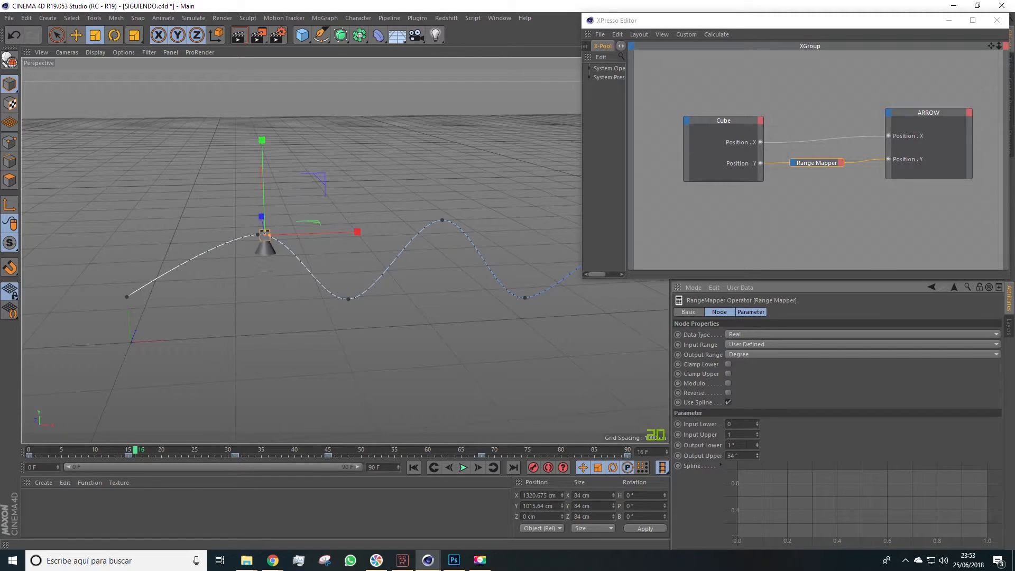
Try Output Lower -18° and Output Upper -45° on the Range Mapper while playing the animation.
click(464, 468)
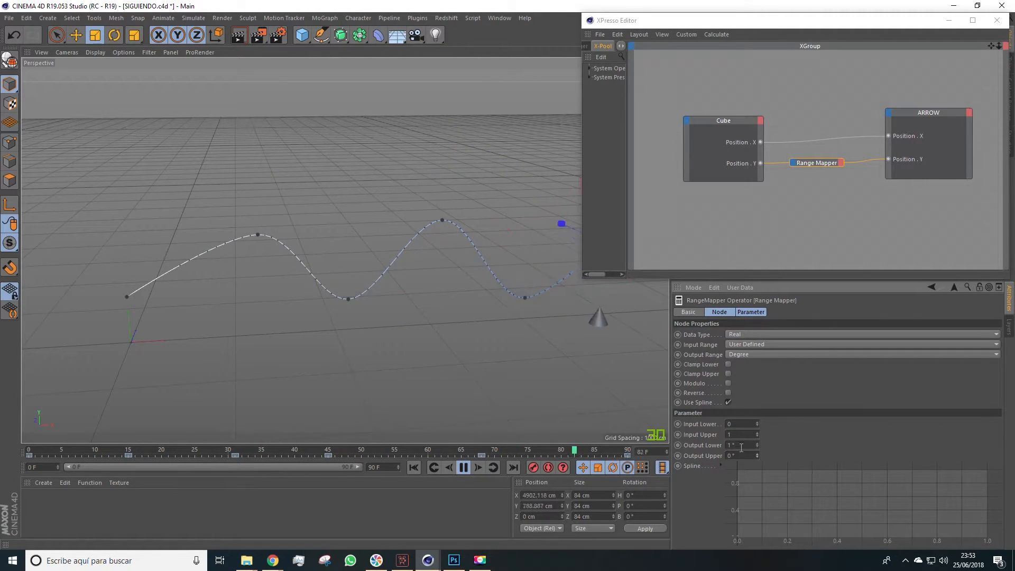
drag(759, 444, 759, 440)
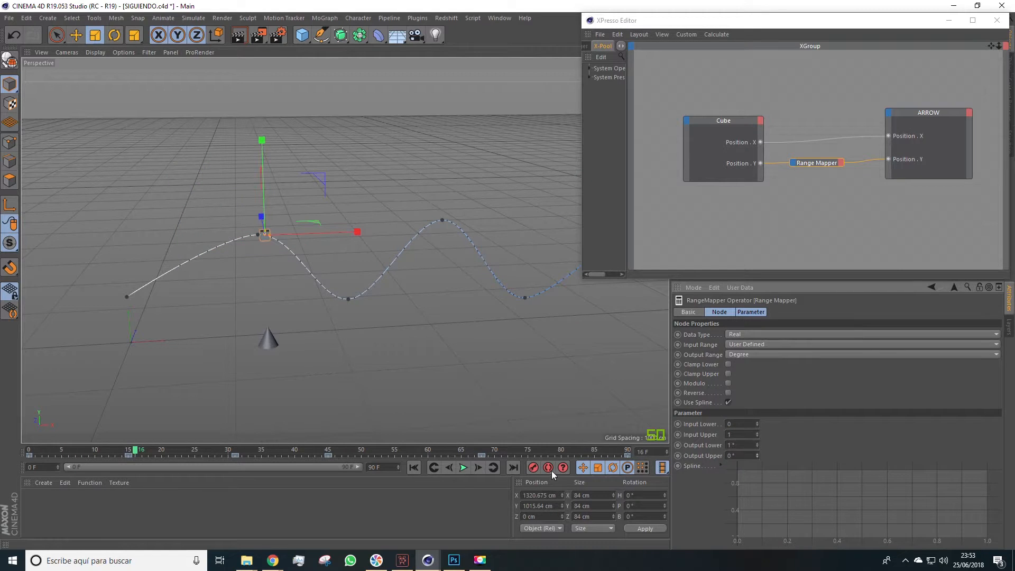
click(464, 468)
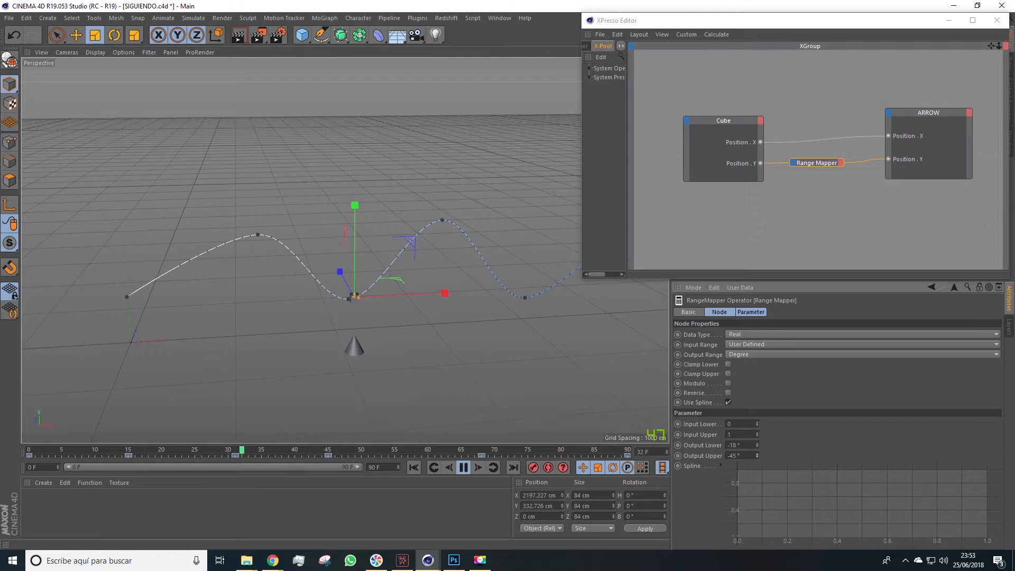
Set the Range Mapper's Output Upper to 29° and Output Lower to 14° while the animation plays.
click(757, 453)
drag(757, 455, 757, 446)
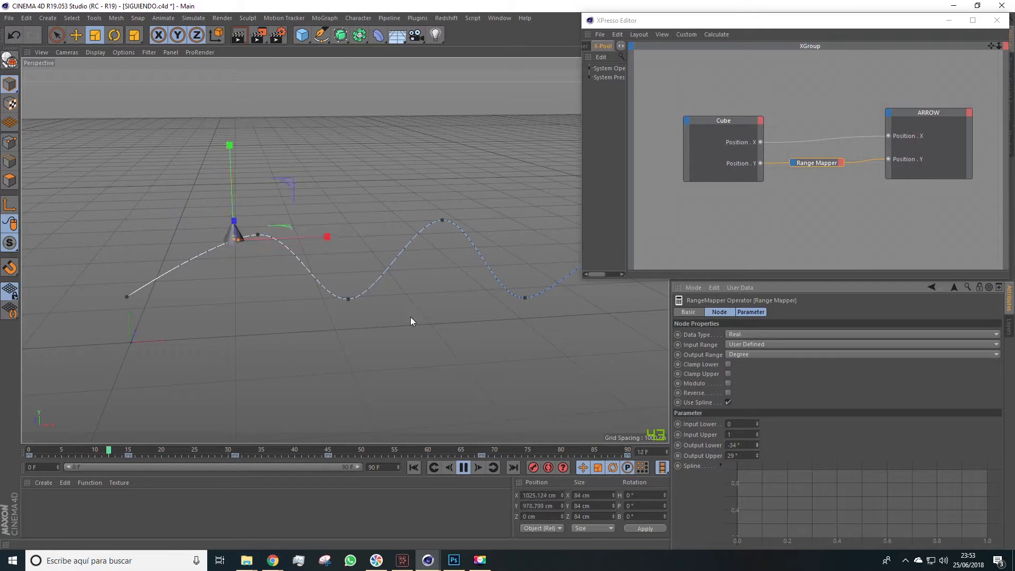
drag(756, 446, 757, 428)
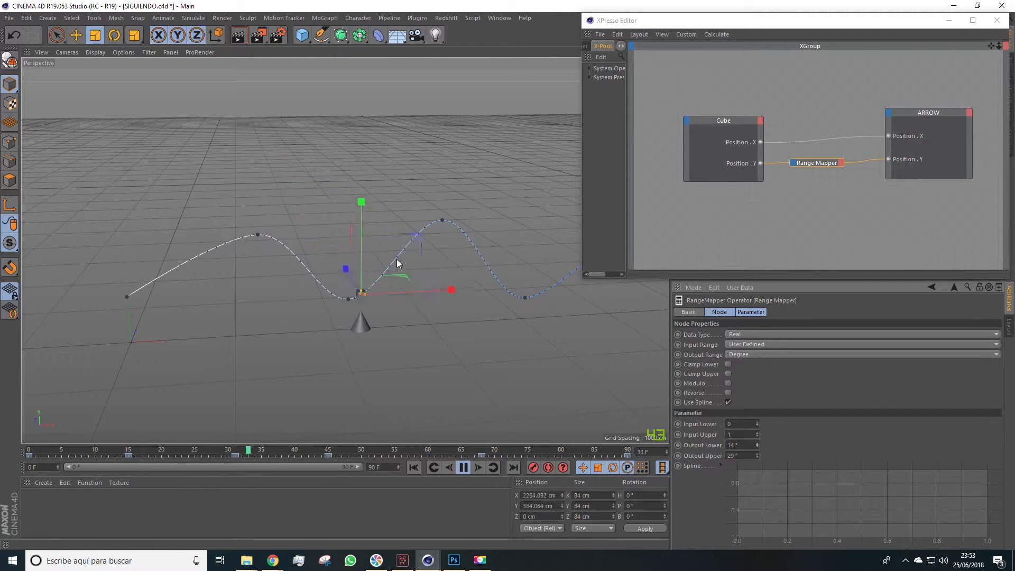
drag(494, 452, 1, 471)
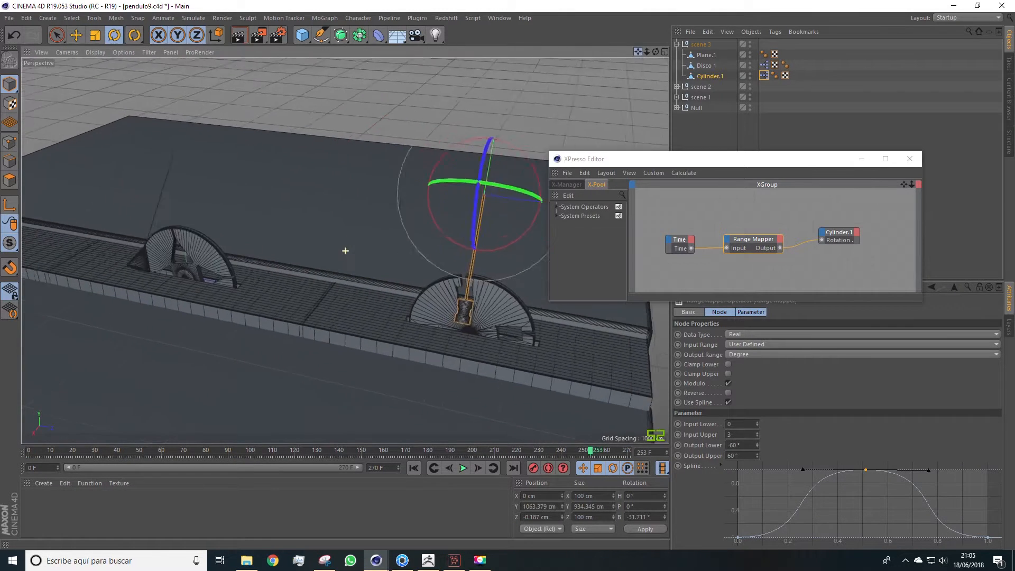
Switch to KeyShot and look through the Cloth and Leather, Glass and Metal categories of the material library.
alt+middle_drag(345, 251, 390, 273)
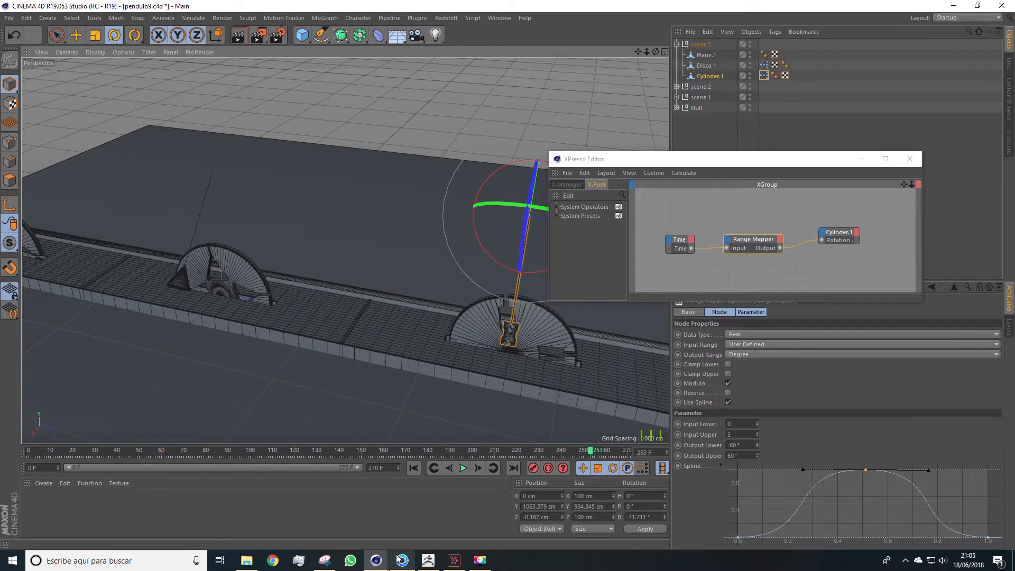
mouse_move(397, 558)
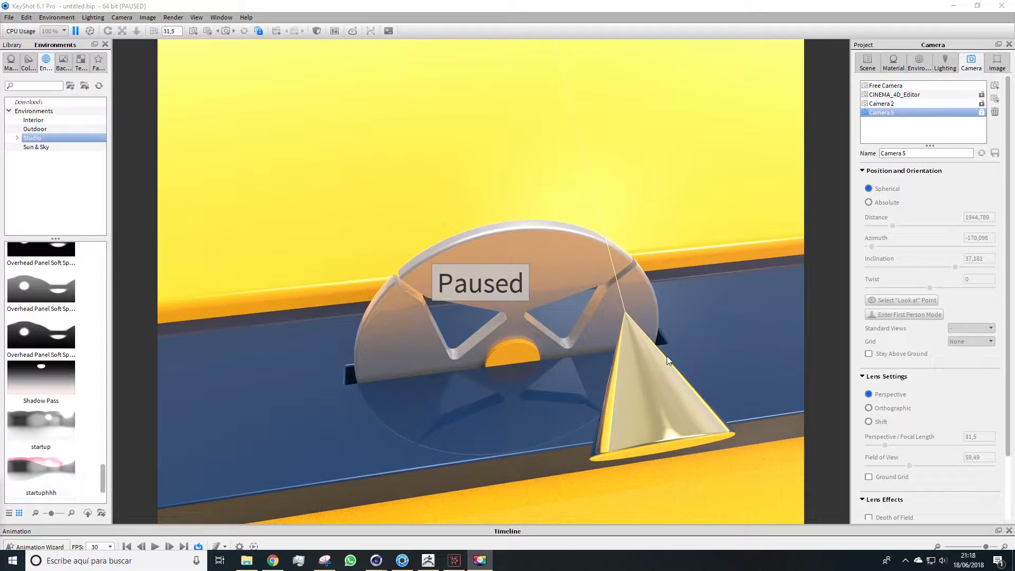
click(17, 69)
click(26, 130)
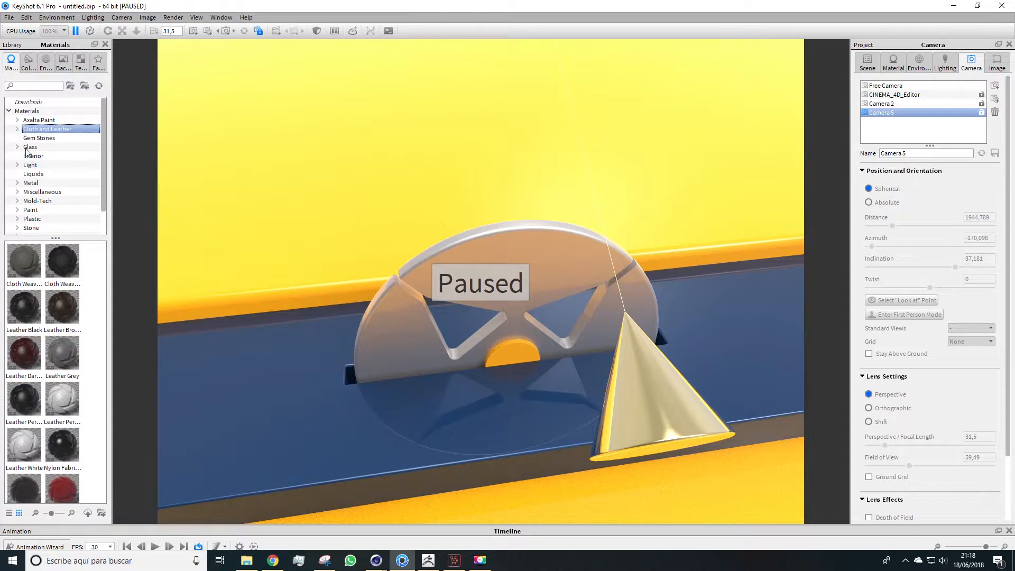
click(17, 146)
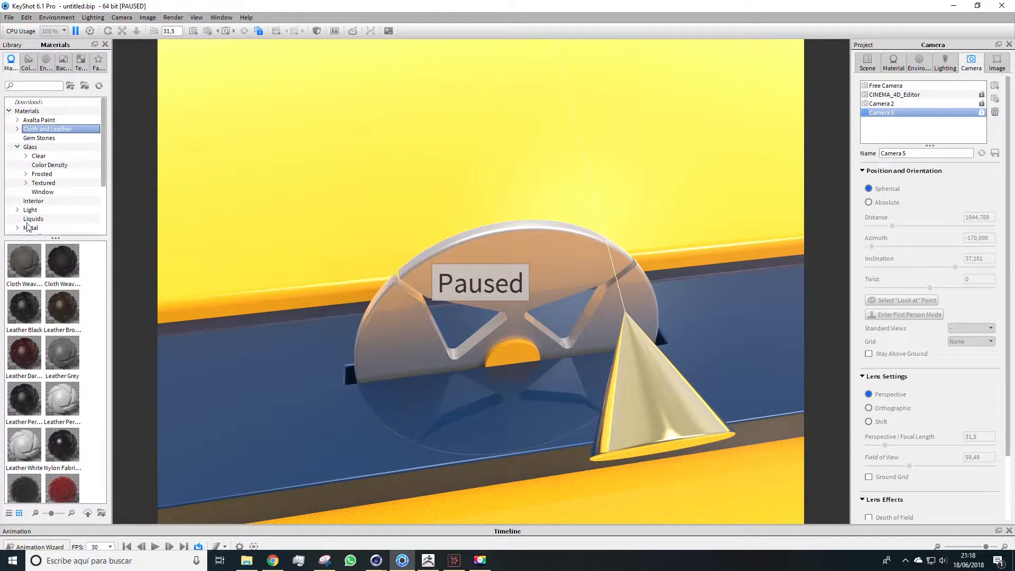
click(26, 182)
scroll(26, 190, down, 2)
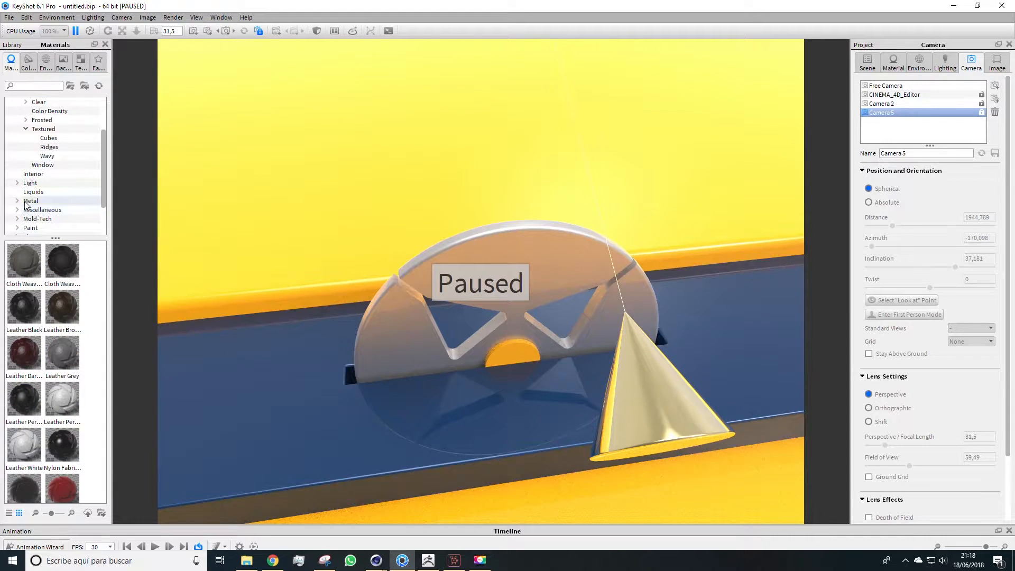
click(17, 201)
click(26, 209)
scroll(52, 201, down, 2)
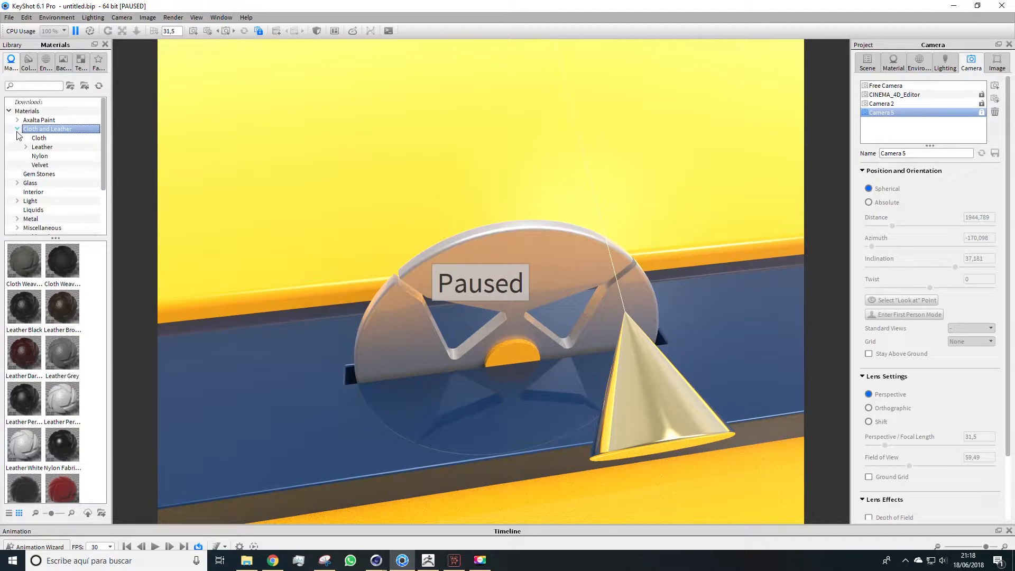
Open the Axalta Paint materials and pick out the Silva_745532, Solar Eclipse and Techno paints for the pendulum scene.
click(17, 129)
click(17, 120)
click(37, 120)
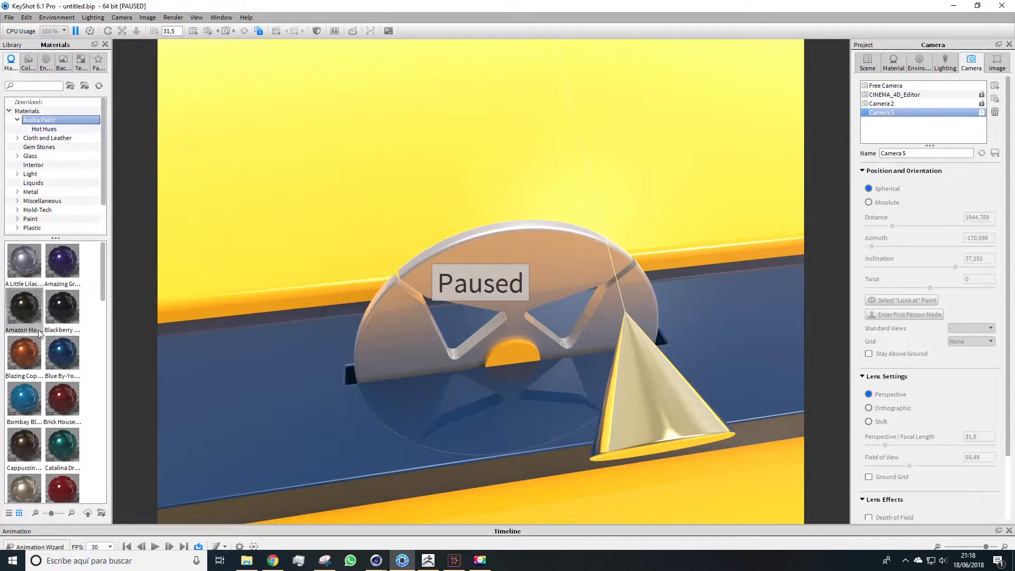
scroll(33, 330, down, 6)
drag(32, 346, 227, 262)
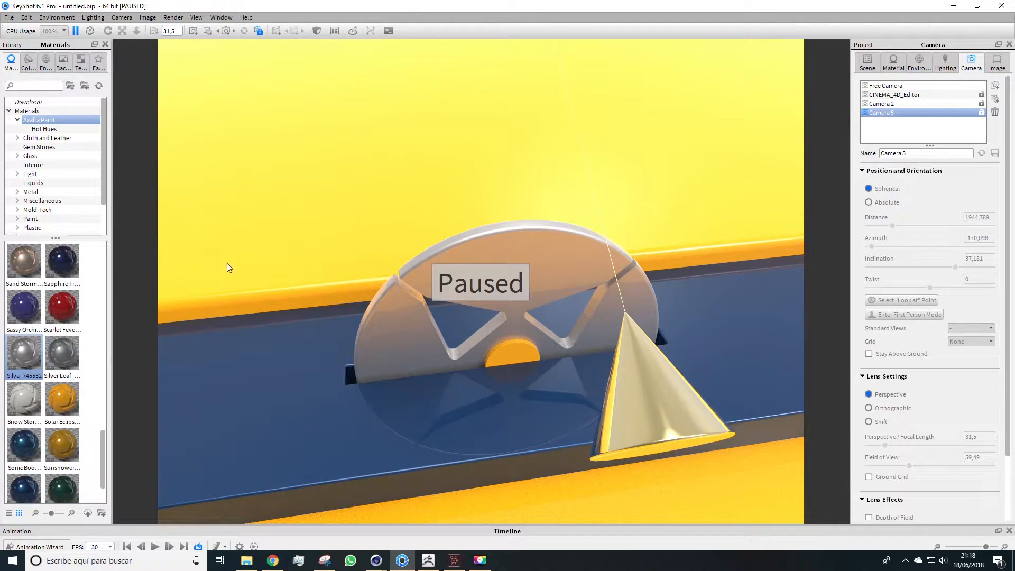
click(61, 403)
mouse_move(52, 407)
mouse_down()
mouse_move(331, 185)
mouse_move(545, 496)
mouse_move(147, 292)
mouse_move(62, 397)
mouse_up()
scroll(62, 396, down, 1)
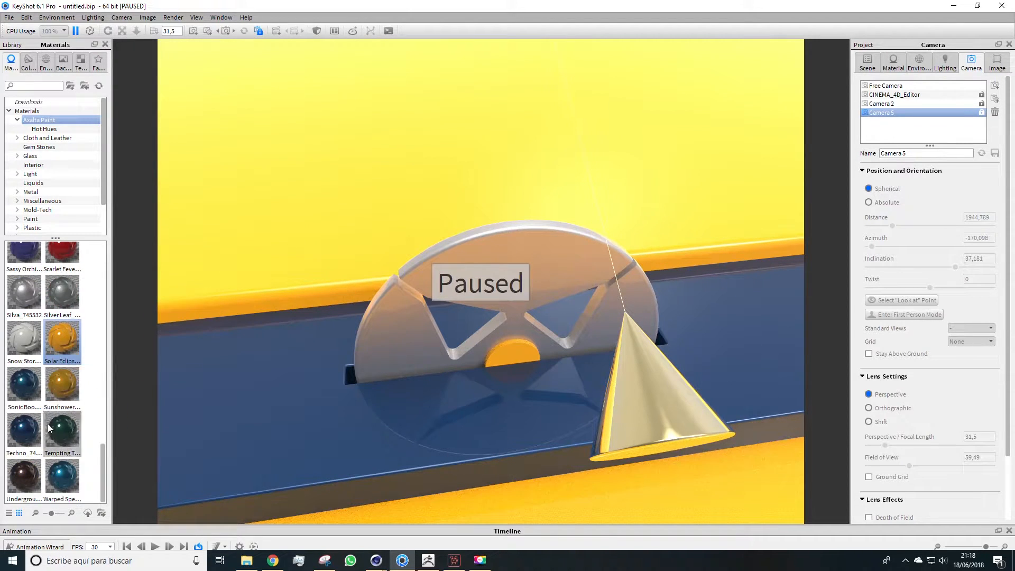
drag(22, 426, 251, 439)
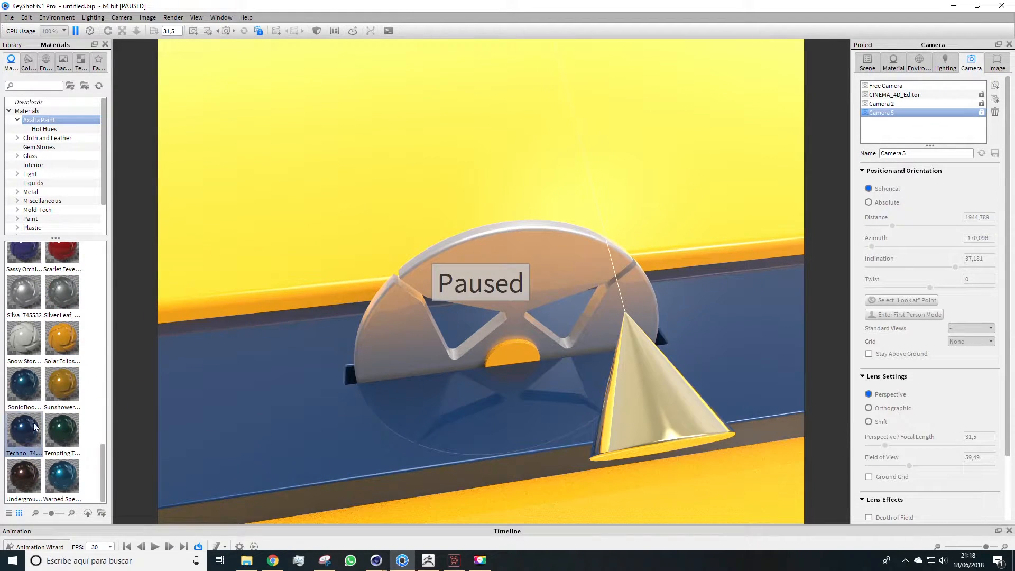
Resume the realtime render and try the Techno, Solar Eclipse and Silva_745532 paints on the blue base and the disc.
click(153, 17)
click(189, 30)
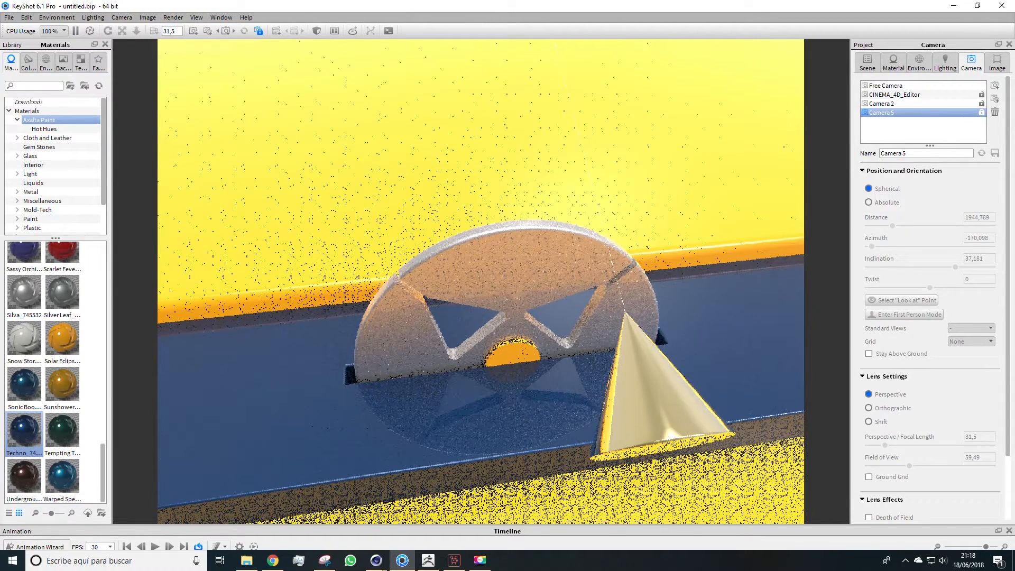
drag(19, 435, 318, 398)
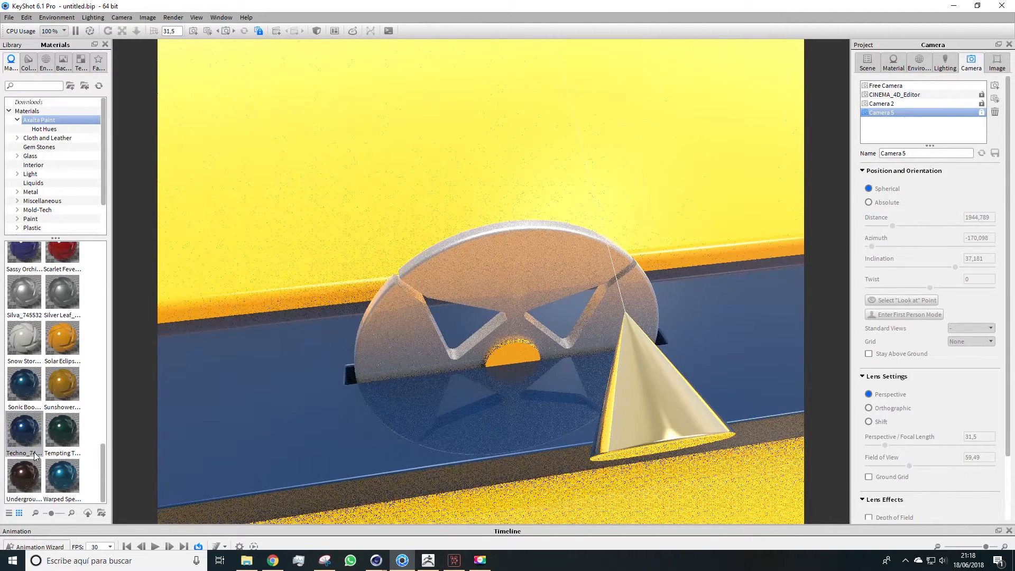
drag(62, 343, 280, 421)
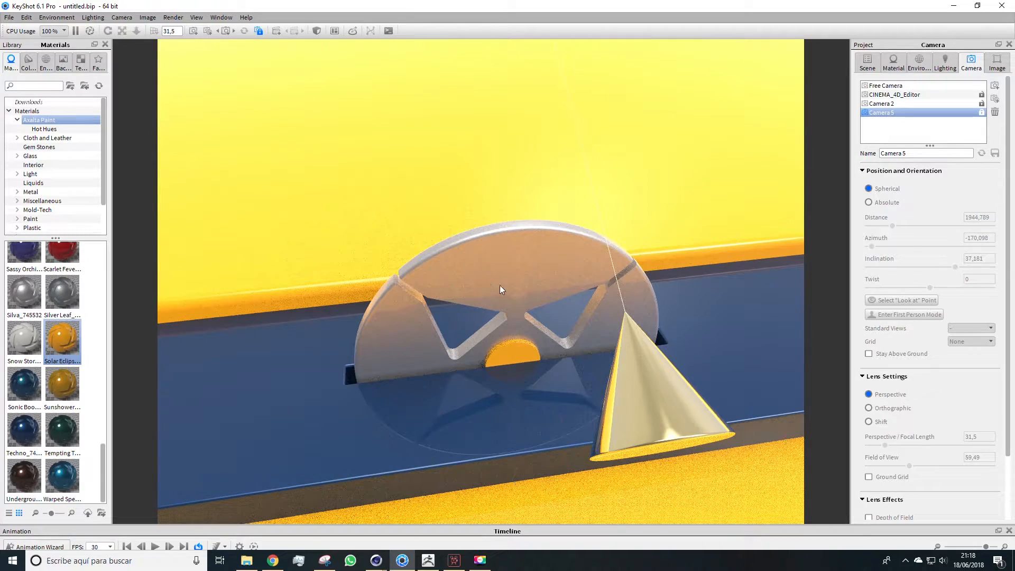
drag(33, 294, 467, 264)
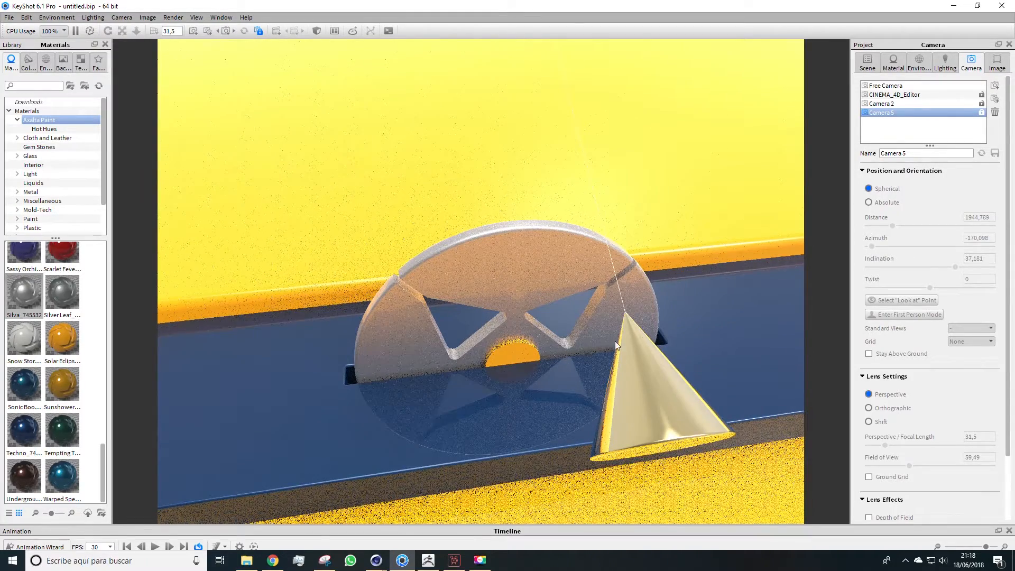
Try the red Scarlet Fever and Champagne paints on the cone and settle on the Cappuccino paint.
drag(60, 250, 632, 411)
scroll(58, 314, up, 5)
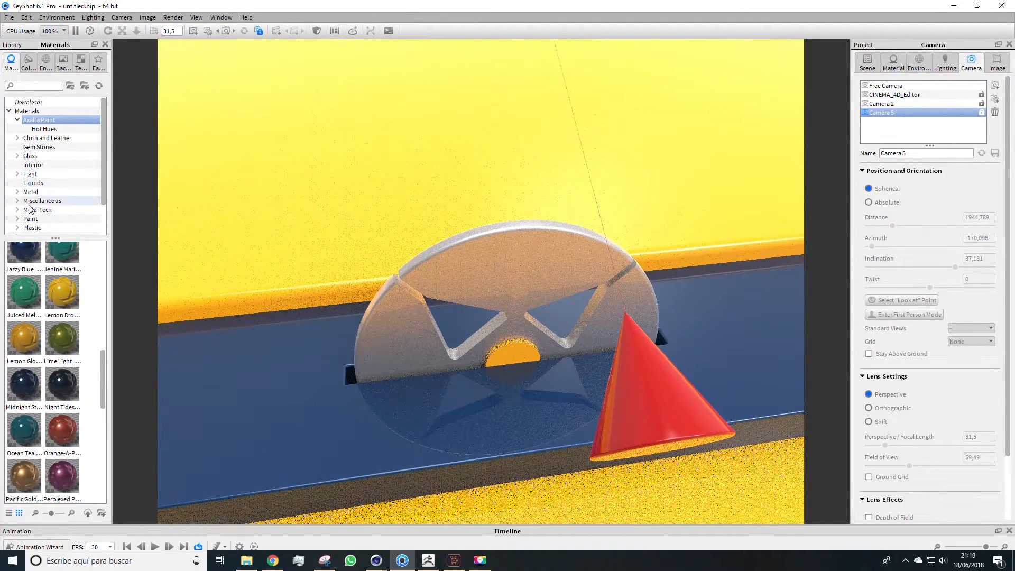
scroll(26, 317, up, 3)
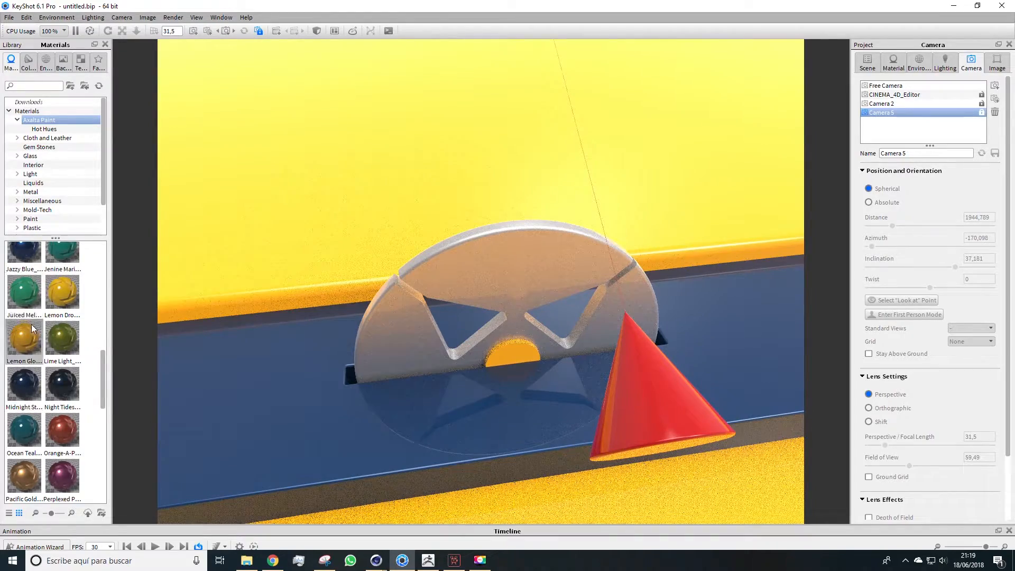
drag(24, 291, 633, 382)
scroll(17, 335, up, 1)
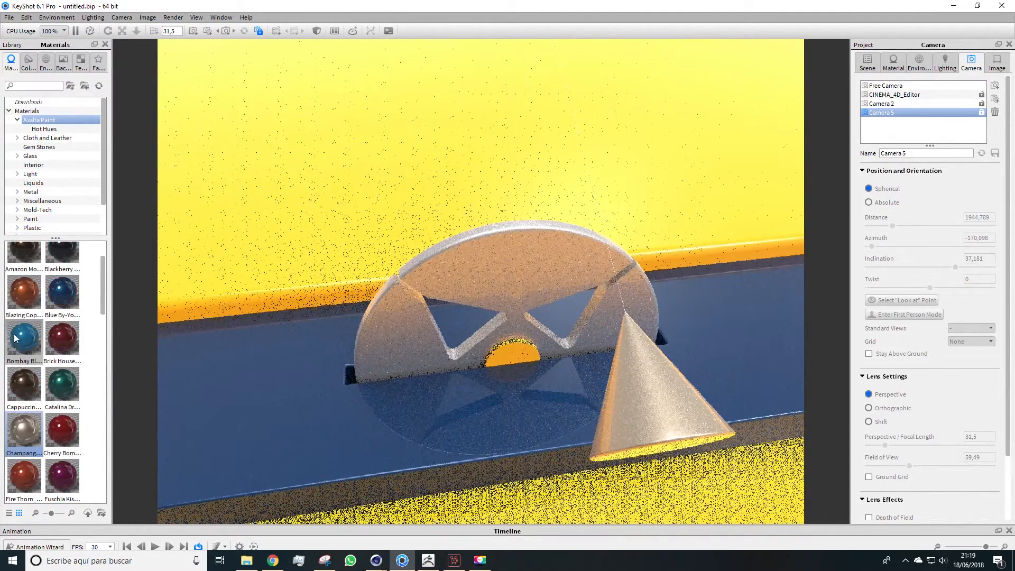
drag(30, 393, 655, 406)
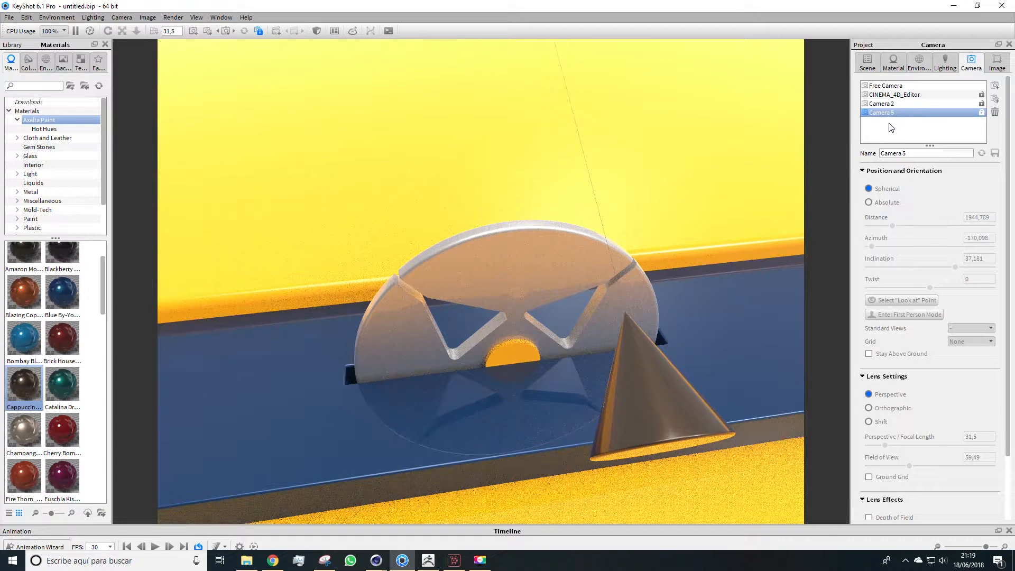
Add a new camera, orbit it around the disc, set its focal length to 28.35 and toggle its lock.
click(995, 87)
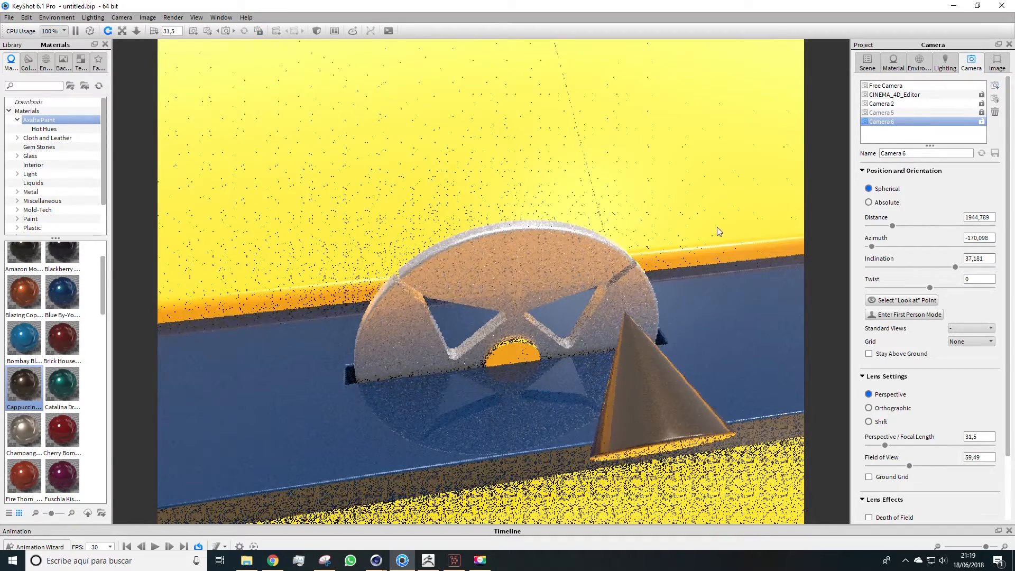
alt+drag(686, 248, 536, 269)
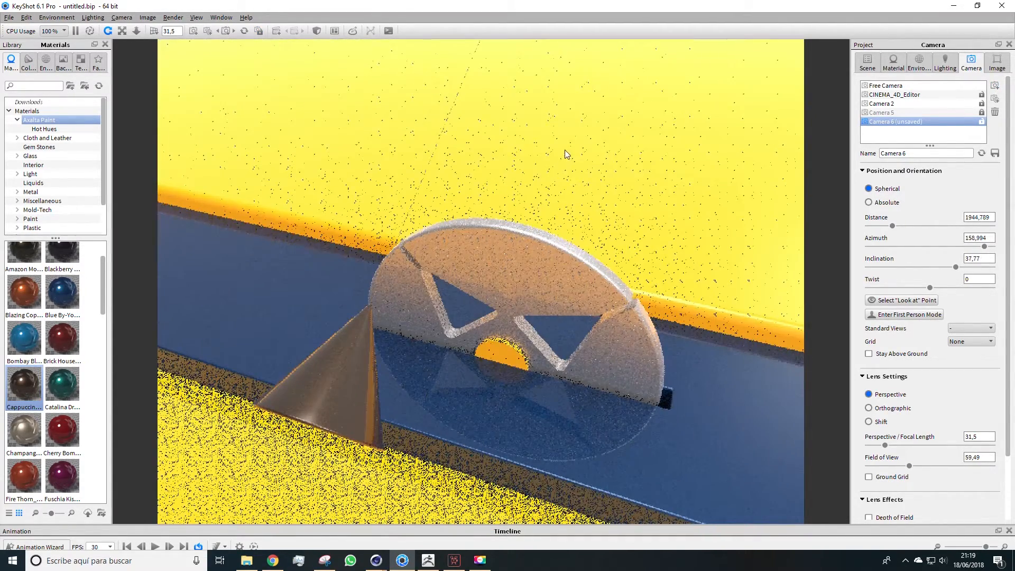
alt+middle_drag(524, 192, 532, 156)
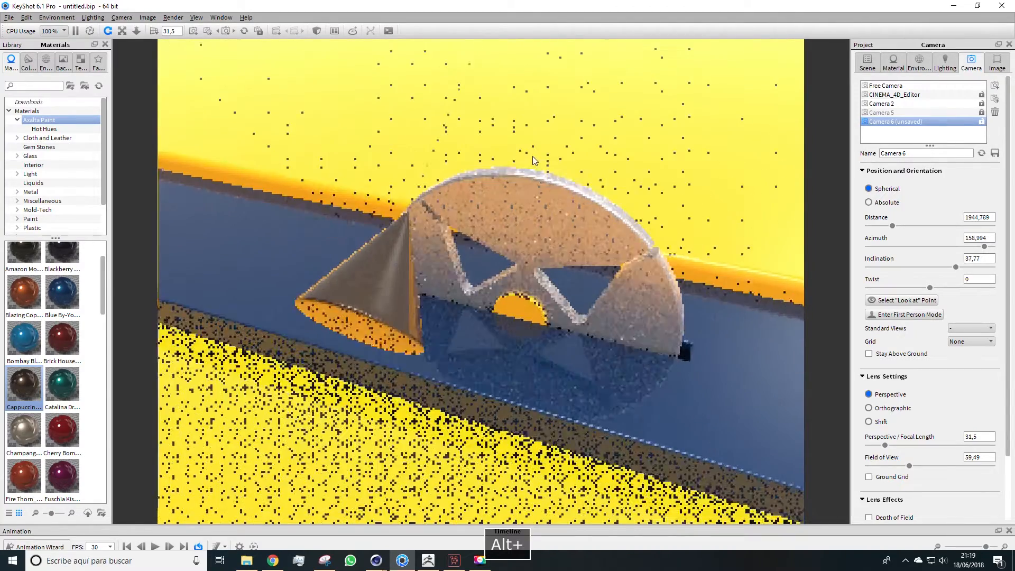
alt+scroll(532, 156, down, 1)
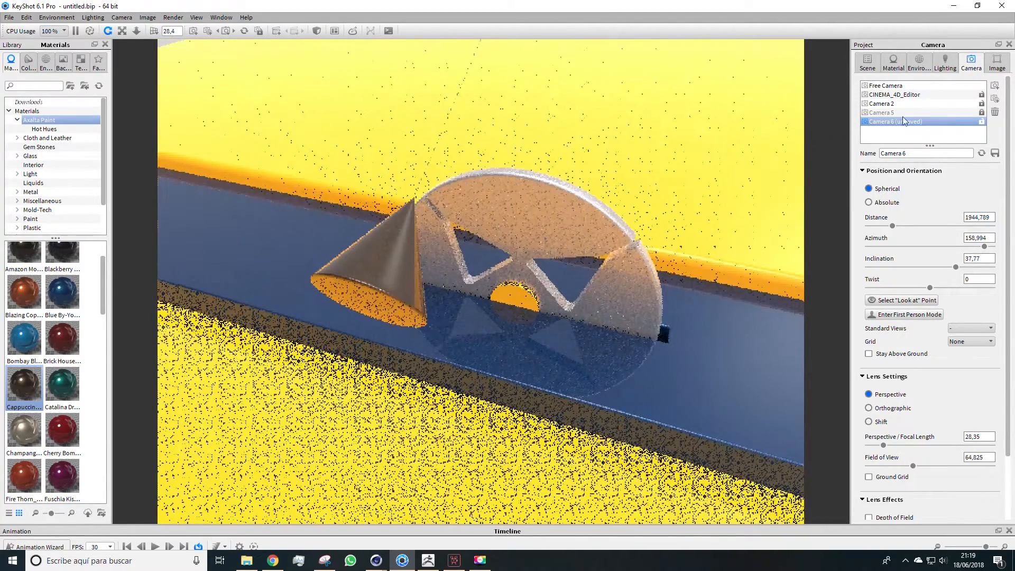
click(980, 123)
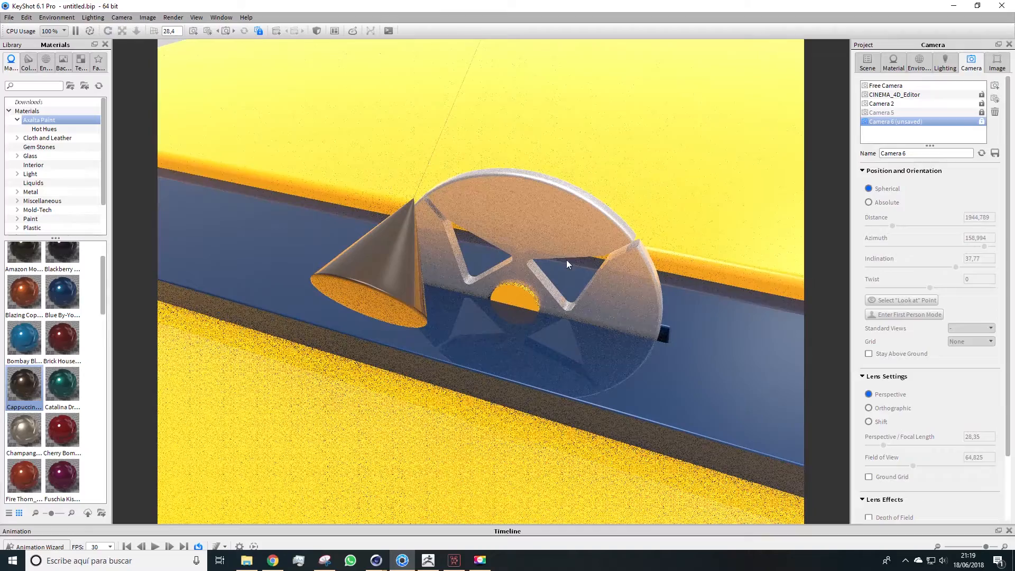
click(981, 122)
alt+drag(490, 303, 651, 320)
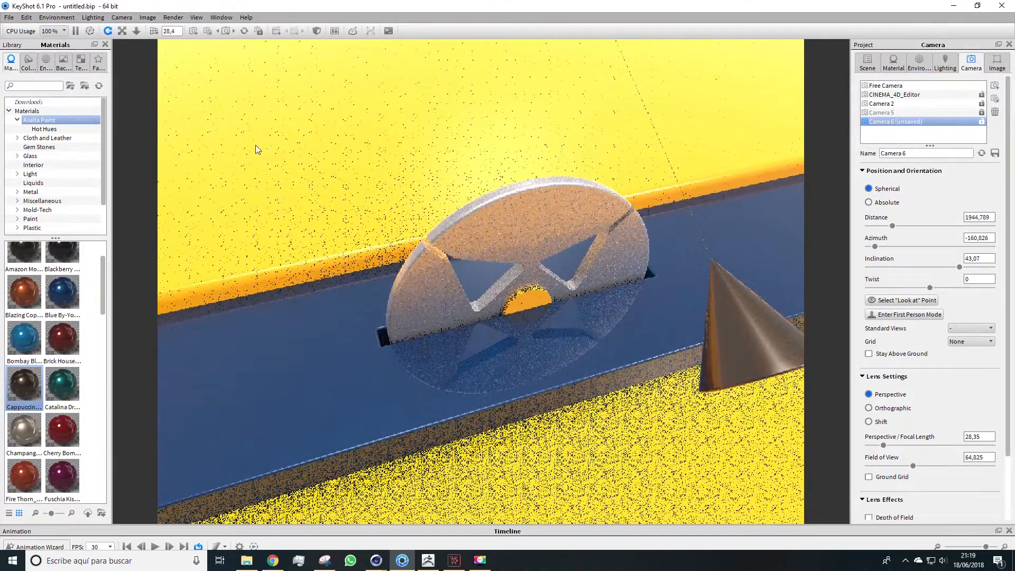
Play the pendulum animation and lock Camera 7.
click(155, 547)
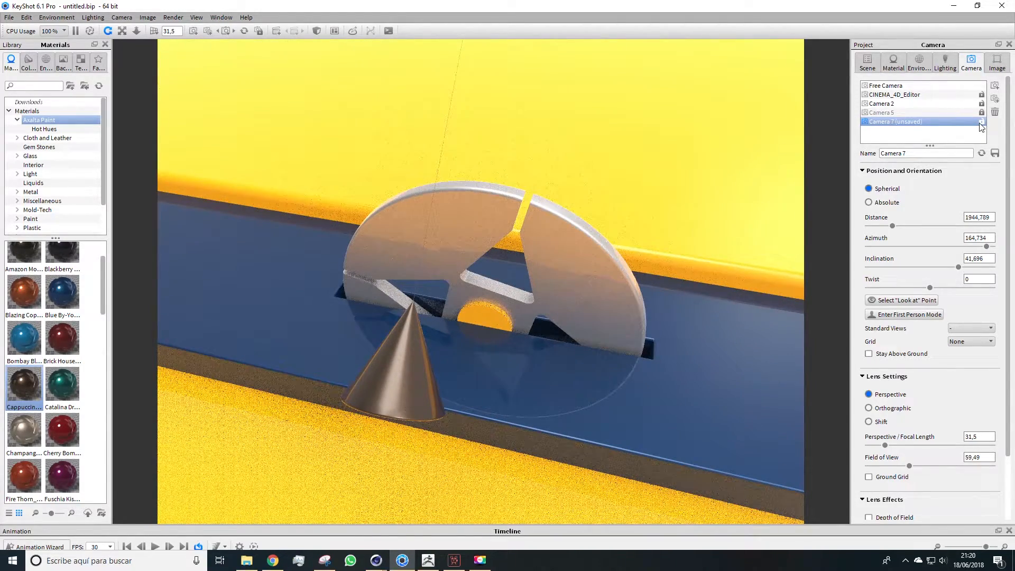
click(982, 122)
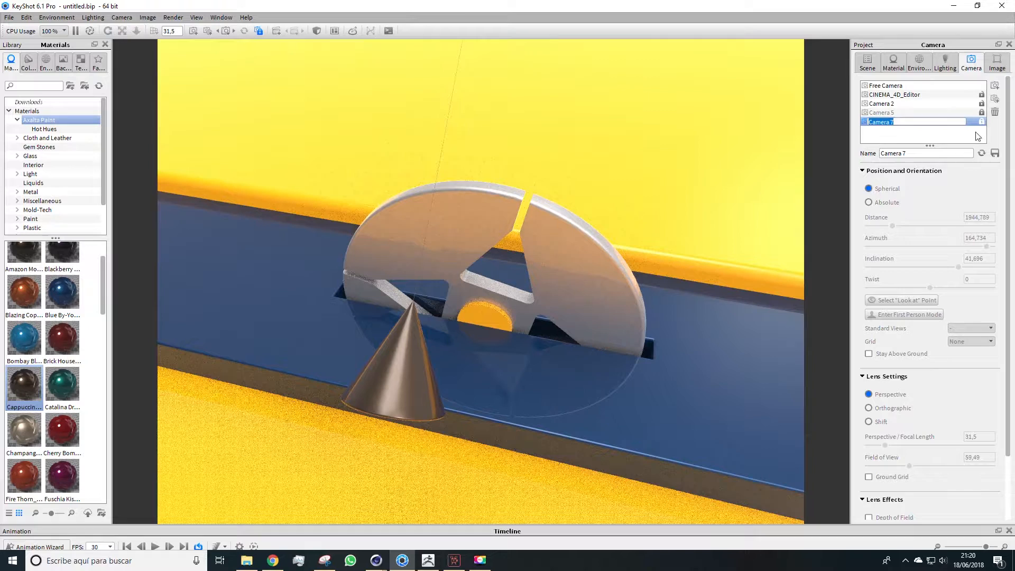
key(alt)
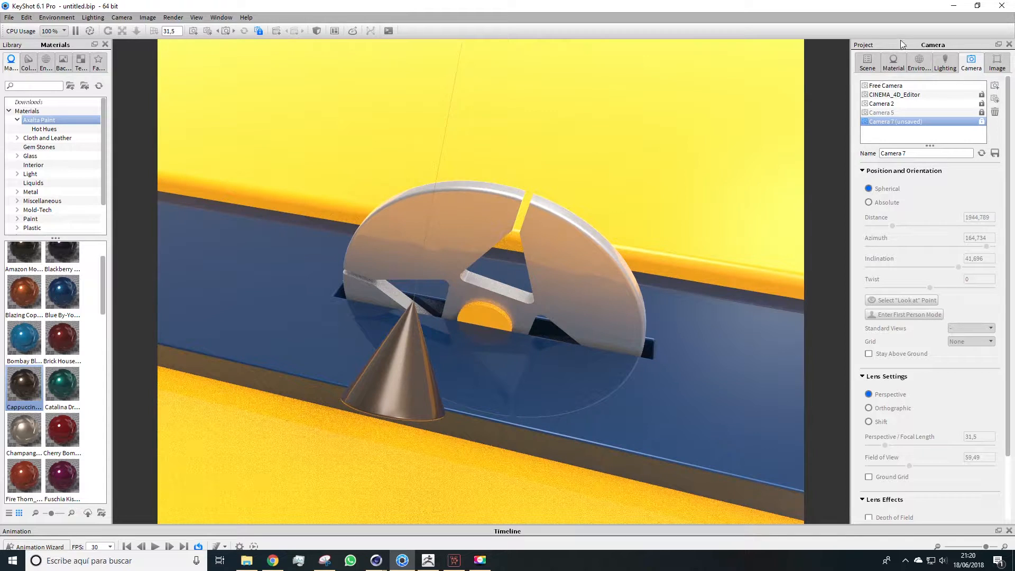
Show the Interior environments and set the current environment's rotation to 324 and brightness to 1.27.
click(45, 62)
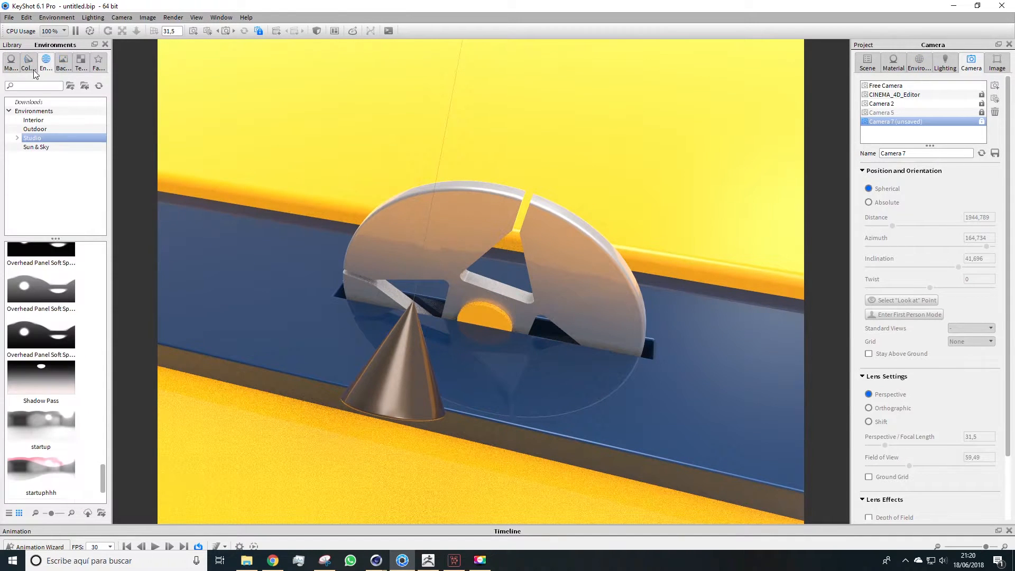
click(33, 120)
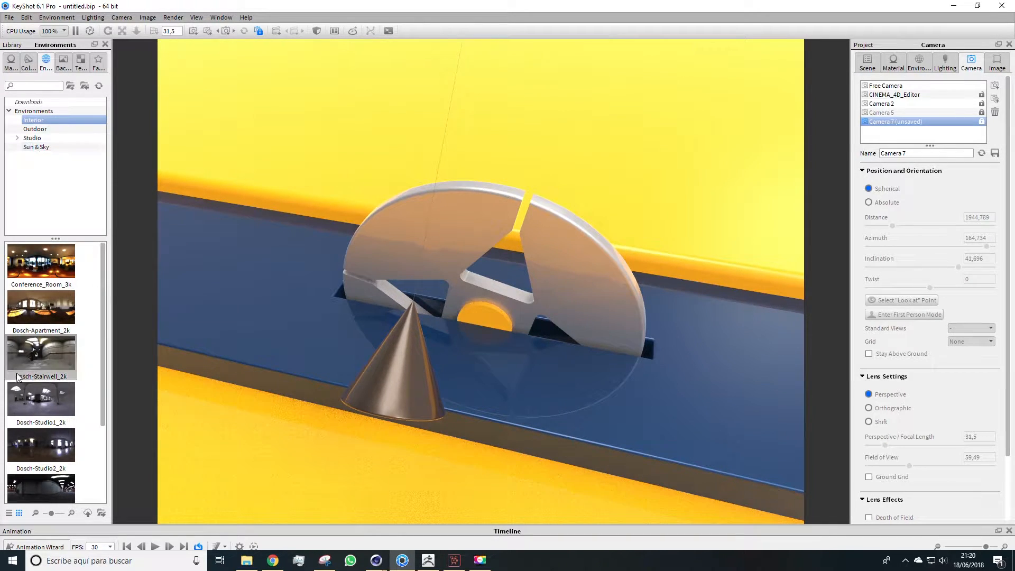
click(923, 64)
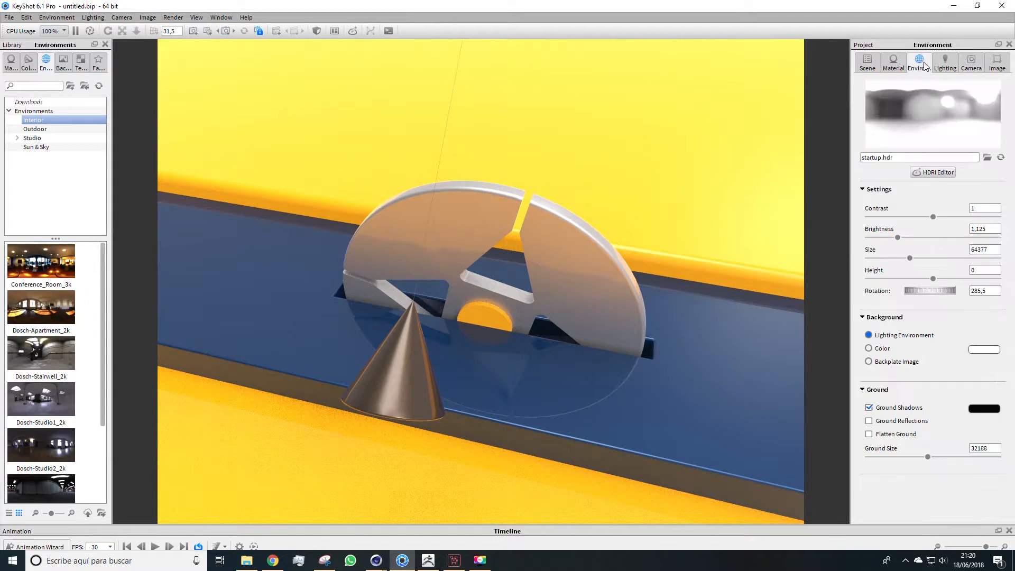
drag(927, 288, 957, 289)
drag(899, 241, 905, 241)
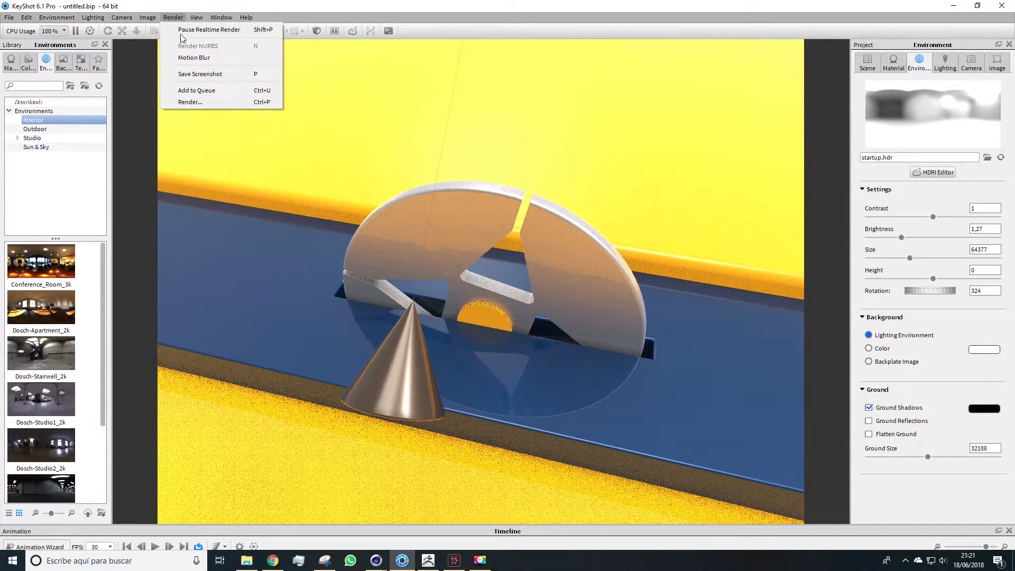
Examine the still image and animation output options in the Render dialog and close it without rendering.
click(190, 101)
drag(304, 178, 337, 148)
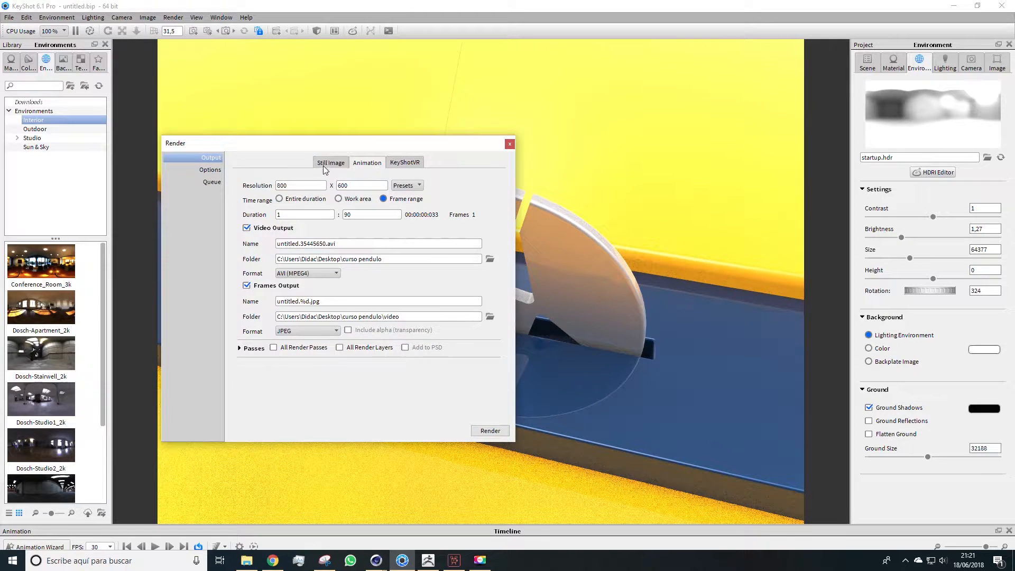
click(328, 163)
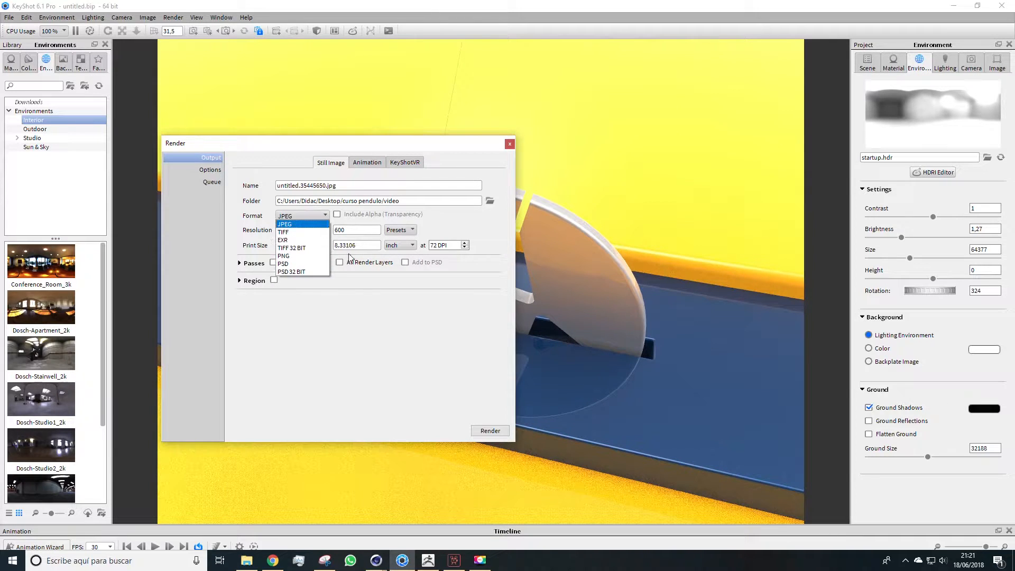
click(365, 166)
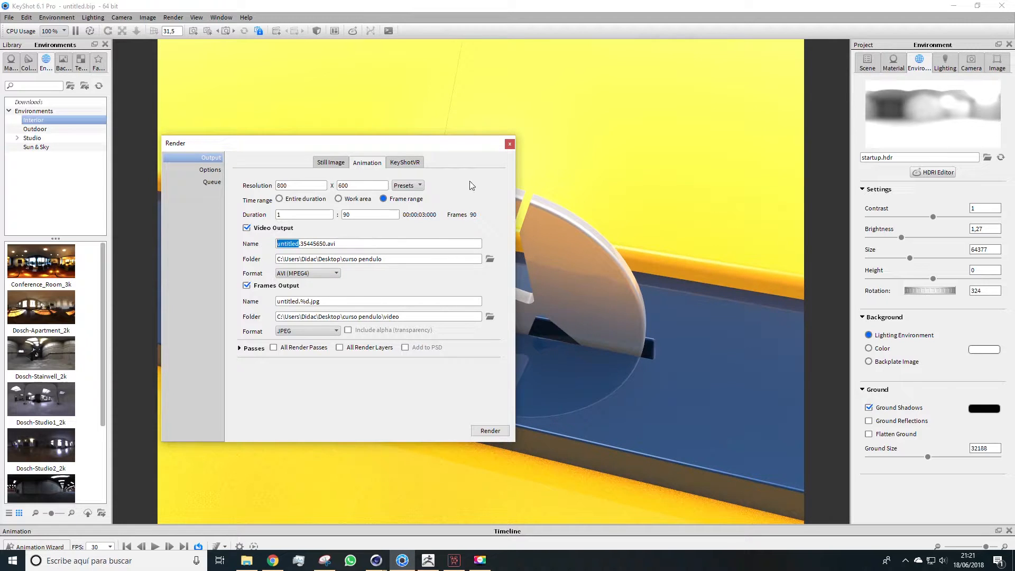
click(509, 145)
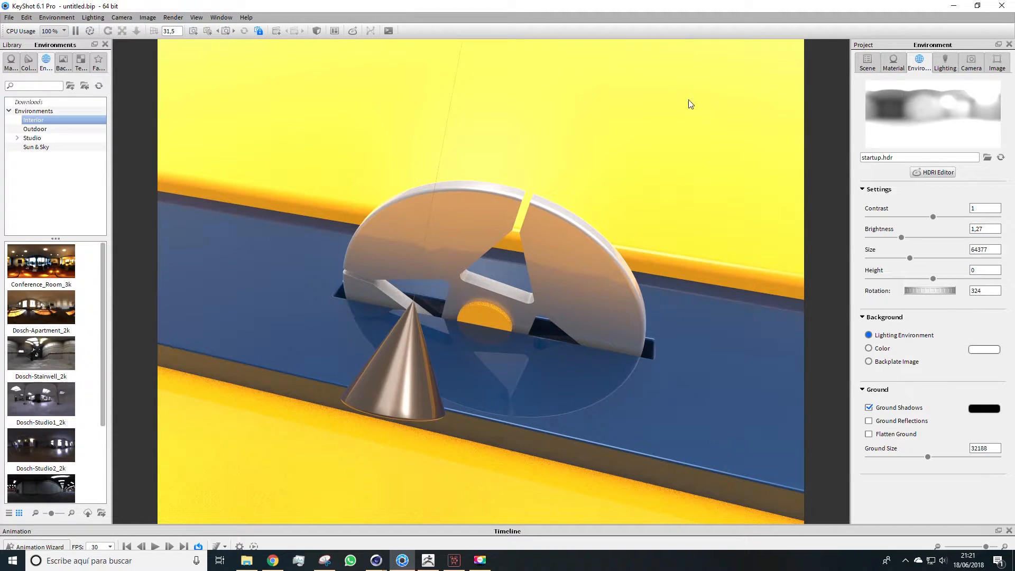